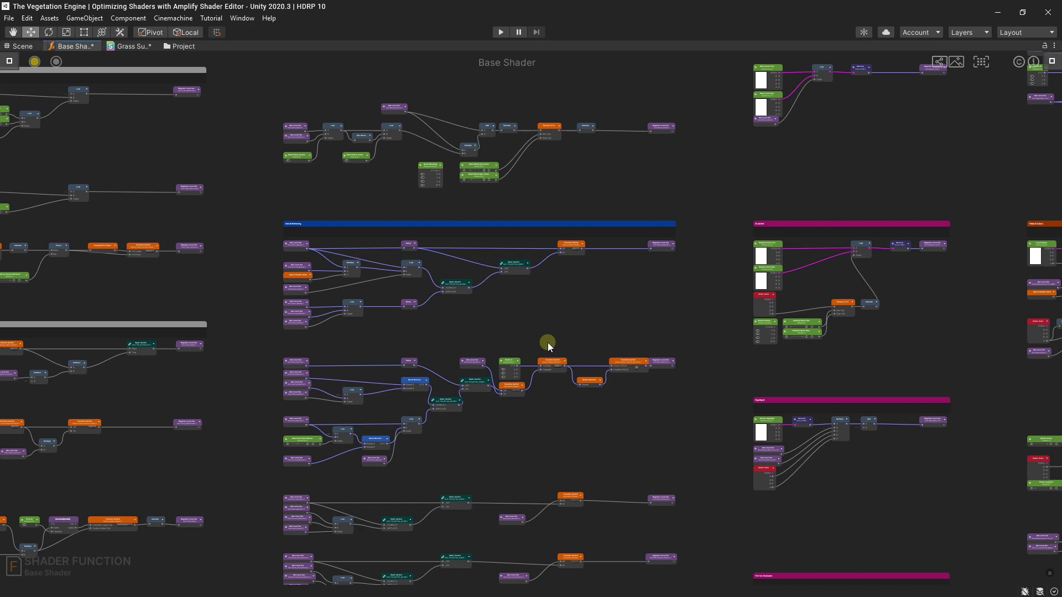
- Survey the node groups across the whole Base Shader function graph
scroll(553, 338, "down", 5)
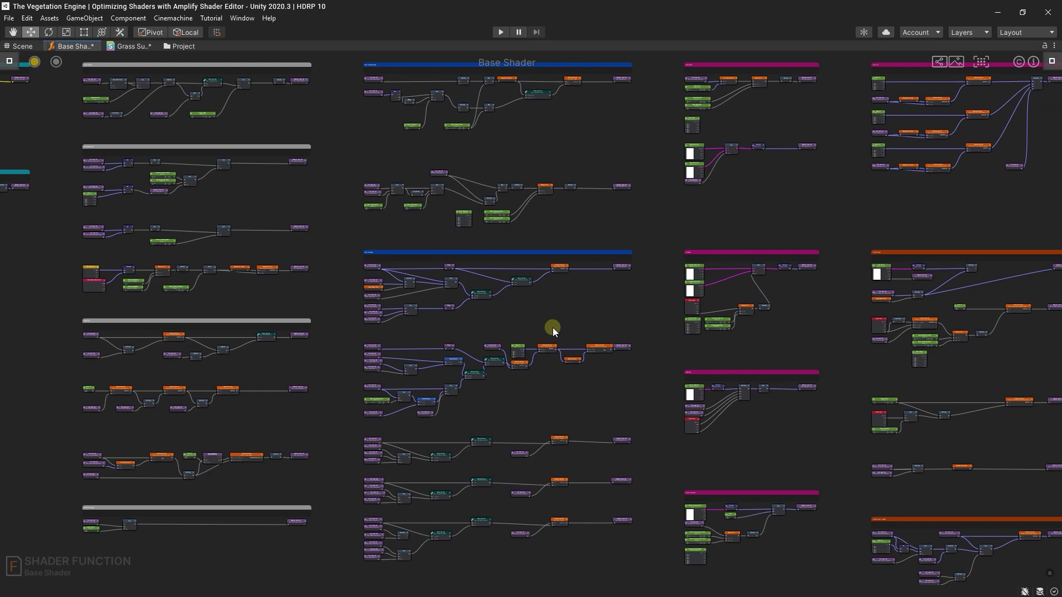
scroll(553, 327, "down", 6)
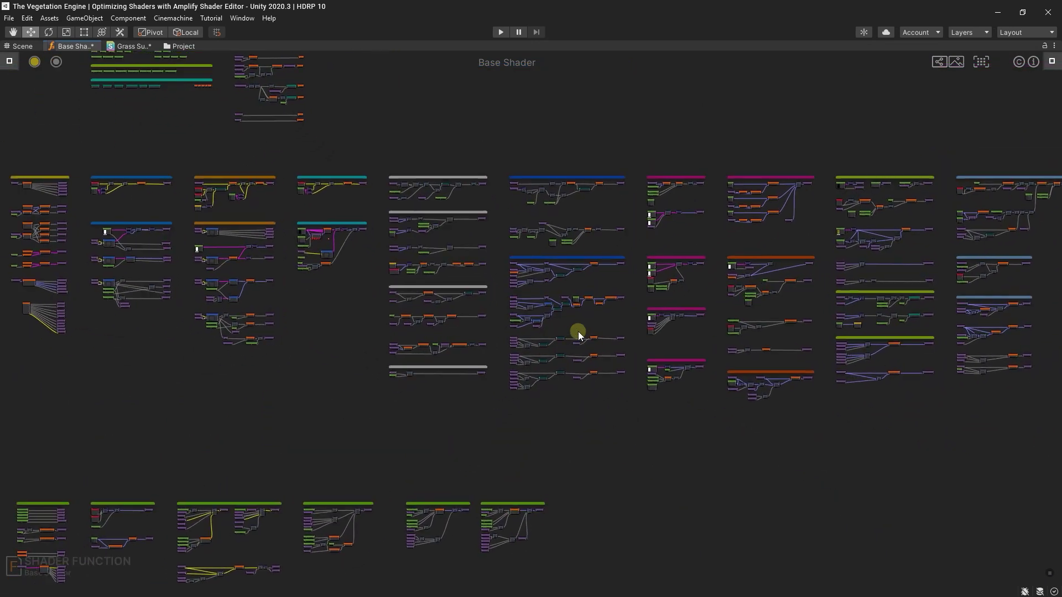
scroll(578, 332, "up", 3)
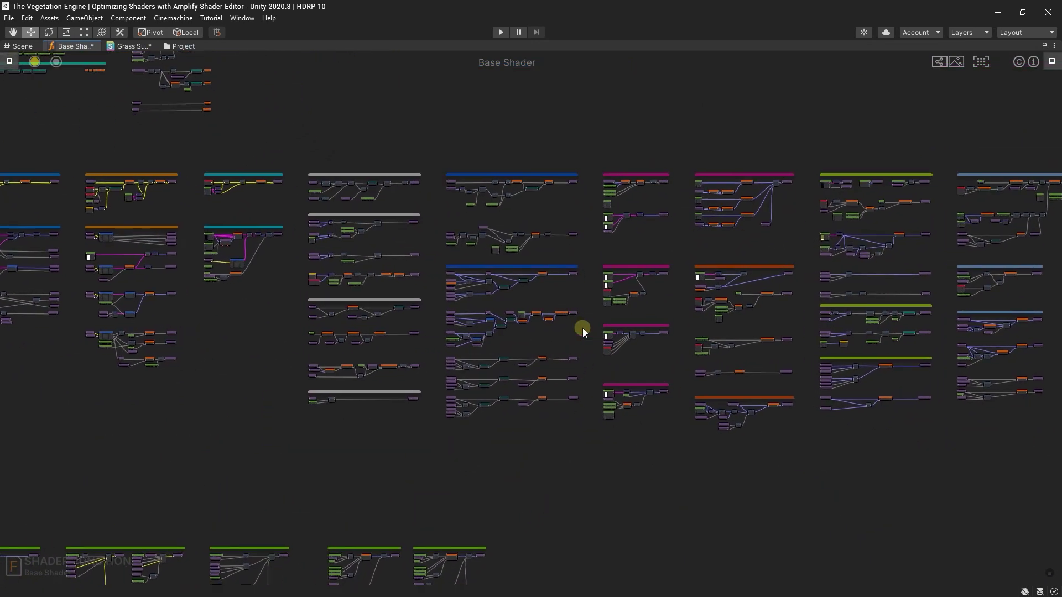
scroll(570, 332, "up", 1)
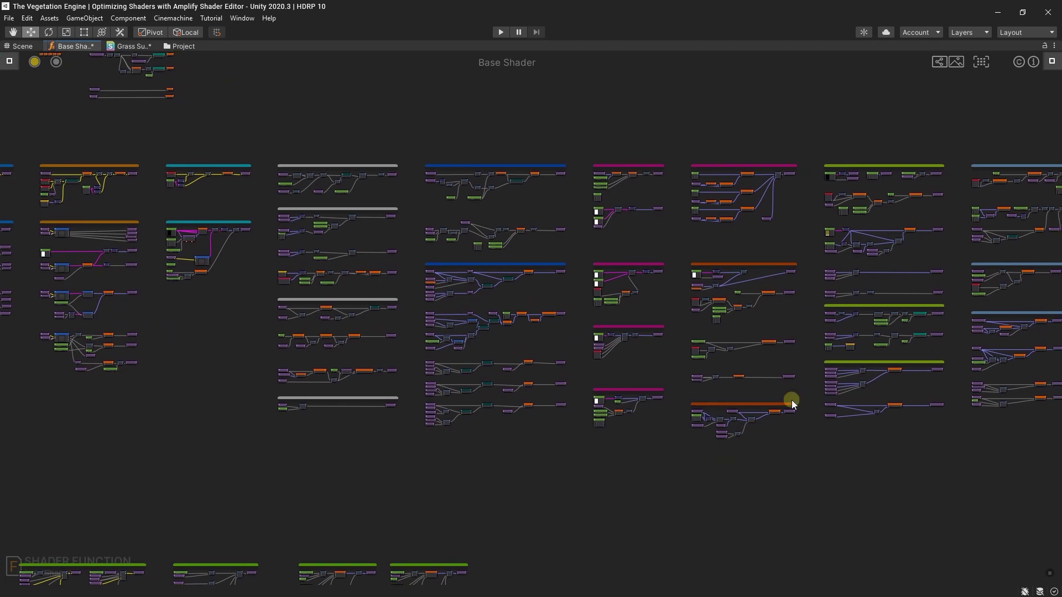
- Show the Grass Subsurface Lit shader graph and review all the parameters of its Base Shader function node
left_click(138, 49)
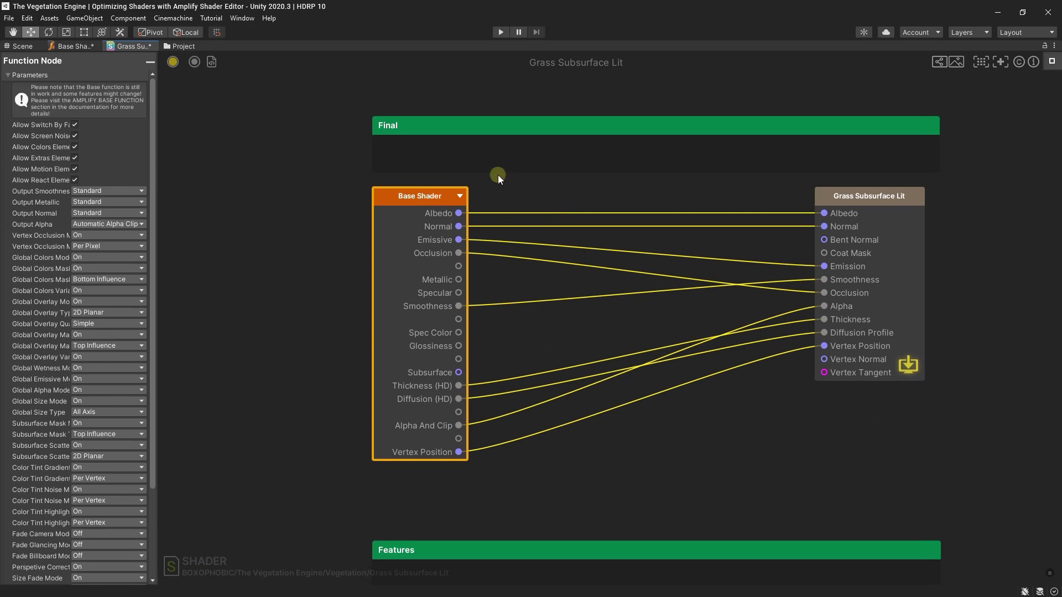
scroll(84, 192, "down", 5)
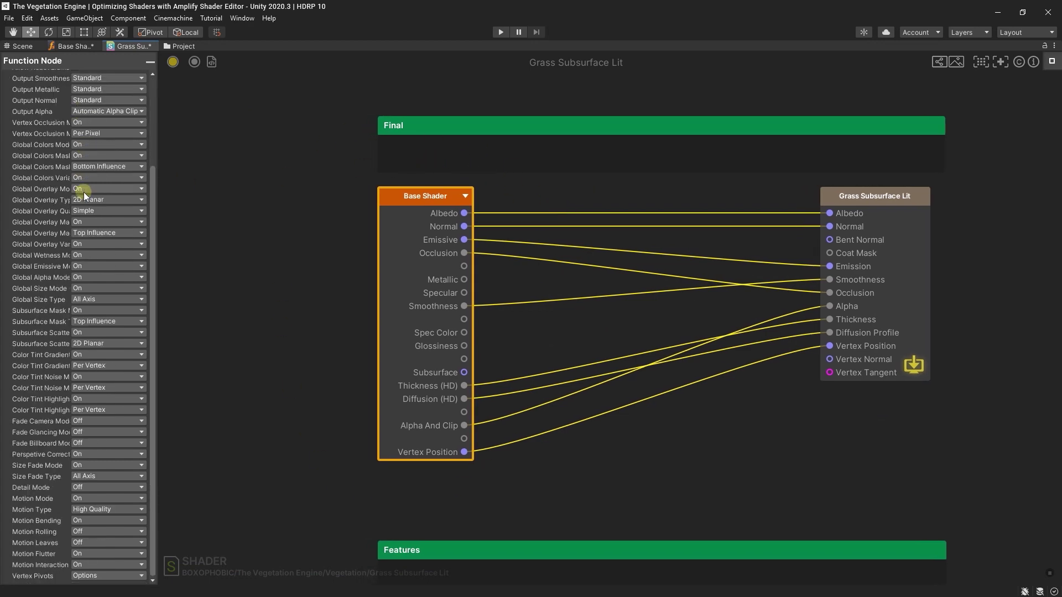
scroll(84, 192, "up", 5)
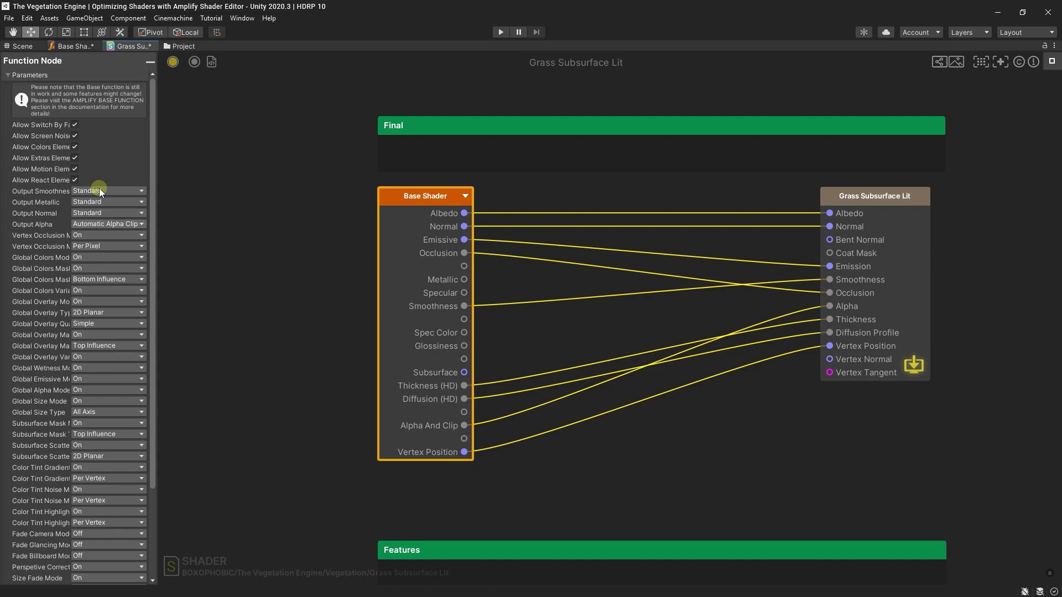
scroll(89, 302, "down", 5)
scroll(95, 358, "up", 5)
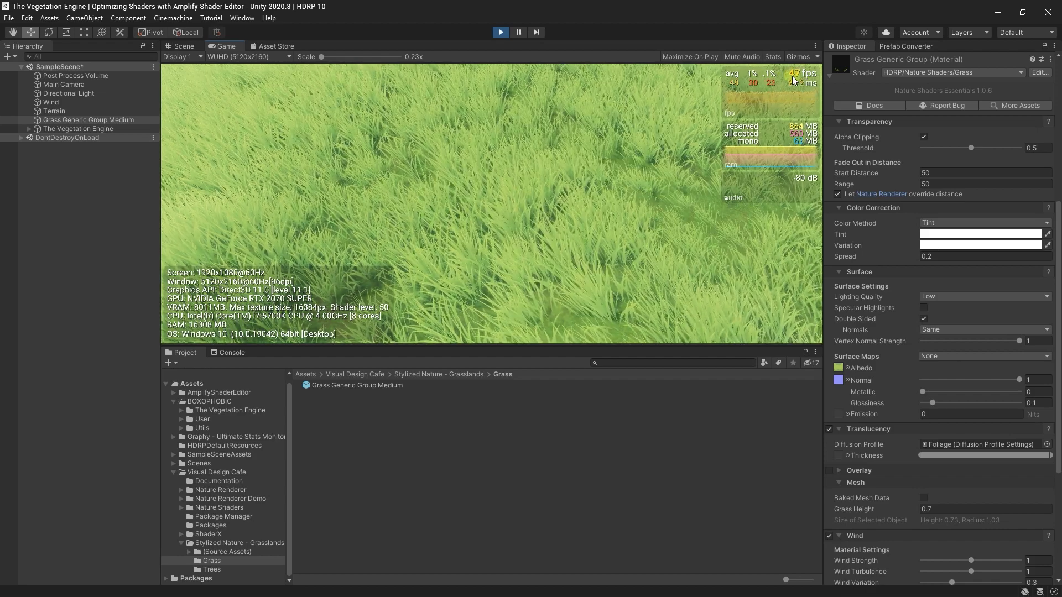
- Stop play mode and convert the Grass Generic Group Medium prefab with the Visual Design Cafe preset in the Prefab Converter
key("ctrl+p")
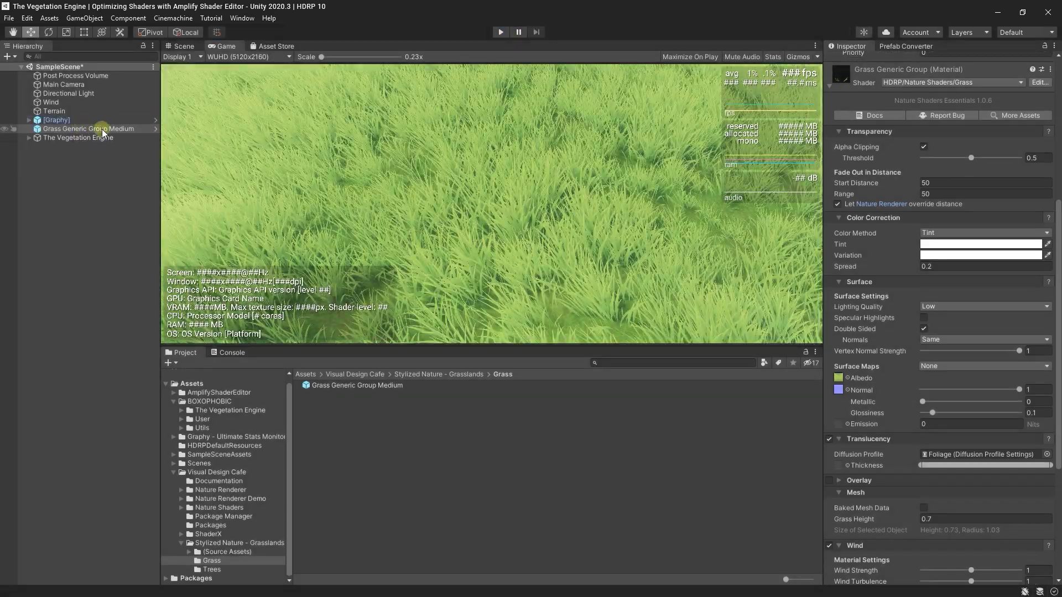
left_click(908, 46)
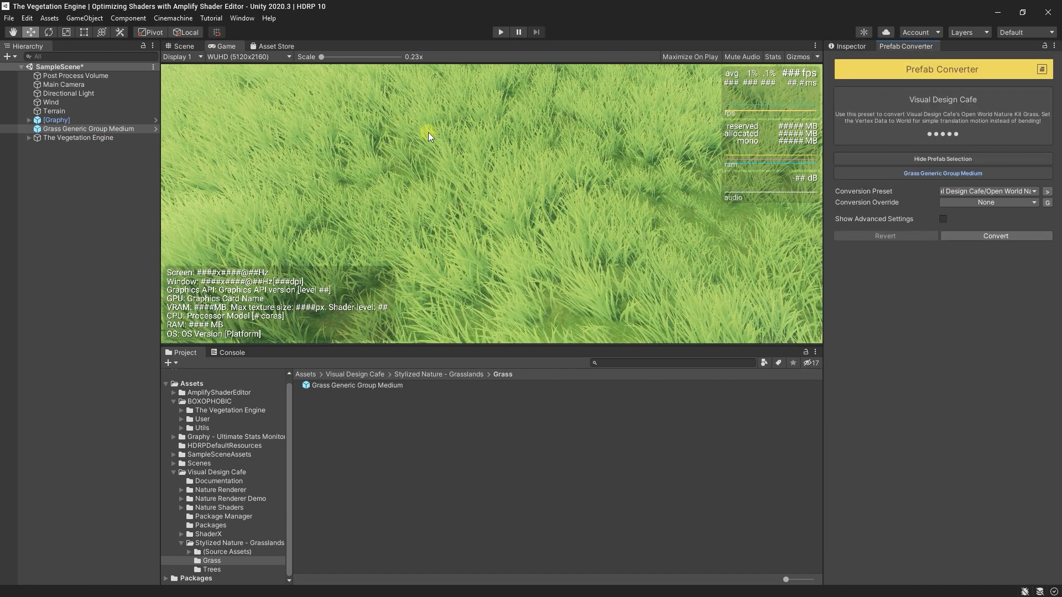
left_click(1023, 236)
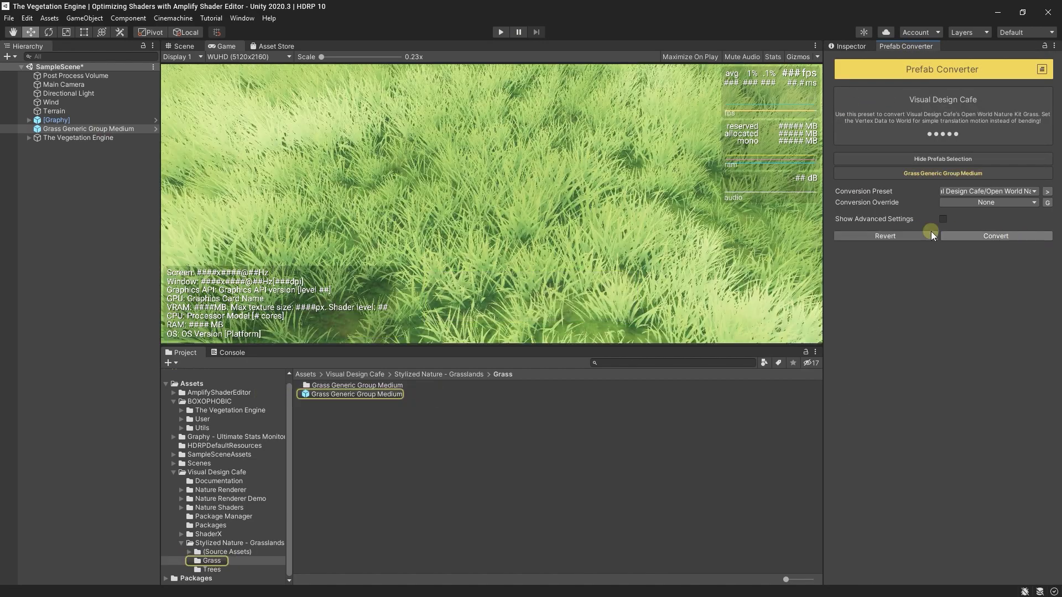
- Run the scene and examine the material settings of the converted Grass Generic Group Medium during play
left_click(500, 33)
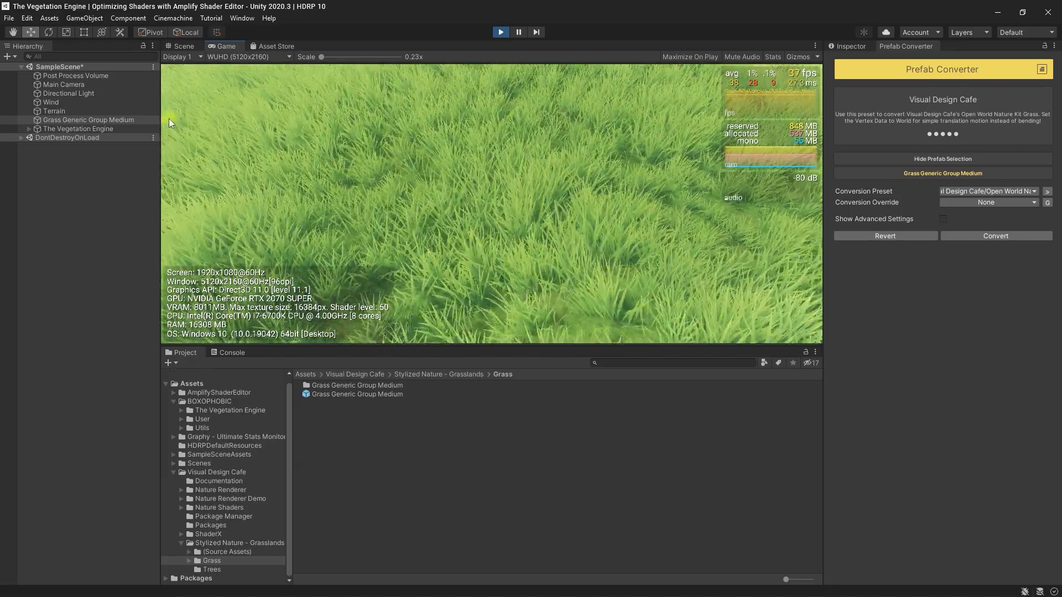
left_click(122, 120)
left_click(851, 47)
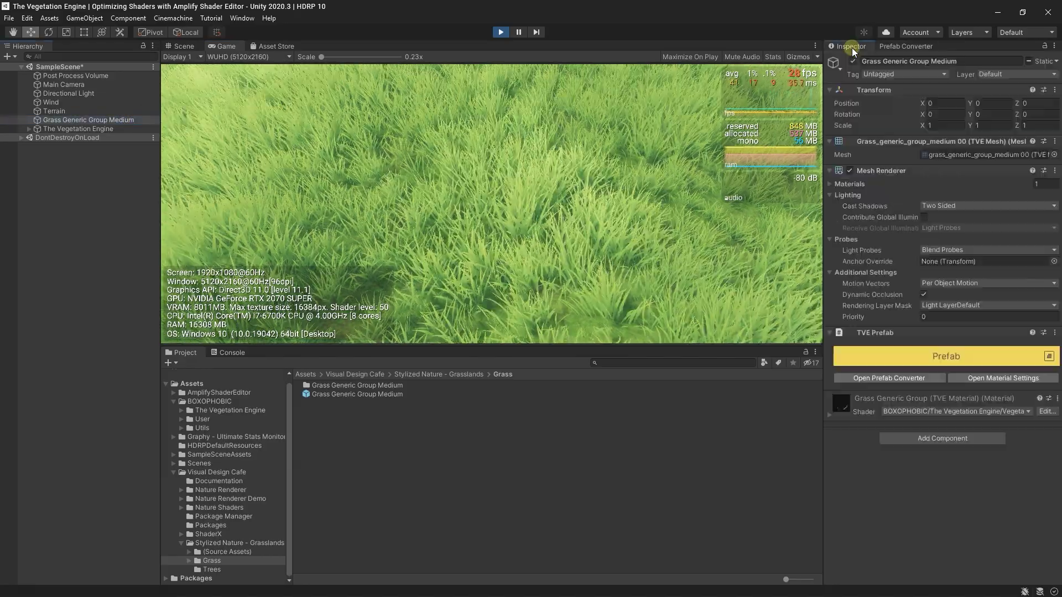
scroll(907, 315, "down", 10)
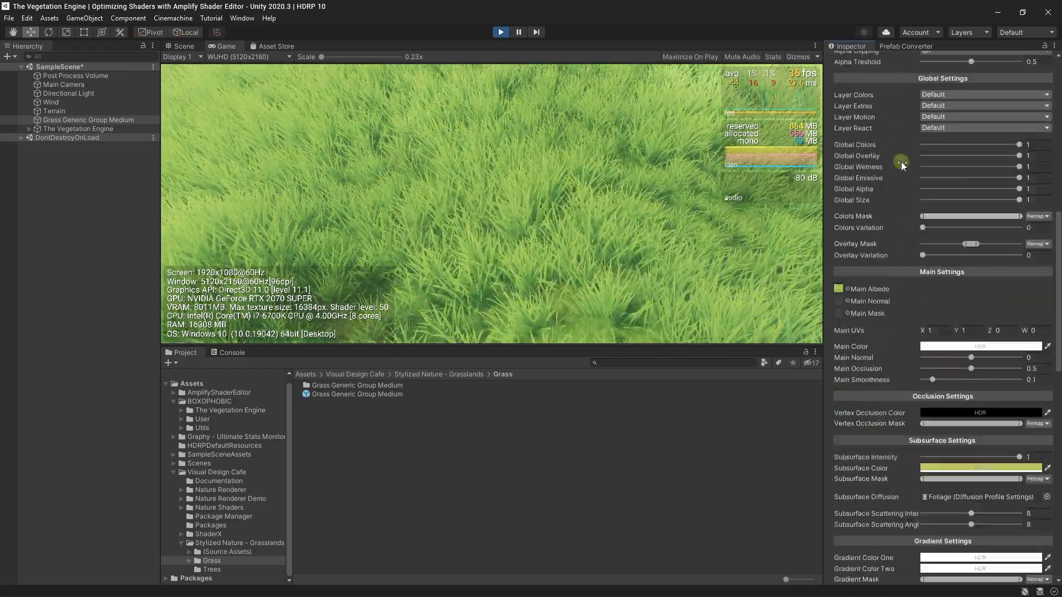
scroll(902, 376, "down", 4)
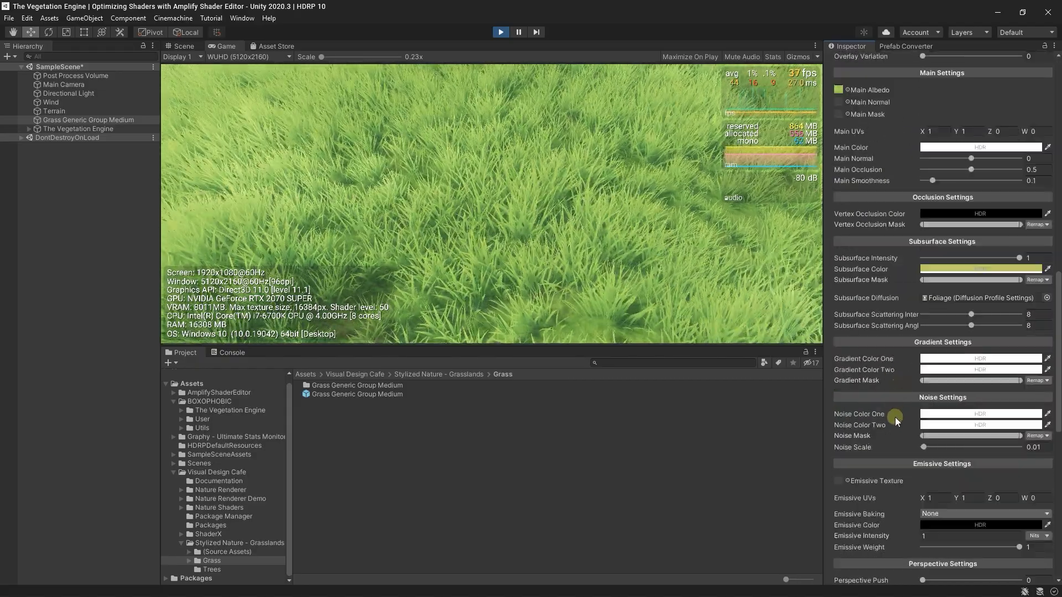
scroll(898, 393, "up", 6)
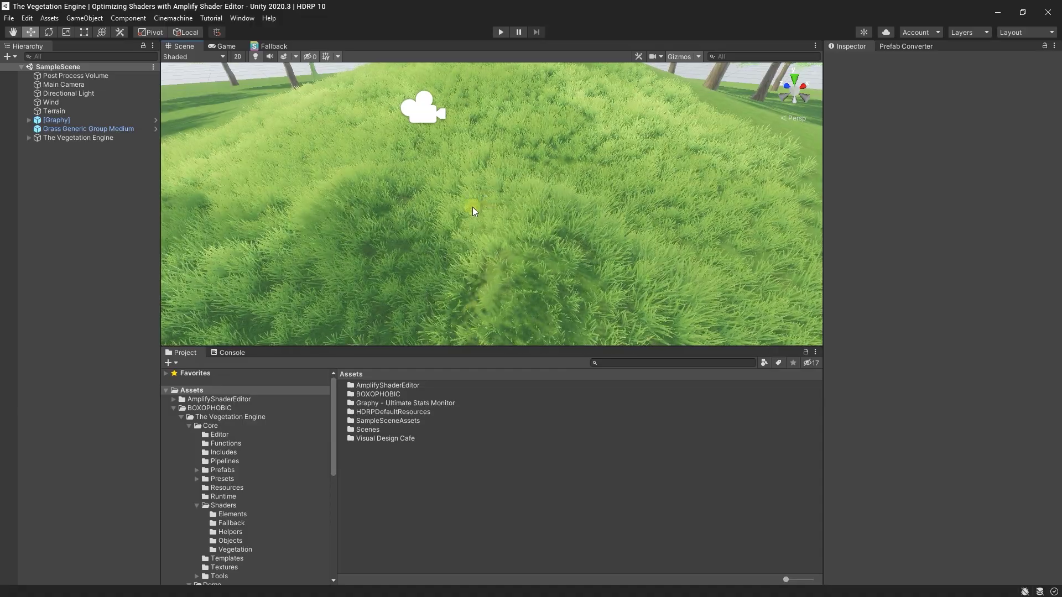
- Locate the Grass Subsurface Lit shader used by the Grass Generic Group Medium material in the project and duplicate it
left_click(128, 129)
scroll(935, 301, "down", 4)
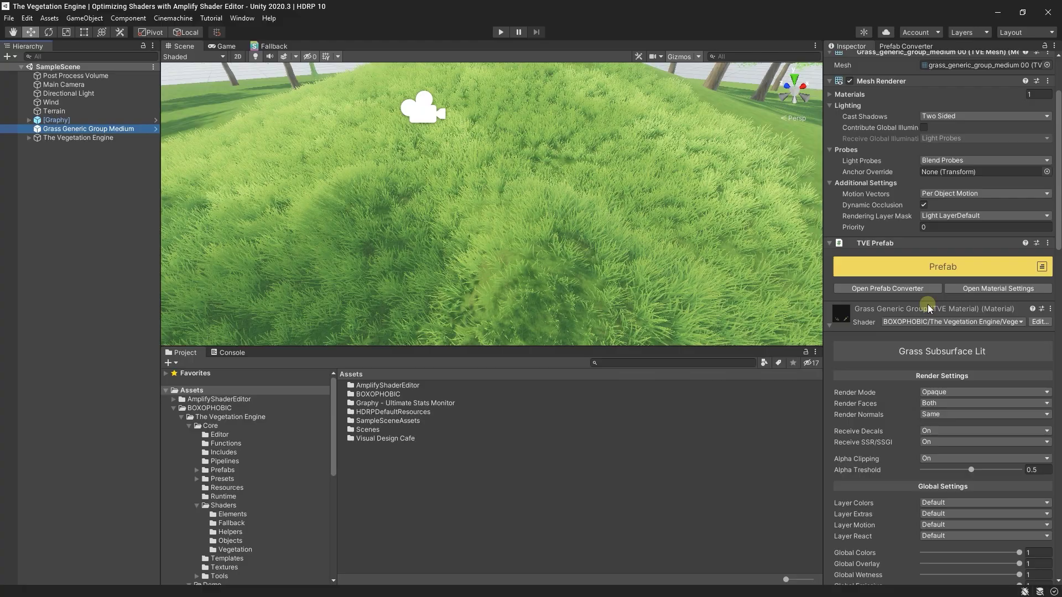
left_click(1050, 309)
left_click(1020, 320)
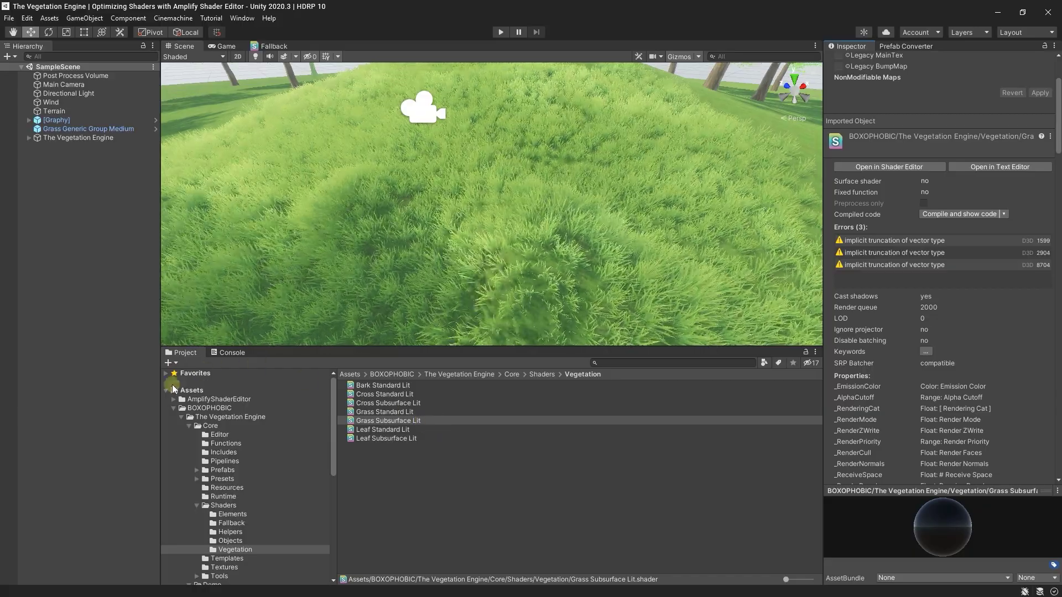
double_click(425, 423)
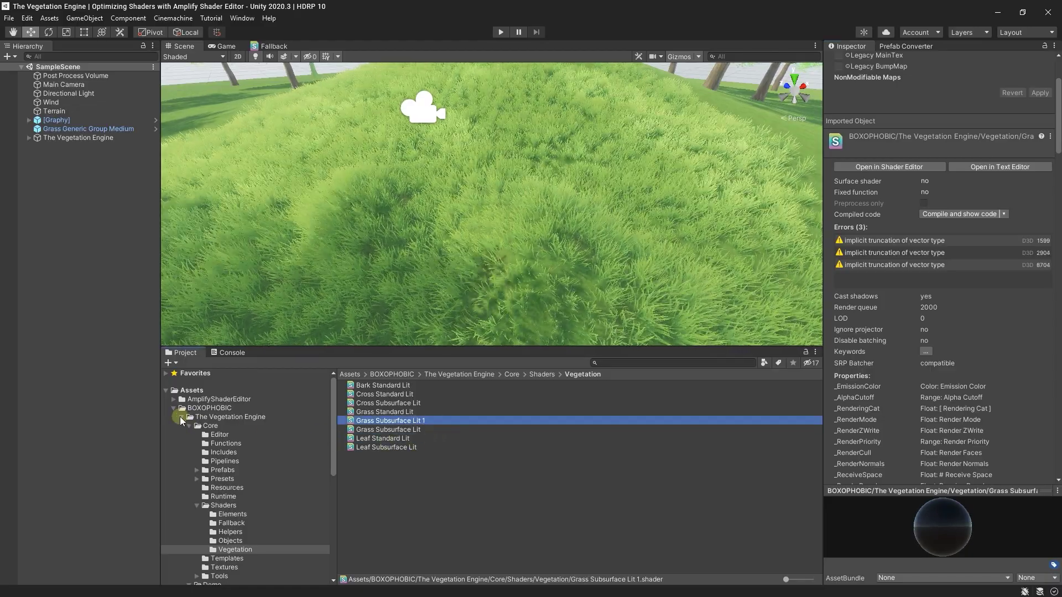
- Move the duplicated shader Grass Subsurface Lit 1 into The Vegetation Engine Extras folder
left_click(181, 418)
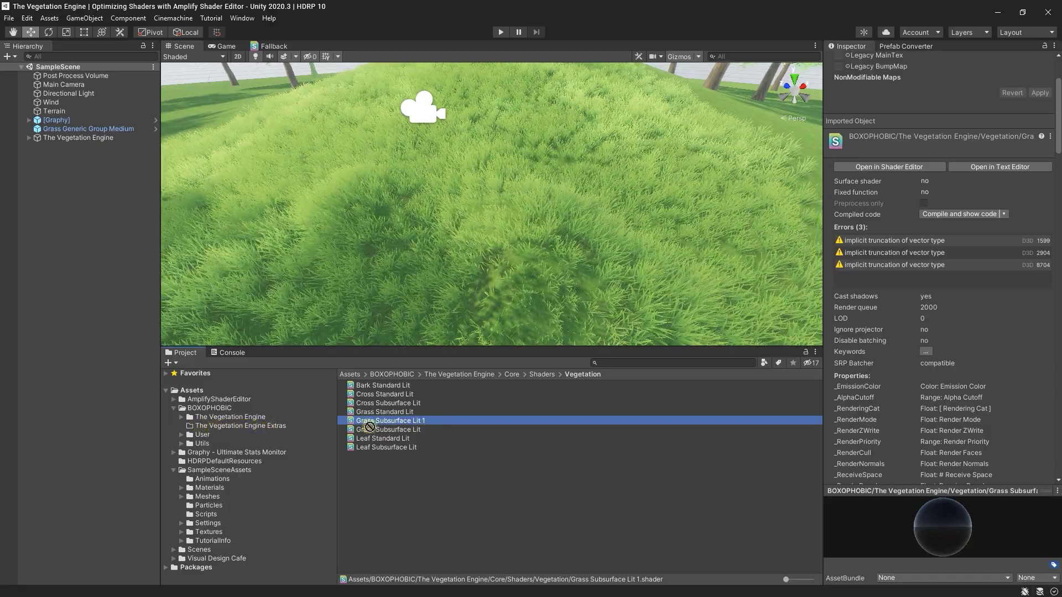
left_click_drag(293, 430, 292, 430)
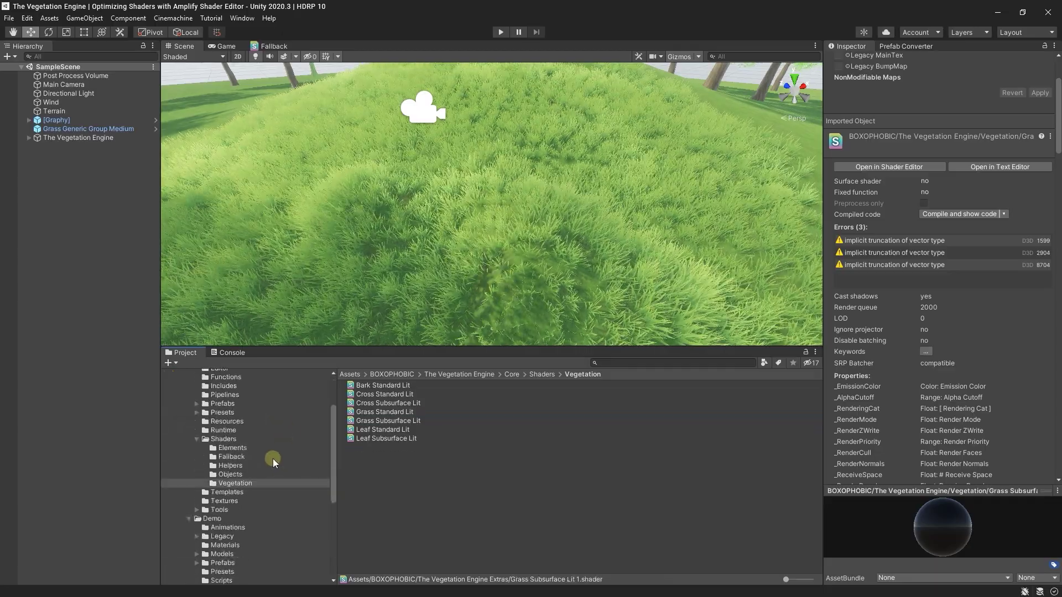
left_click(180, 417)
- Rename the shader copy in The Vegetation Engine Extras folder to "Grass Subsurface Lit (Opt)"
left_click(249, 426)
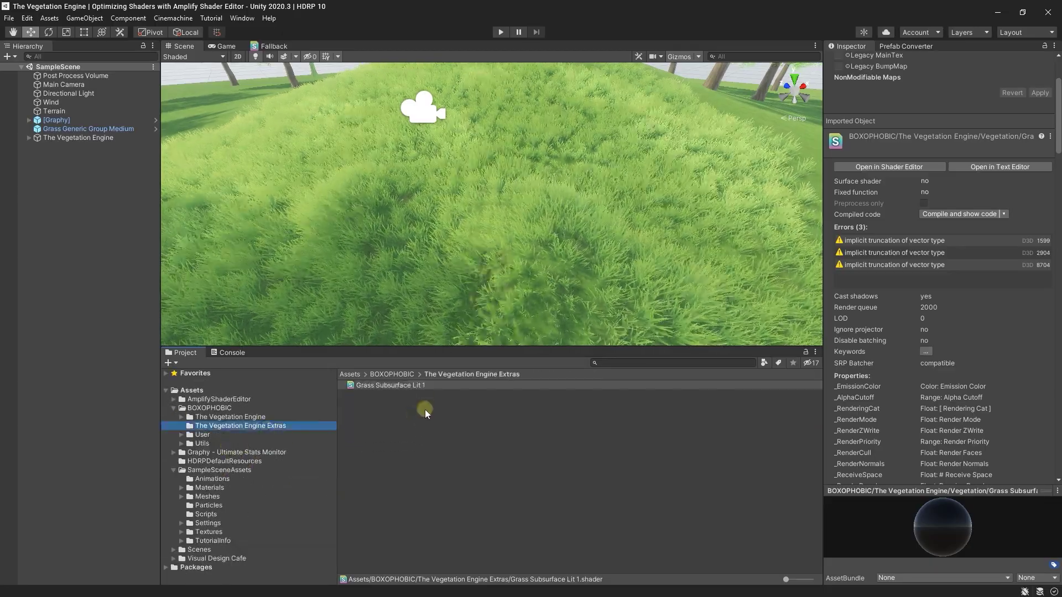
left_click(422, 385)
left_click(458, 383)
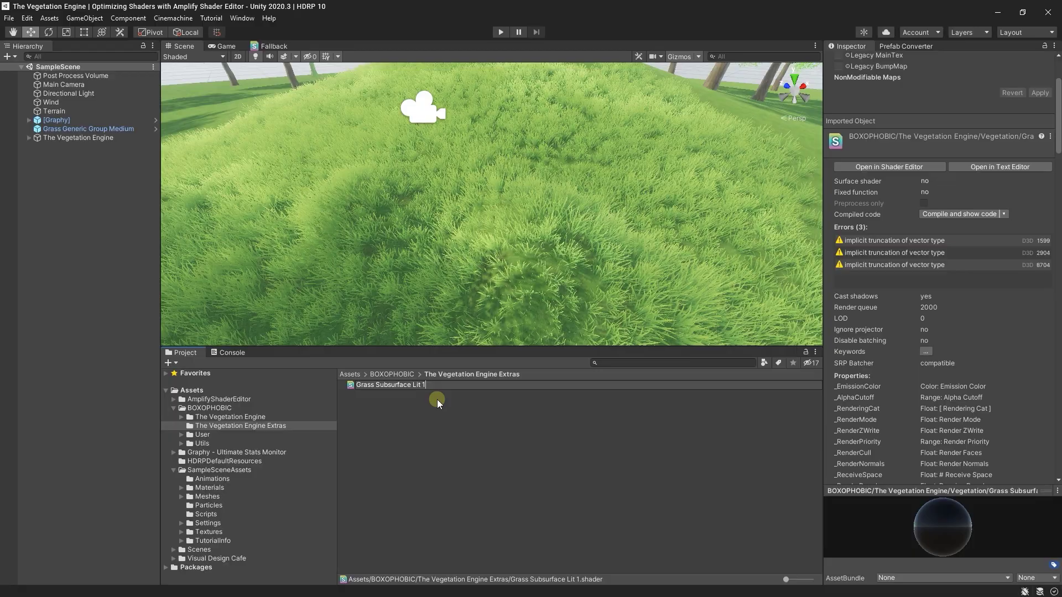
key("BackSpace")
type("(")
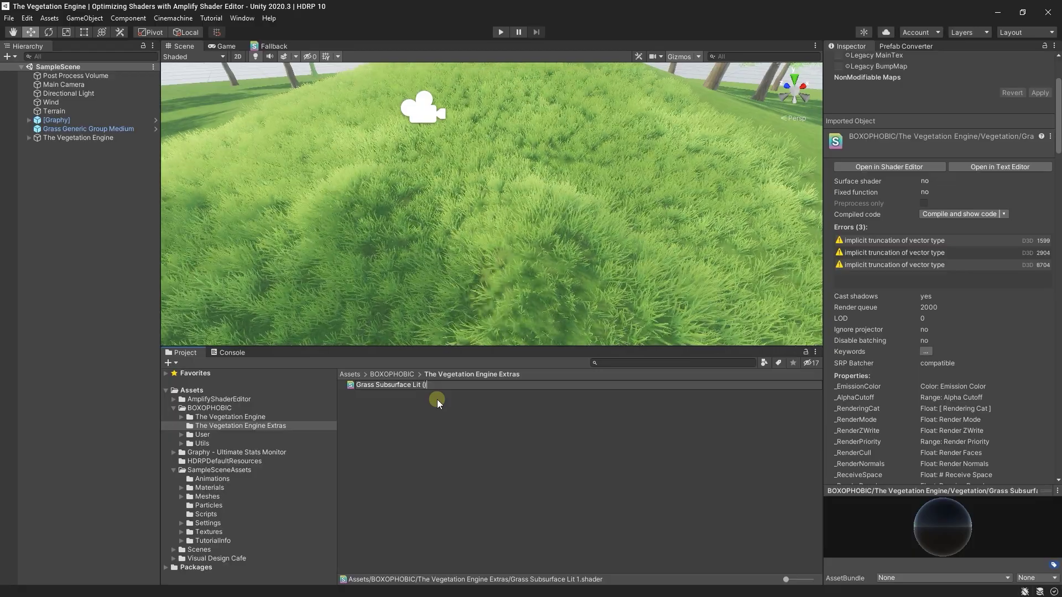
type("Opt")
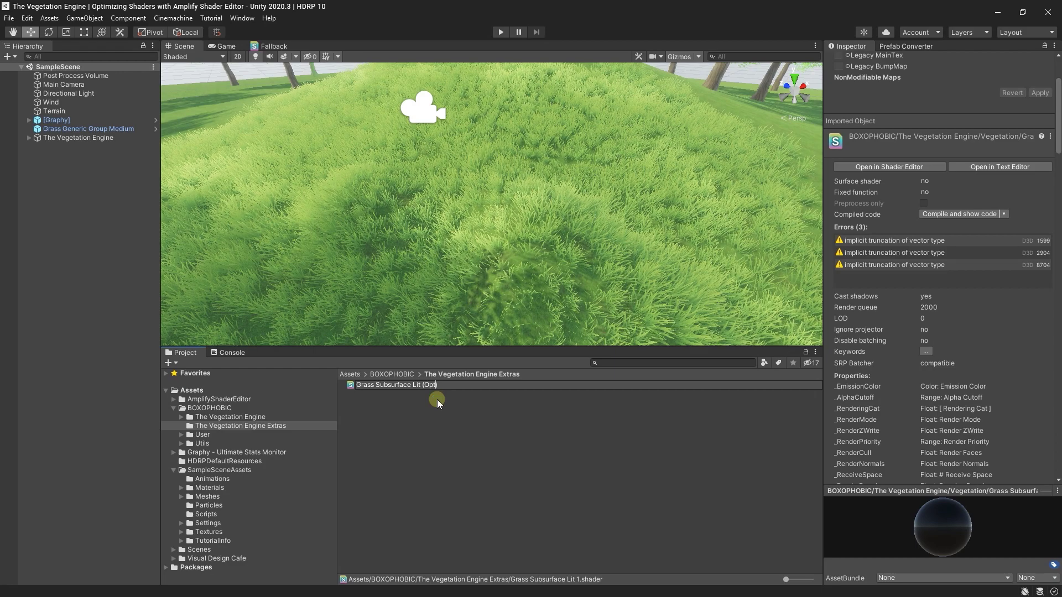
left_click(437, 400)
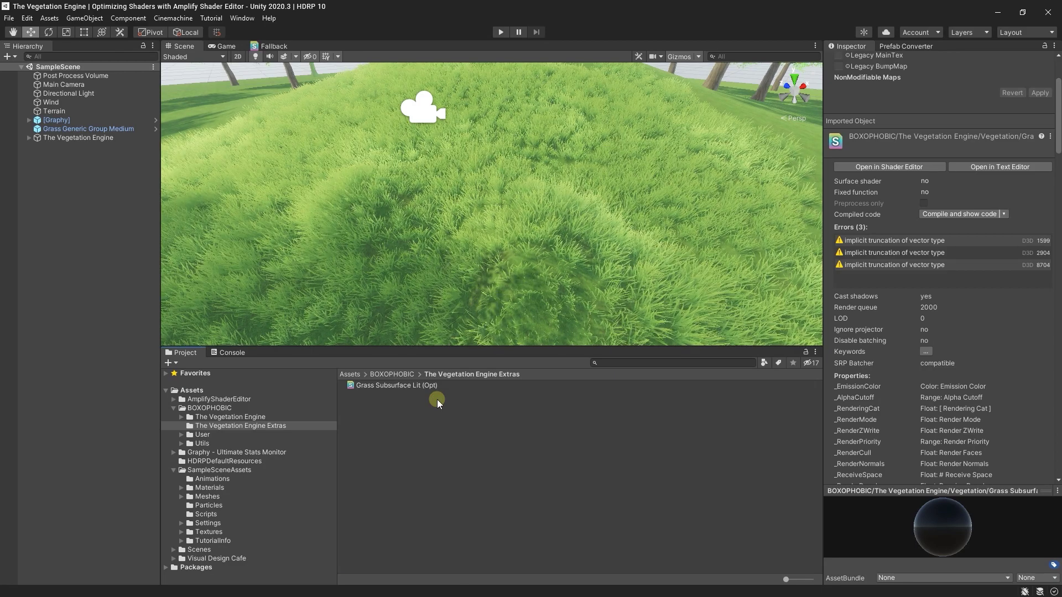
- Open the shader copy in the shader editor, append "(Opt)" to its Shader Name, and save it
left_click(410, 386)
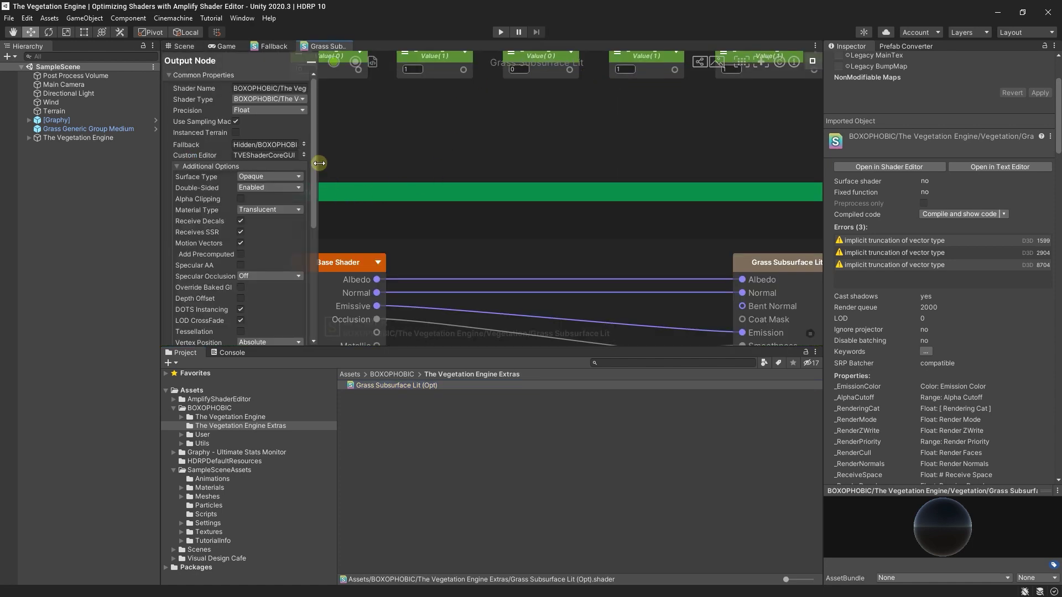
left_click_drag(349, 163, 428, 162)
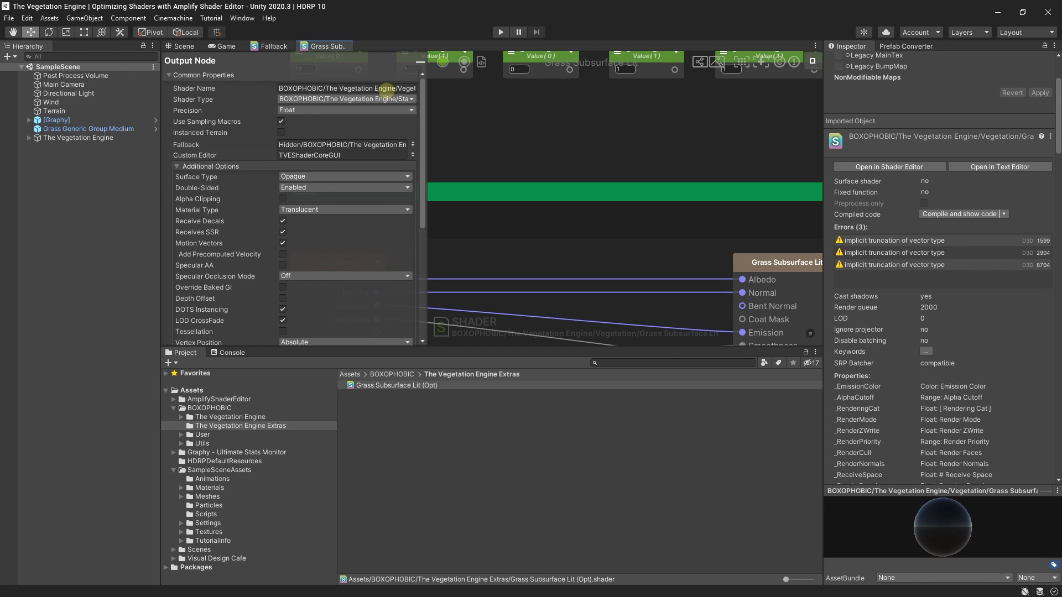
left_click_drag(440, 88, 426, 92)
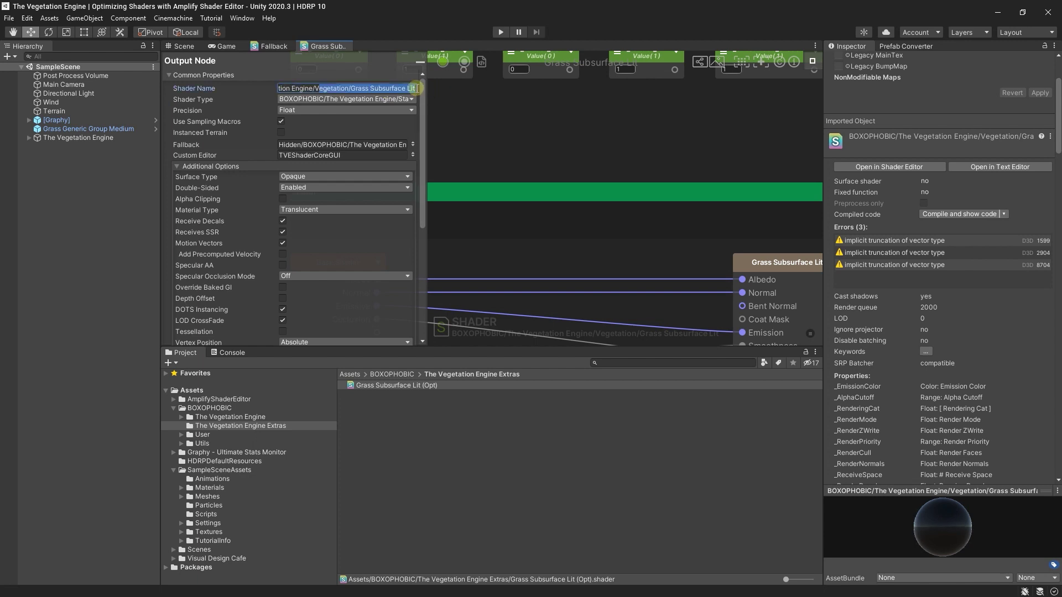
left_click(396, 90)
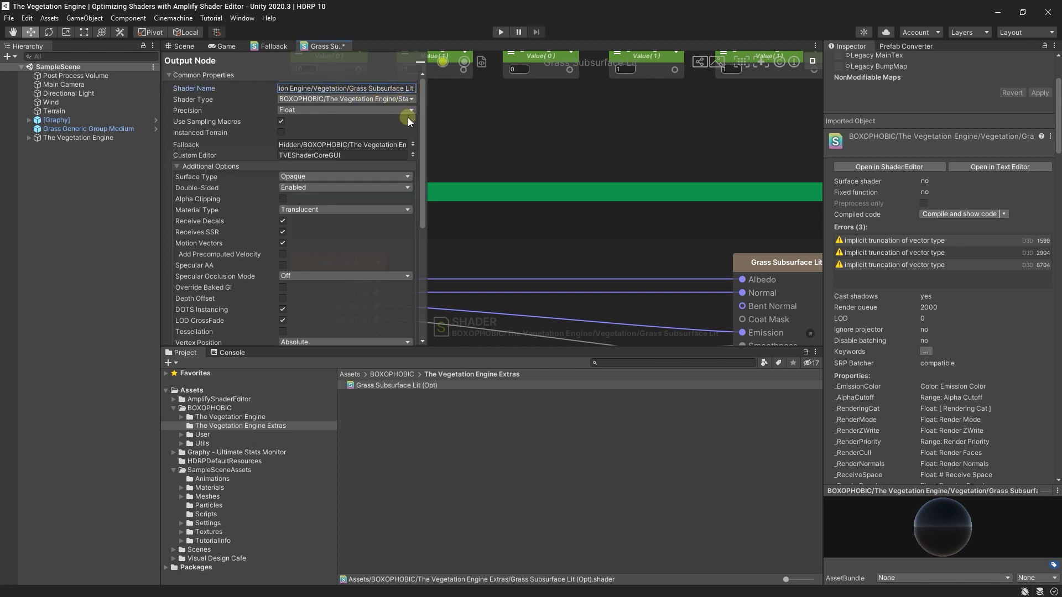
type("()")
type("Opt")
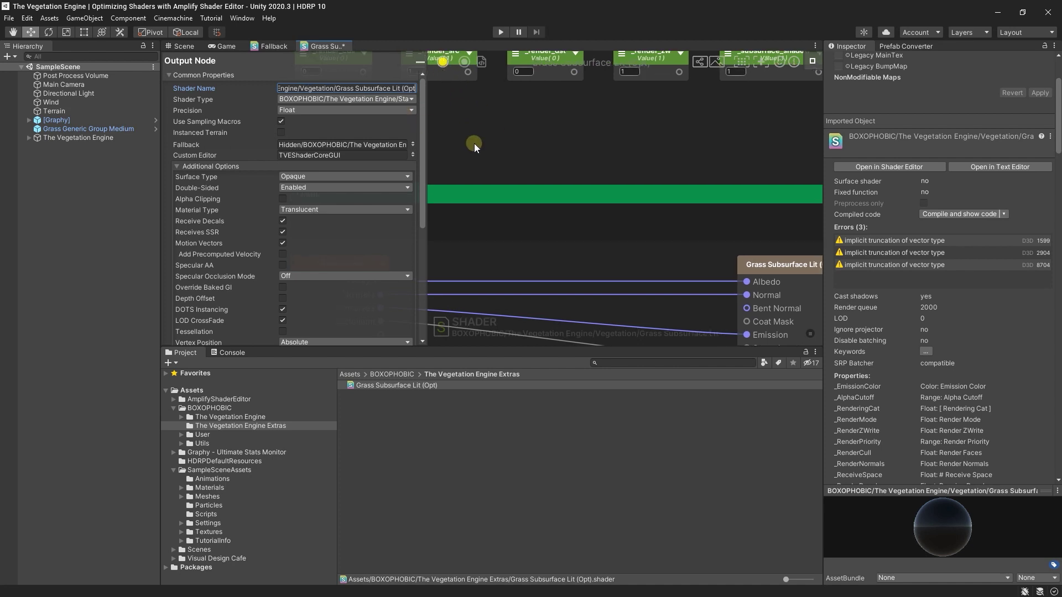
left_click(238, 89)
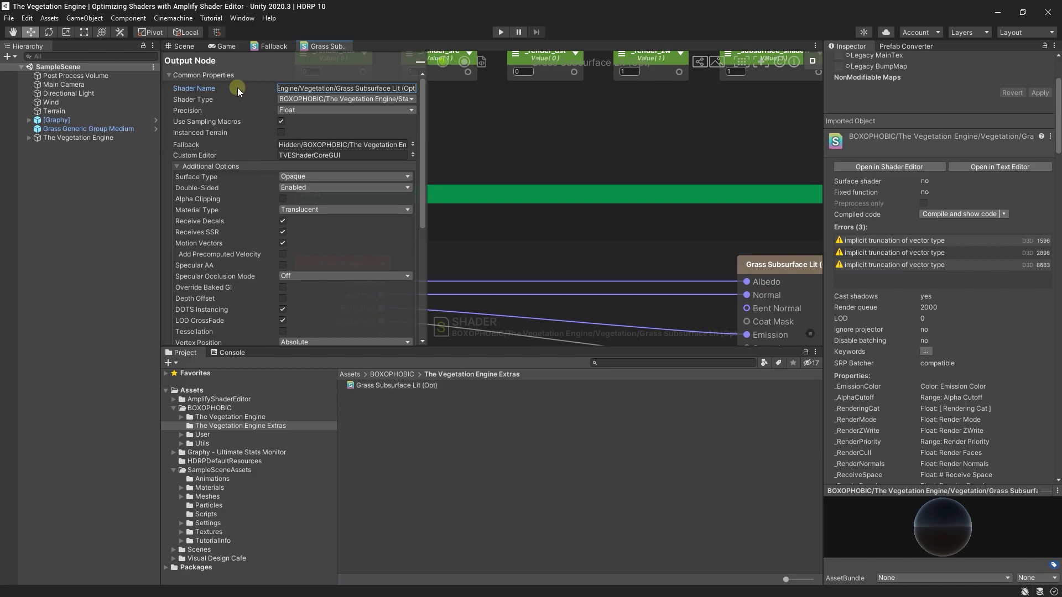
- Switch the Grass Generic Group material of Grass Generic Group Medium to the Grass Subsurface Lit (Opt) shader
left_click(184, 47)
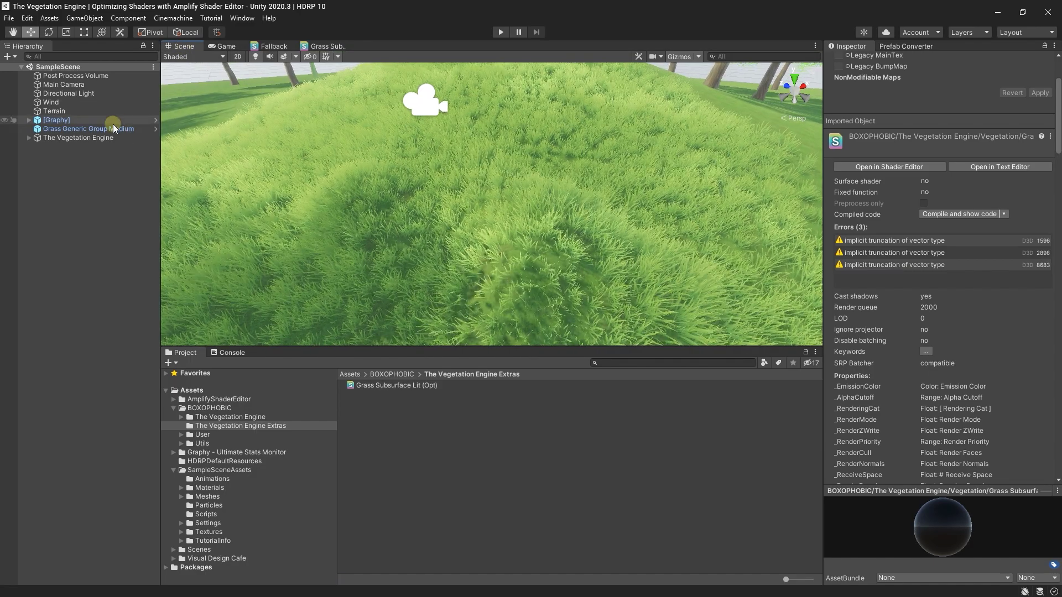
left_click(112, 129)
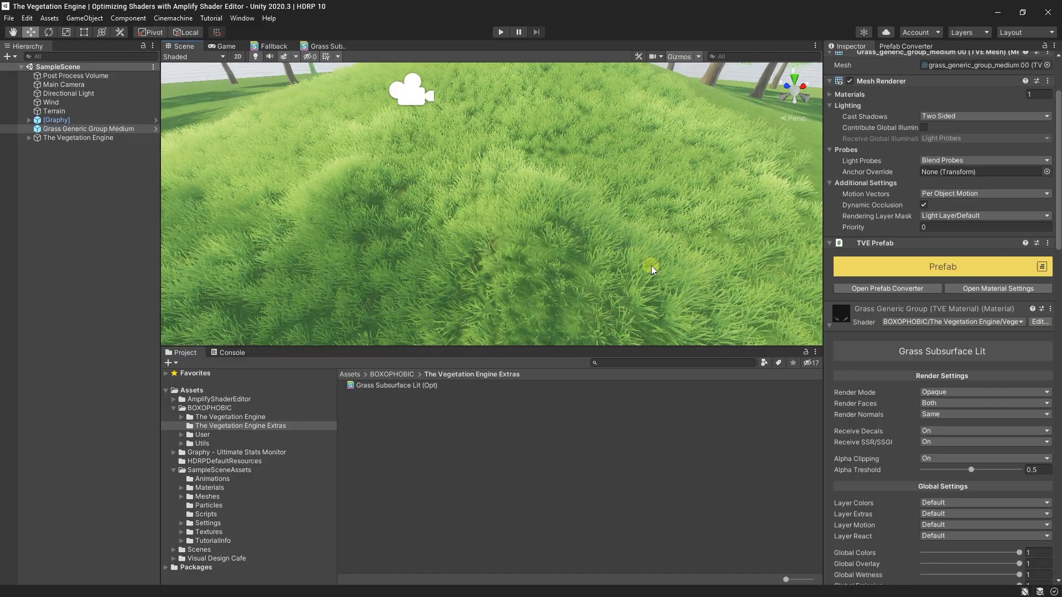
scroll(992, 340, "down", 4)
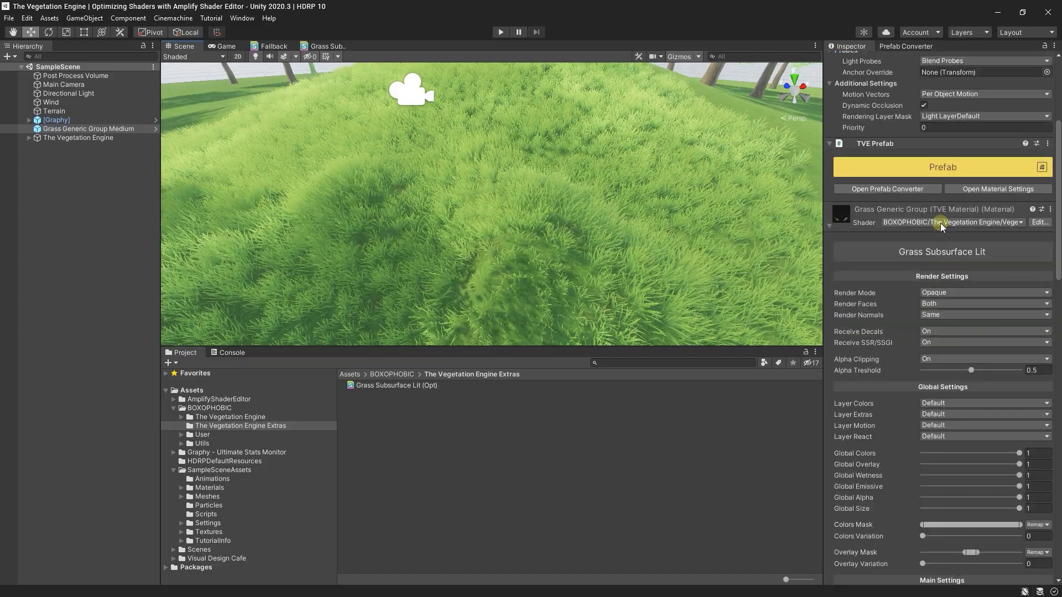
left_click(920, 222)
left_click(910, 257)
left_click(921, 259)
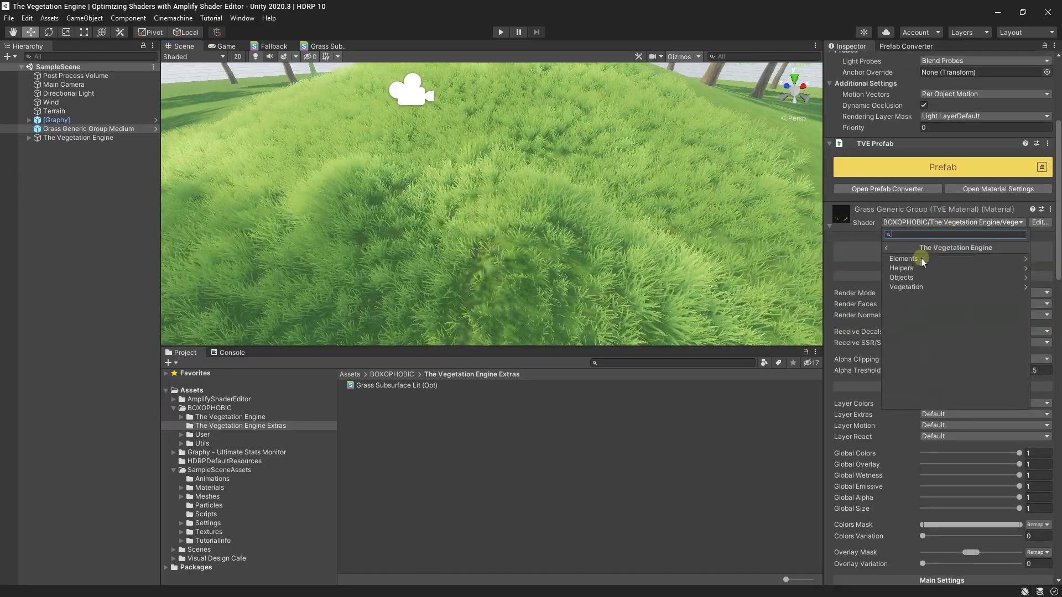
left_click(918, 287)
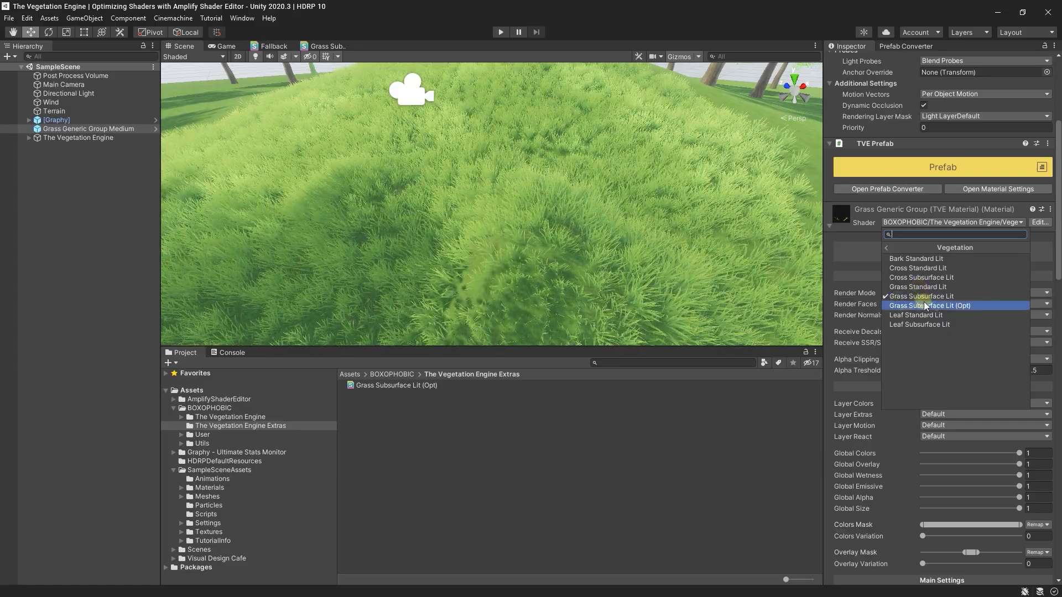
left_click(965, 311)
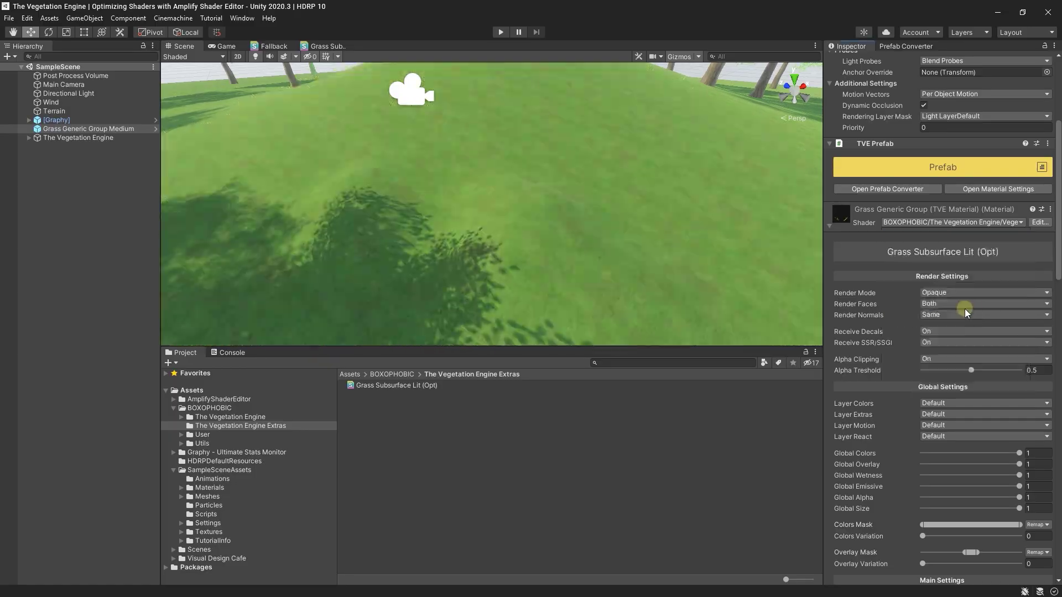
- In The Vegetation Engine's Shader Settings, set Grass Subsurface Lit (Opt) to Nature Renderer (Procedural Instancing) and install it
middle_click_drag(519, 238, 424, 302)
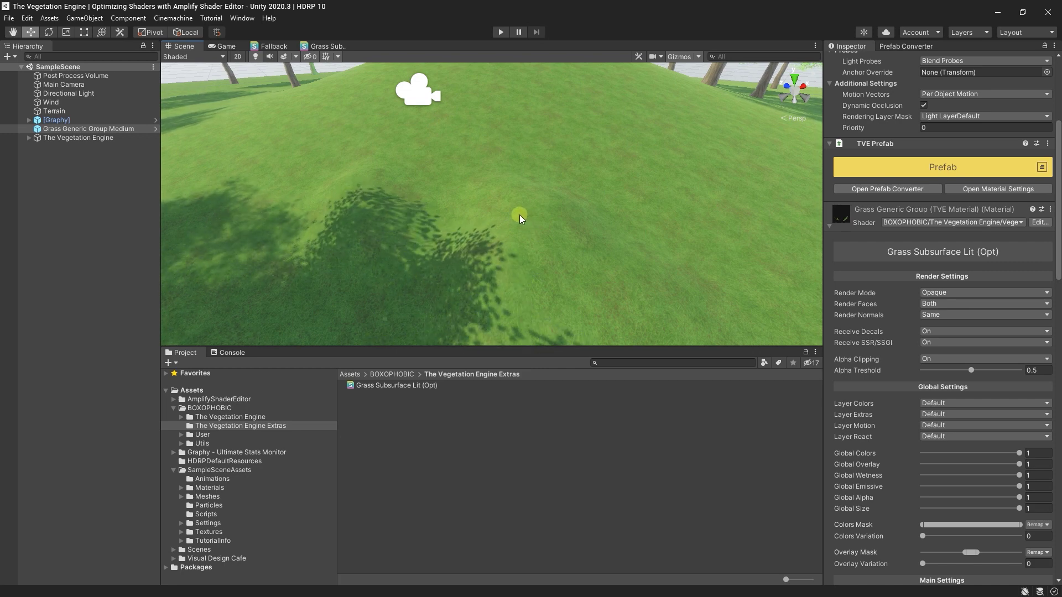
middle_click_drag(520, 215, 535, 219)
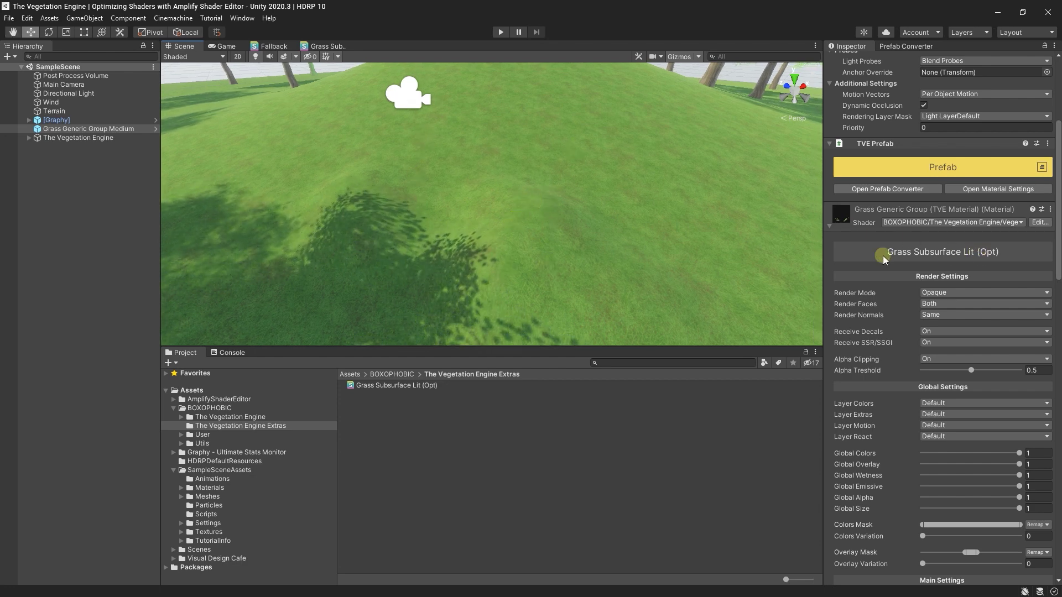
middle_click_drag(470, 192, 480, 189)
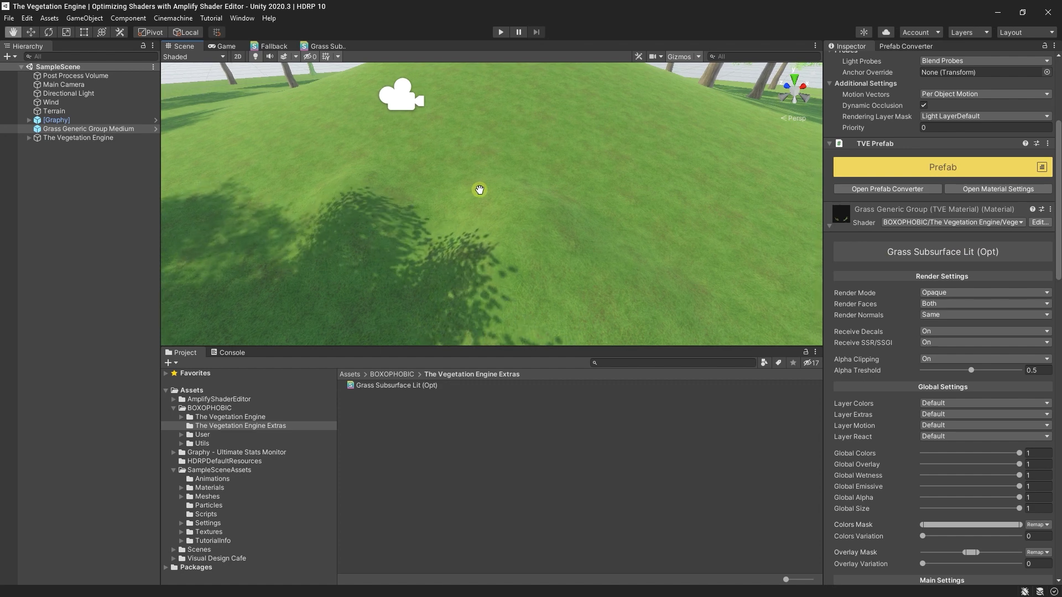
left_click(245, 21)
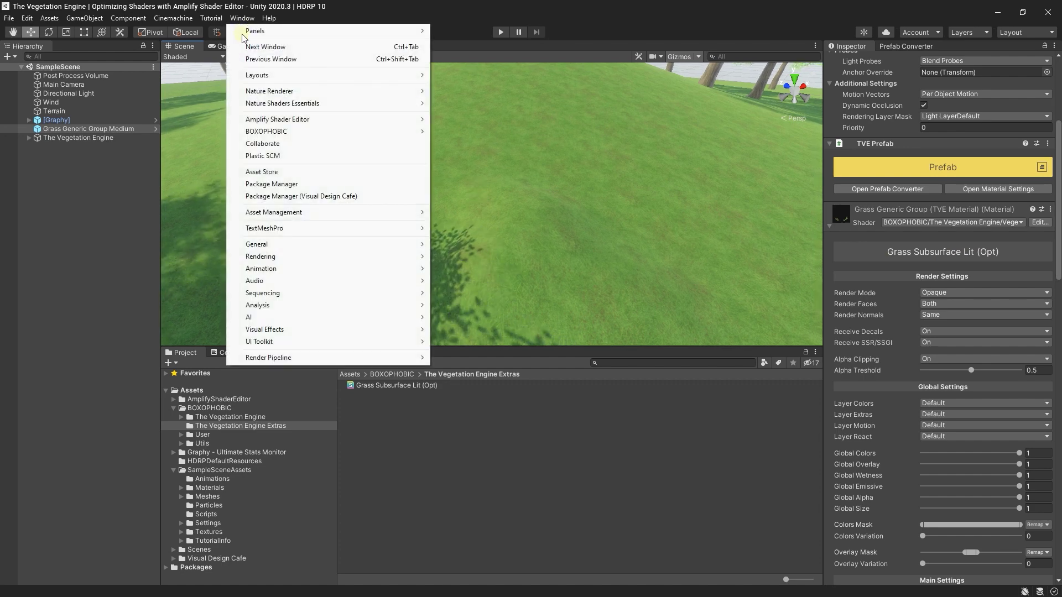
mouse_move(294, 133)
mouse_move(489, 138)
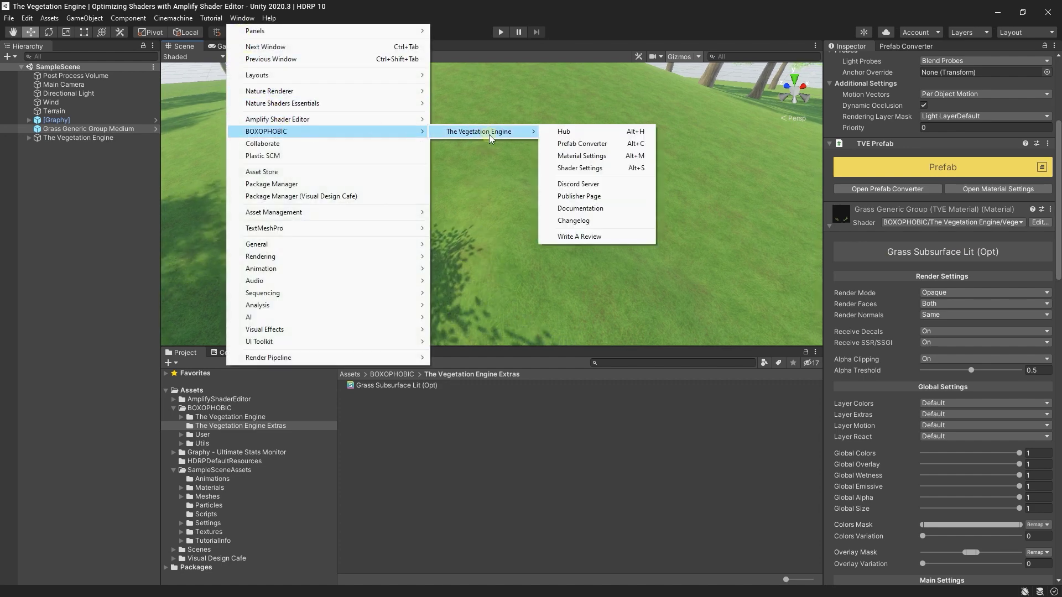
left_click(588, 172)
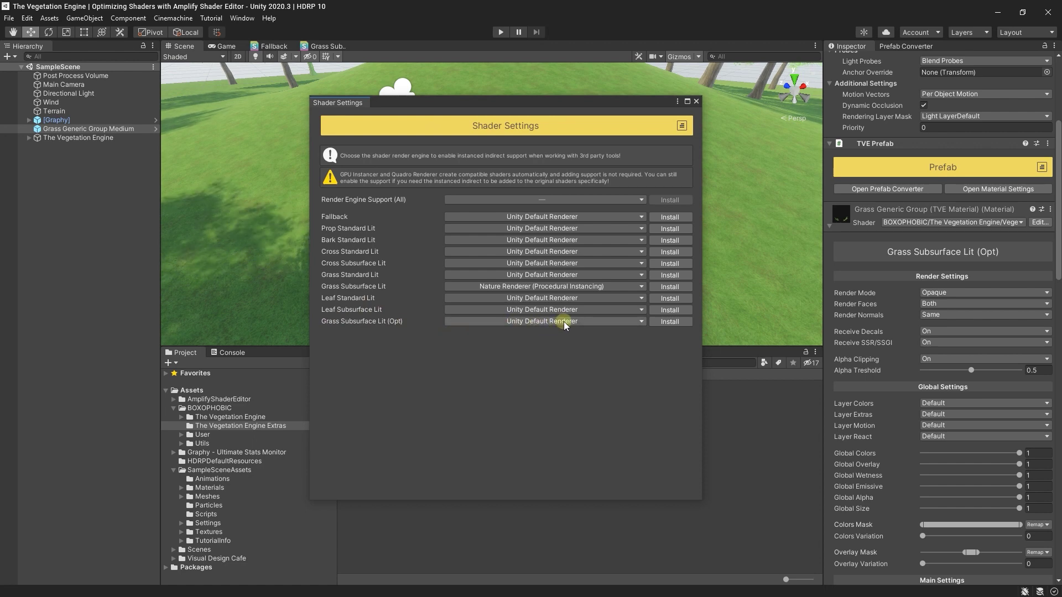
left_click(527, 322)
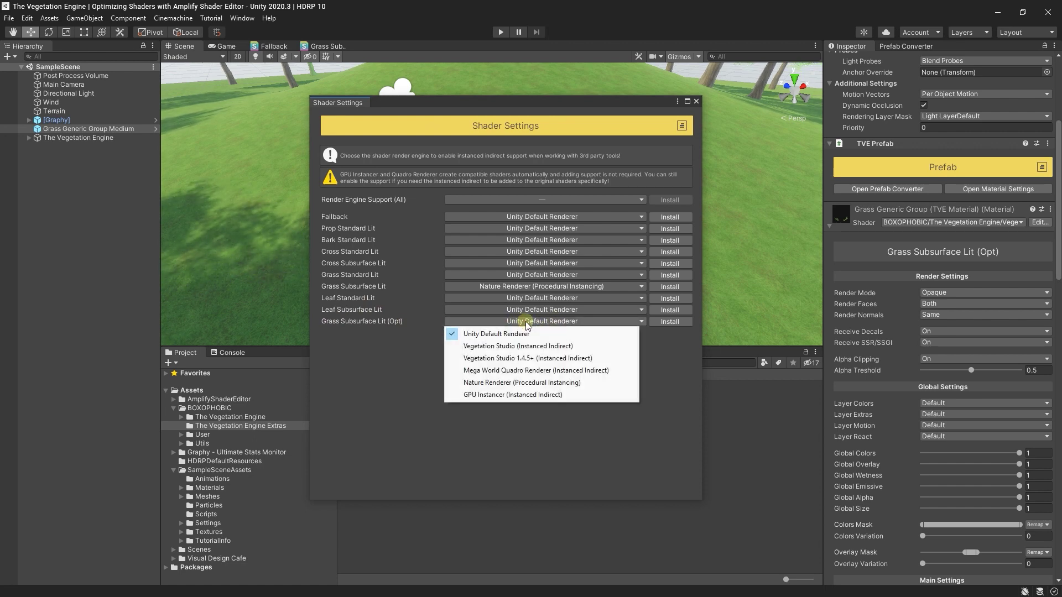
left_click(537, 383)
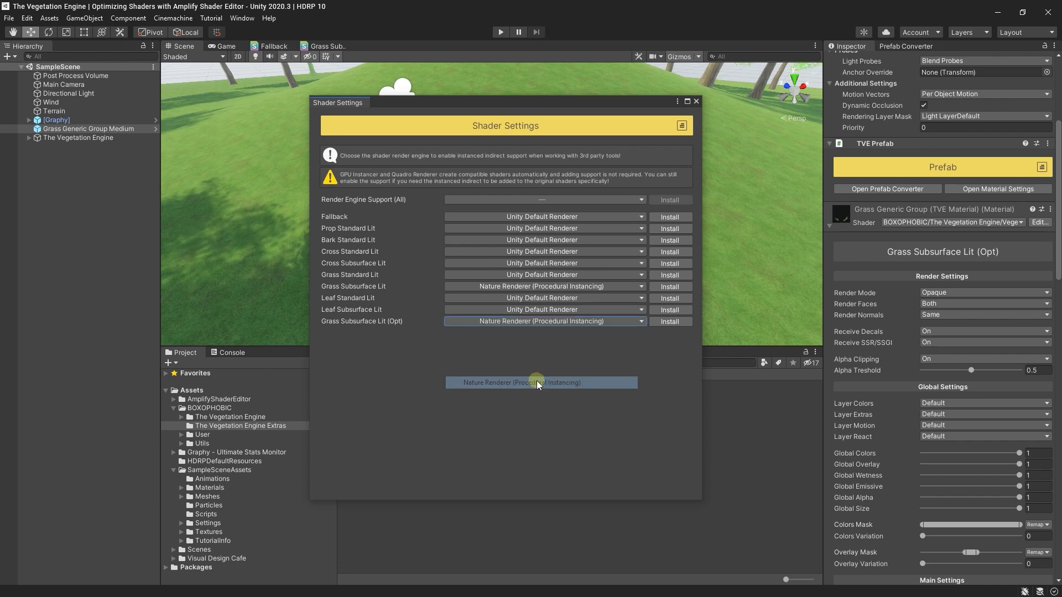
left_click(666, 322)
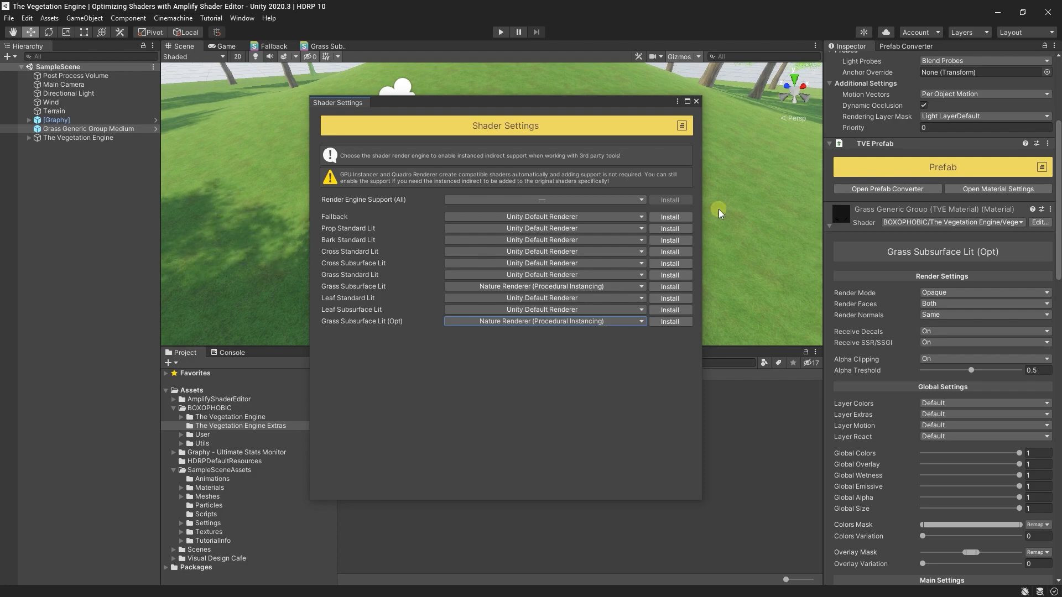
left_click(696, 102)
- Briefly enter and exit play mode to refresh the grass rendering in the scene
left_click(501, 33)
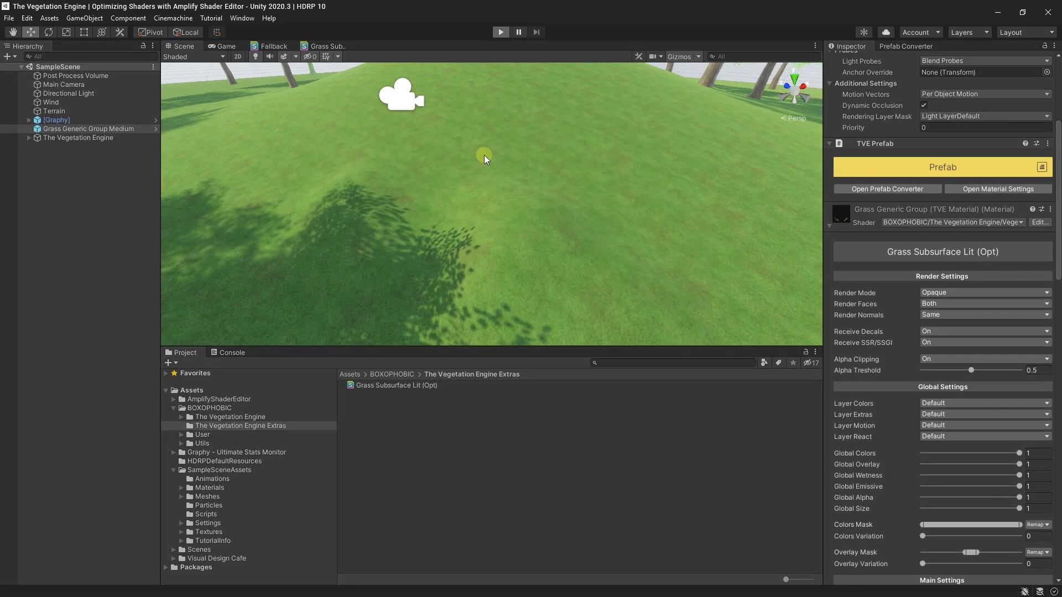
left_click(501, 32)
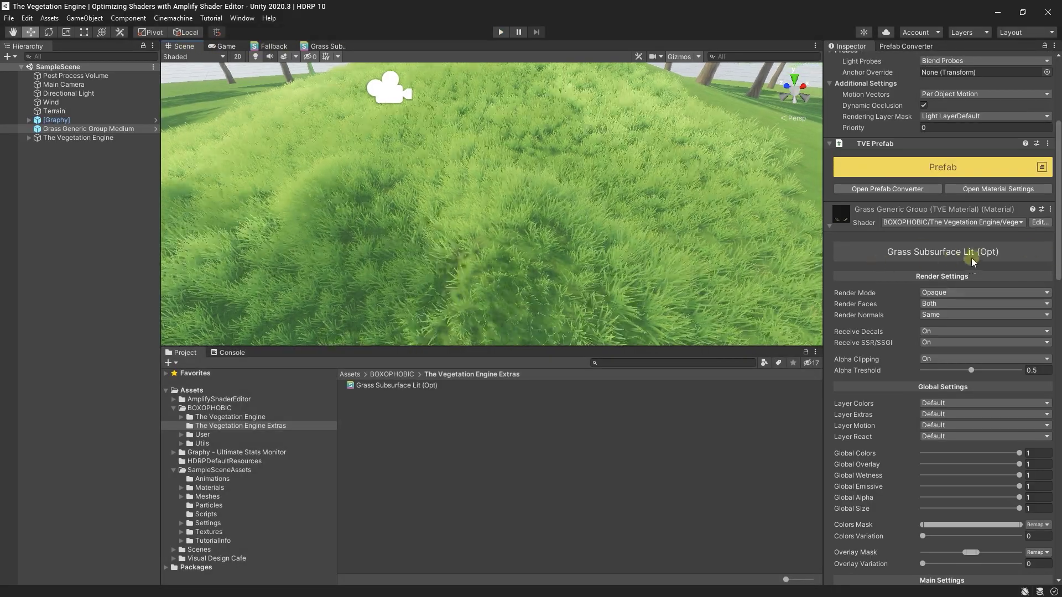
middle_click_drag(599, 235, 617, 247)
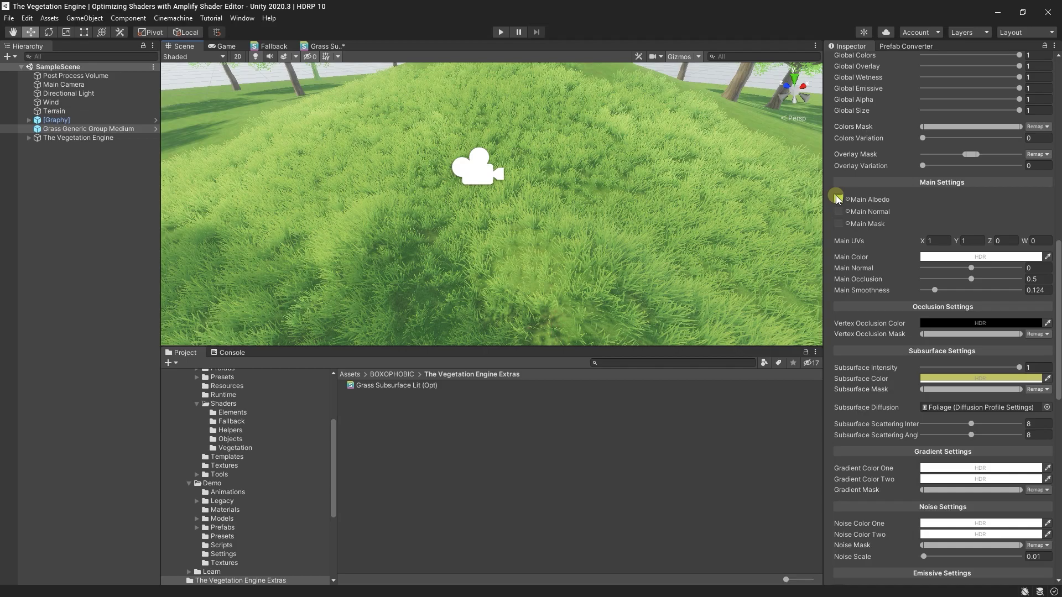
- Review the grass material's settings, from the global and main groups to the motion group, for features the optimized shader can drop
scroll(871, 198, "up", 4)
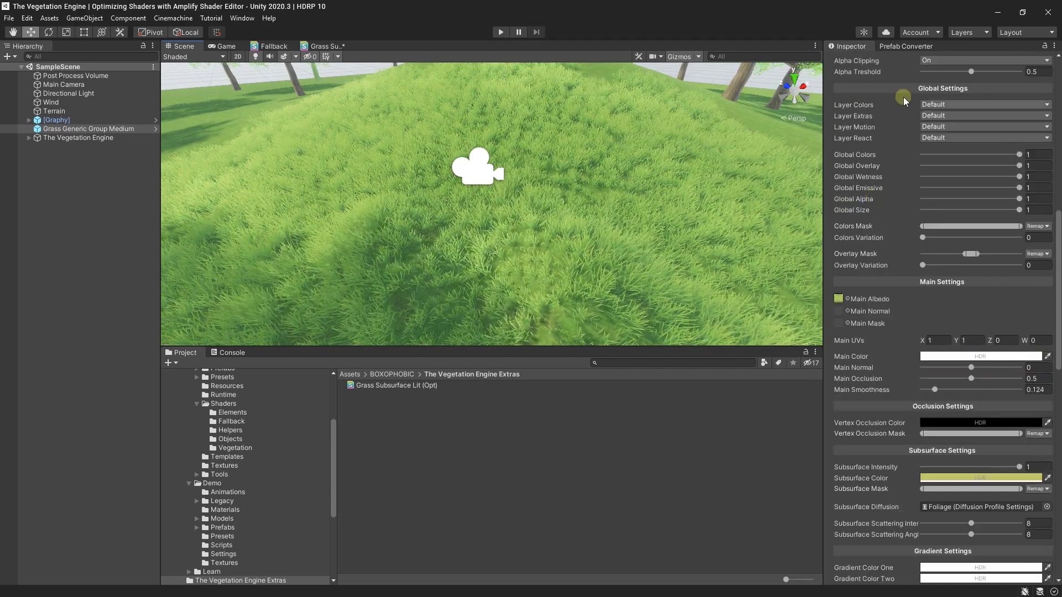
scroll(865, 211, "down", 4)
scroll(865, 214, "up", 3)
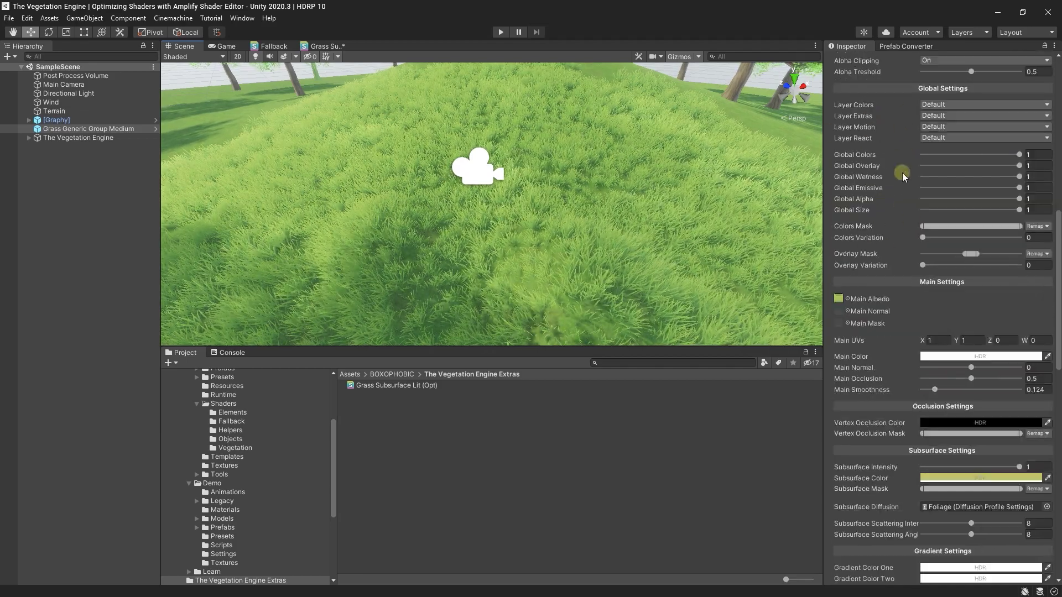
scroll(900, 144, "down", 3)
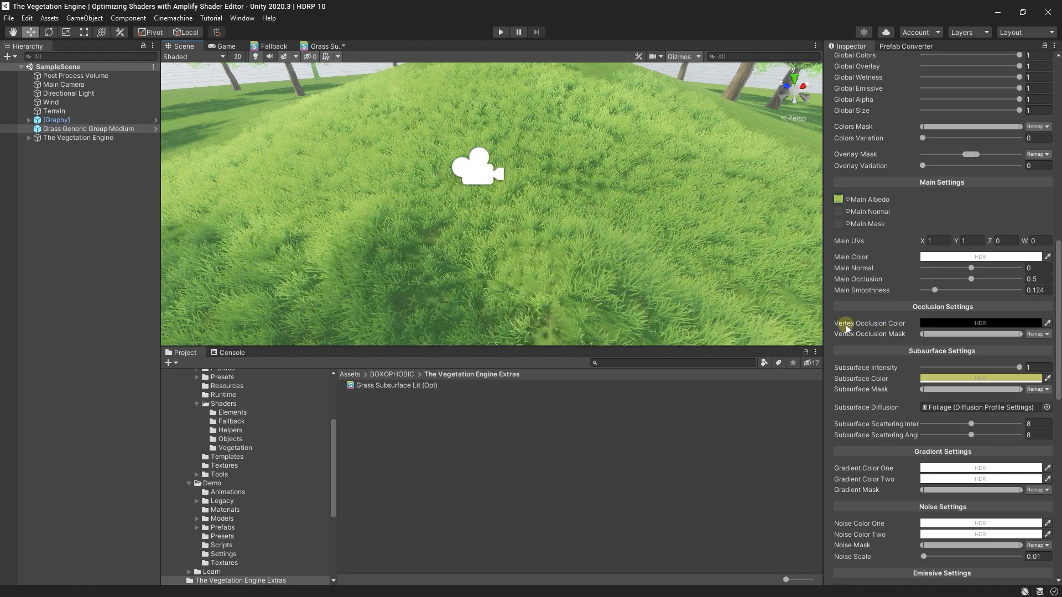
scroll(881, 325, "down", 8)
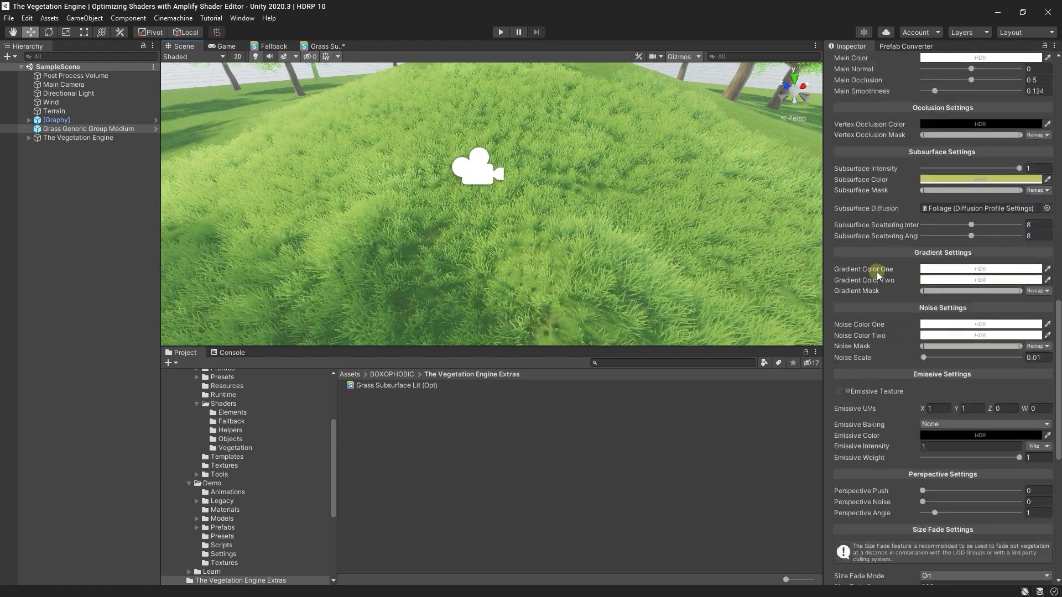
scroll(874, 298, "down", 3)
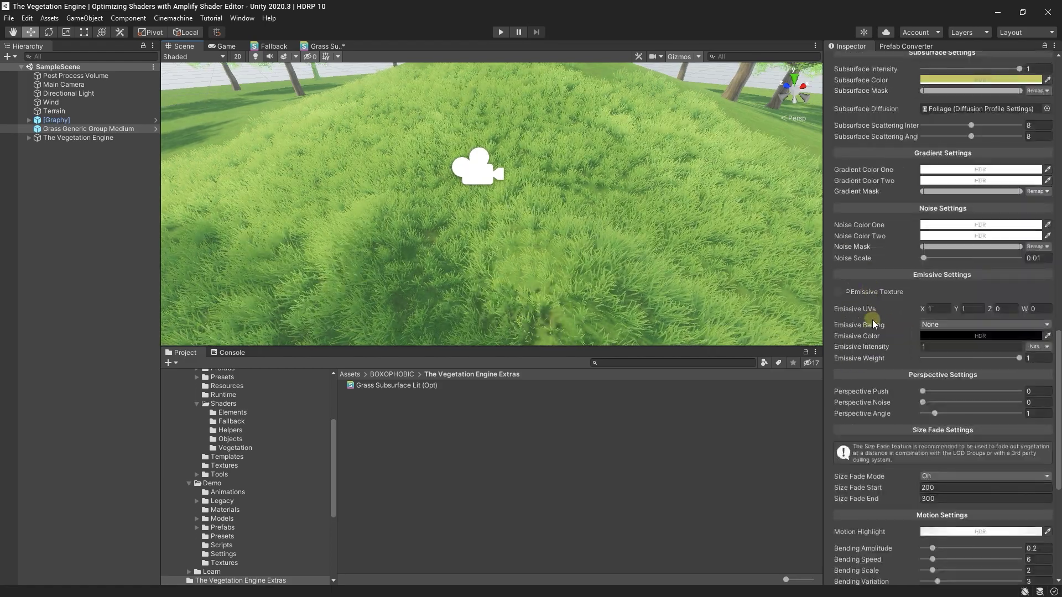
scroll(870, 374, "down", 5)
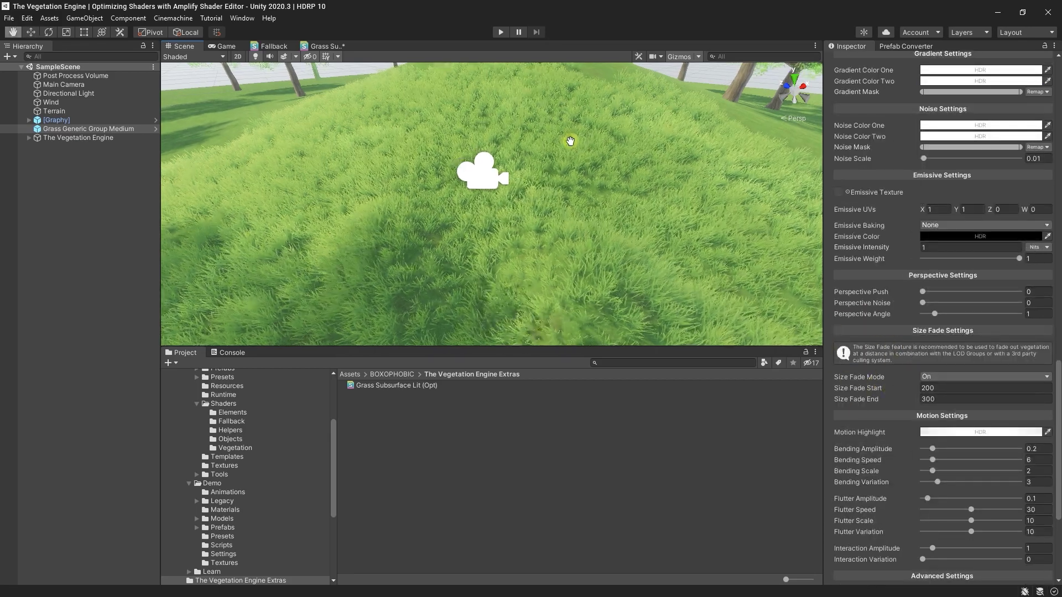
- In the shader graph of Grass Subsurface Lit (Opt), set Global Colors Mode and Global Overlay Mode to Off on the Base Shader node
left_click(333, 49)
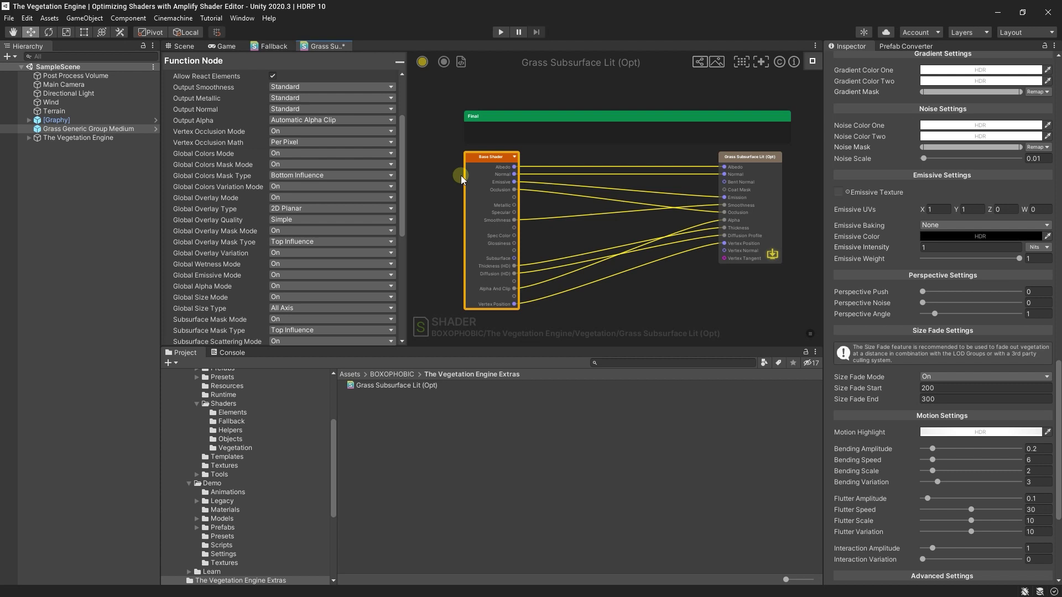
scroll(540, 170, "up", 5)
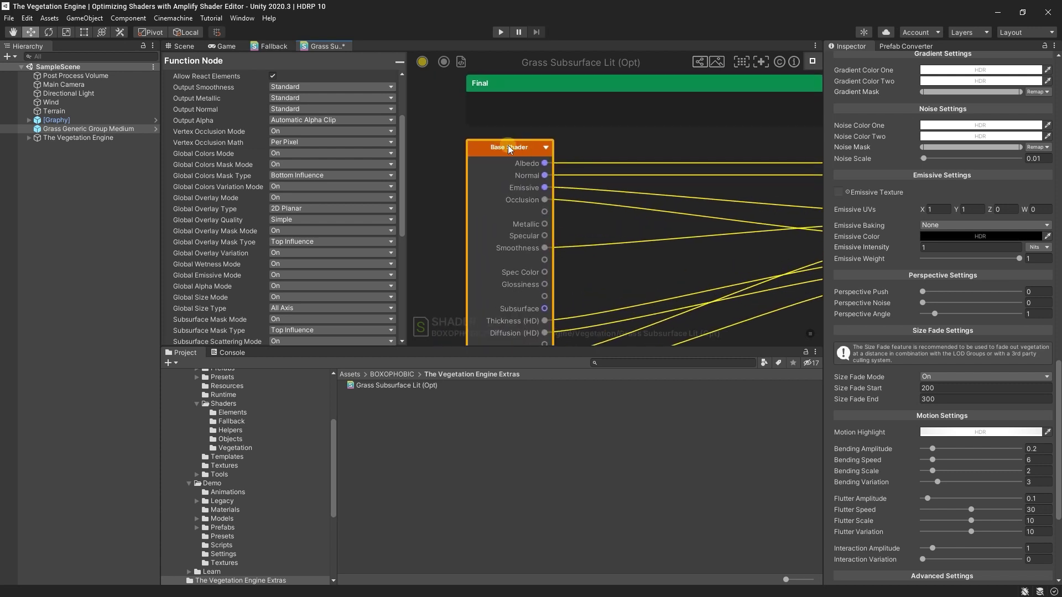
scroll(363, 164, "up", 5)
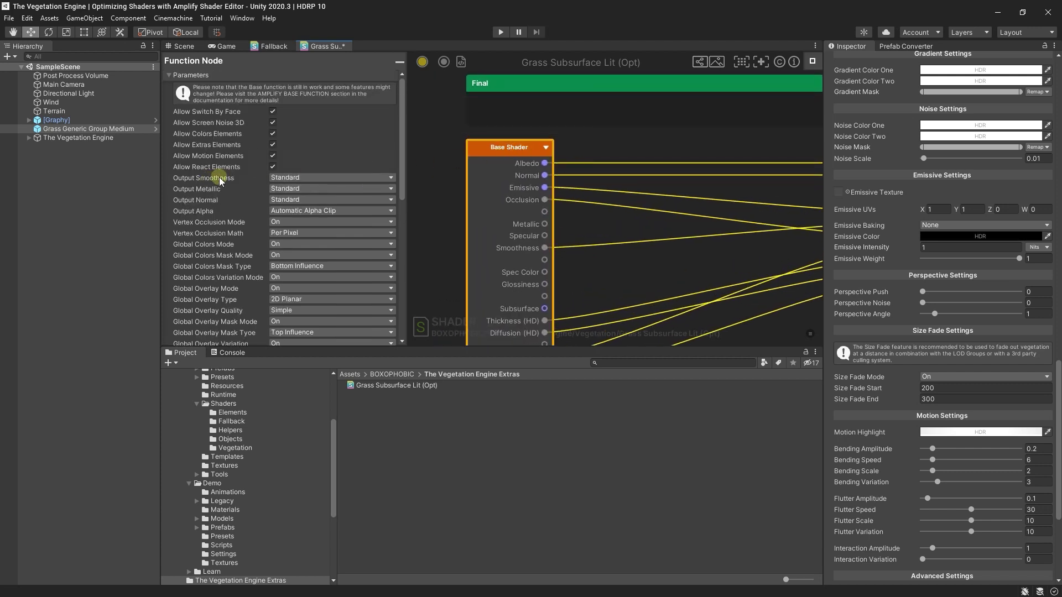
scroll(214, 198, "down", 3)
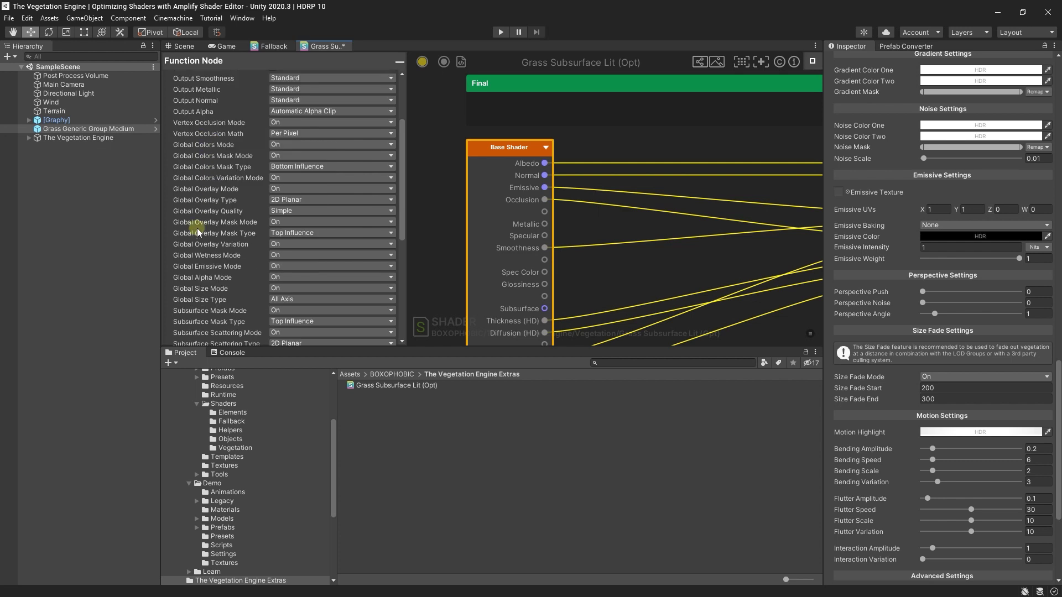
scroll(219, 183, "up", 1)
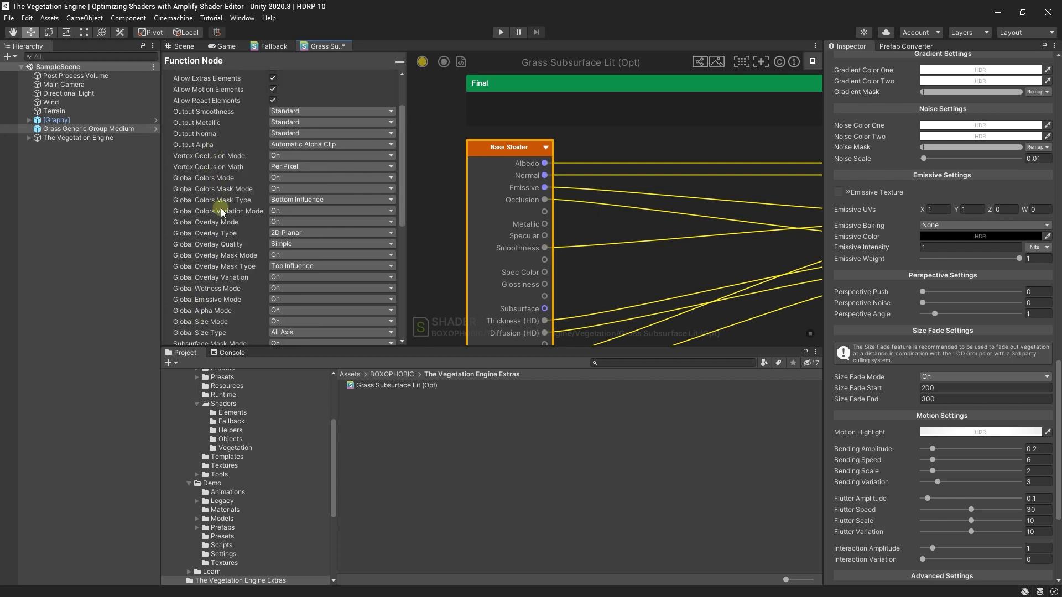
left_click(291, 177)
left_click(293, 189)
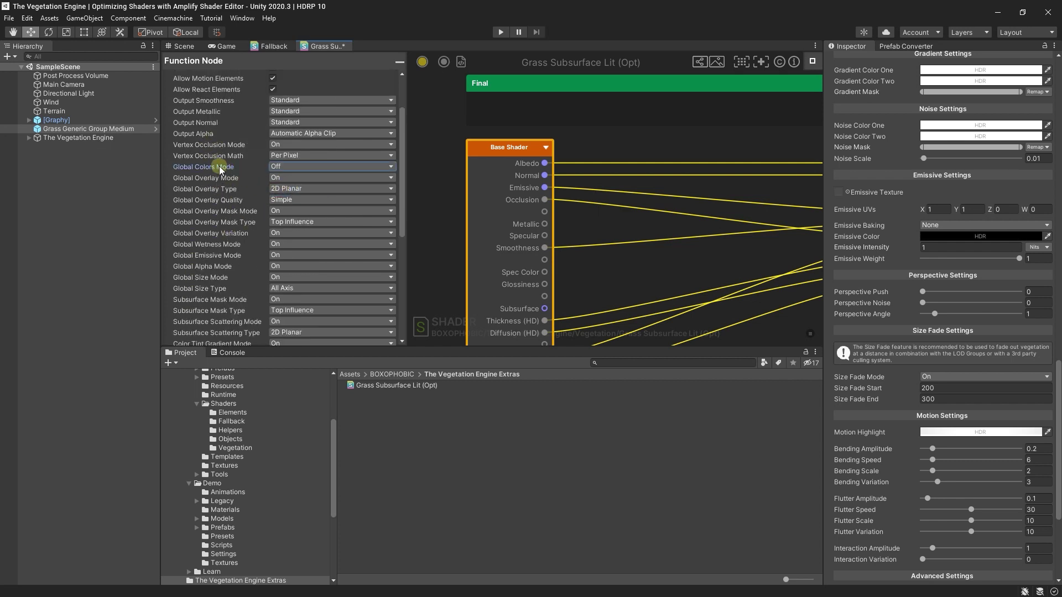
left_click(281, 177)
left_click(291, 187)
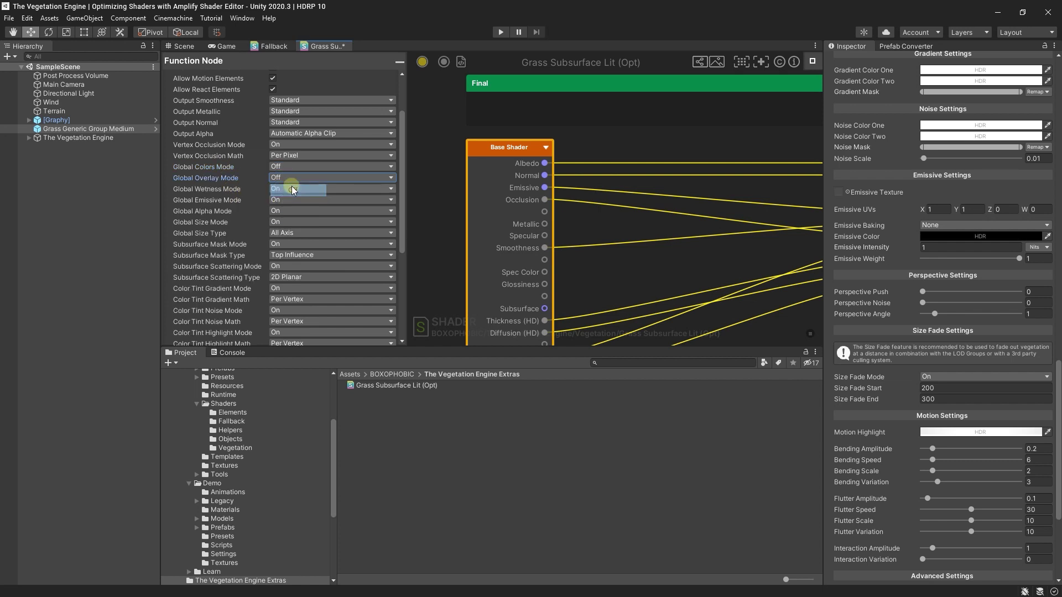
- Set the Base Shader node's Global Wetness, Global Emissive, Global Alpha and Global Size modes to Off
left_click(277, 191)
left_click(290, 201)
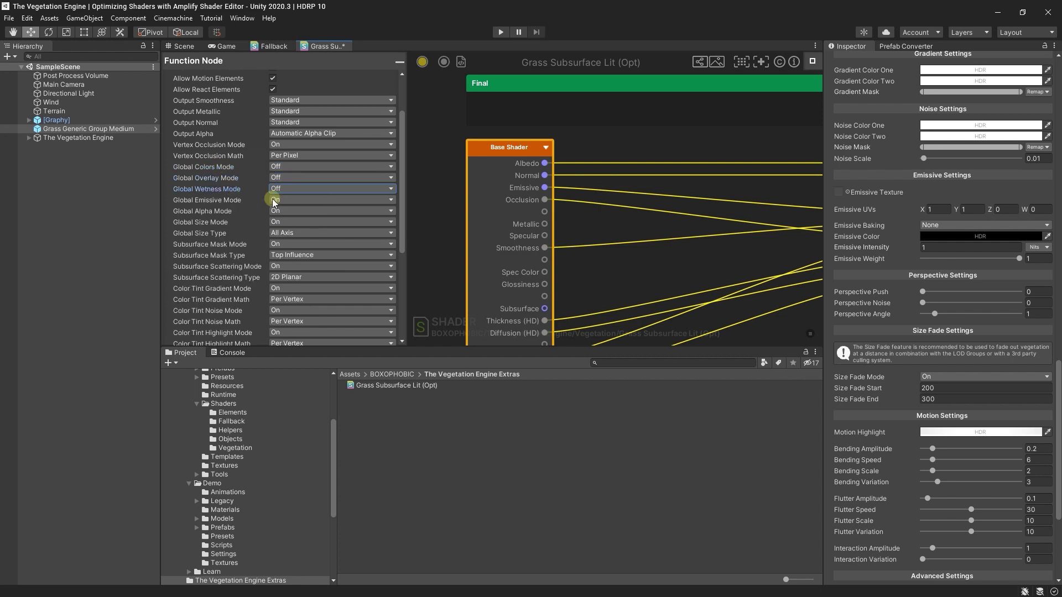
left_click(277, 199)
left_click(287, 212)
left_click(282, 213)
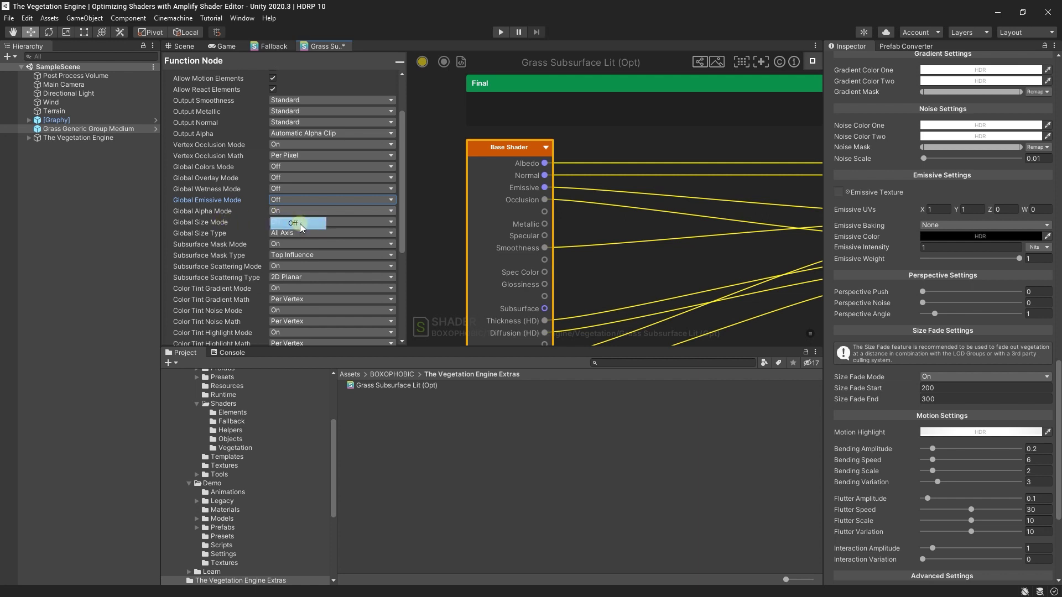
scroll(300, 223, "down", 1)
left_click(295, 212)
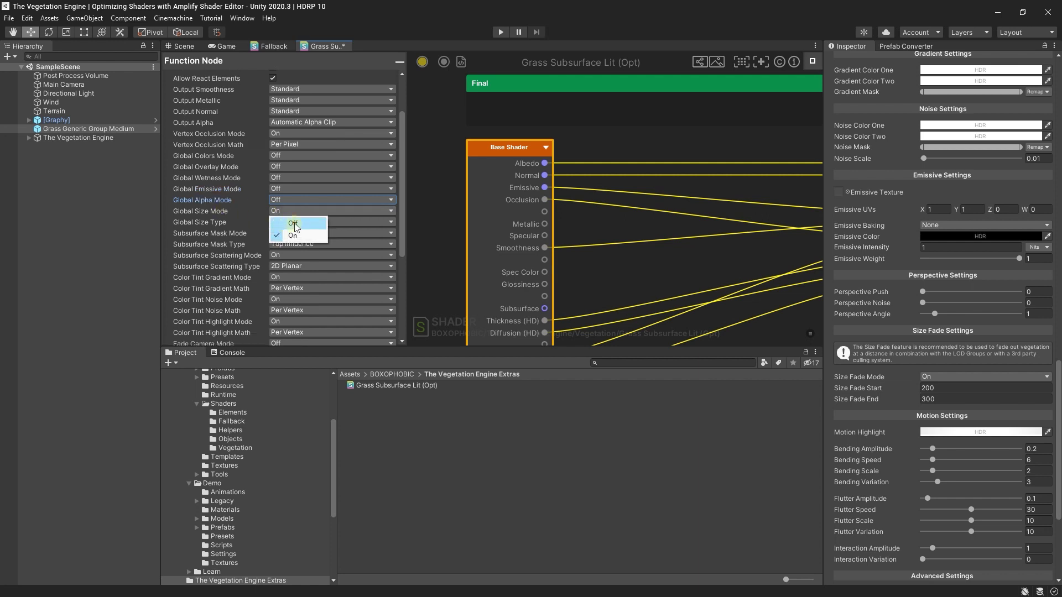
left_click(294, 224)
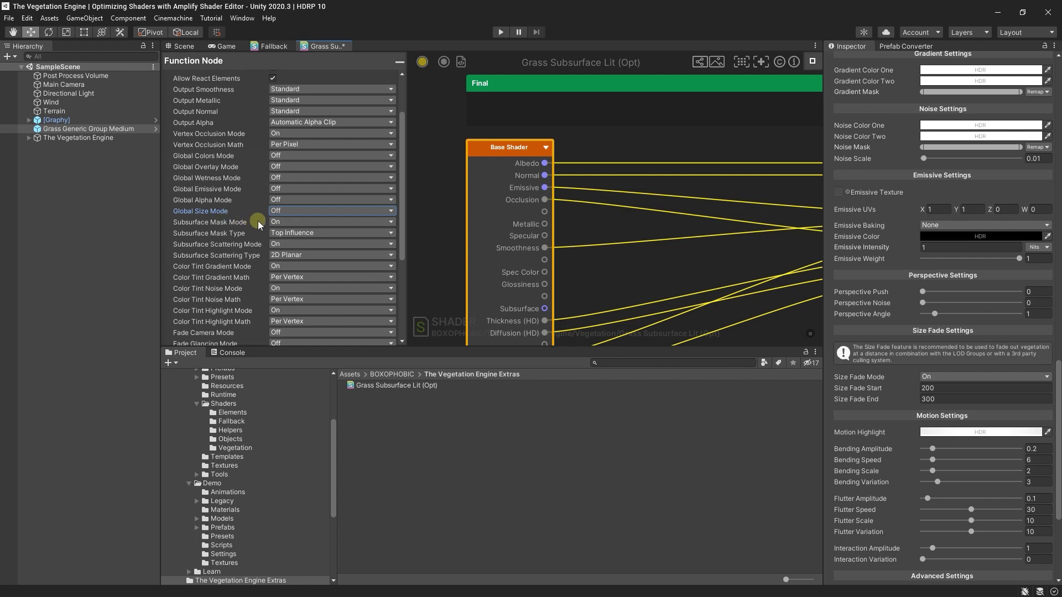
- Set Vertex Occlusion Mode to Off on the Base Shader node
scroll(265, 221, "up", 3)
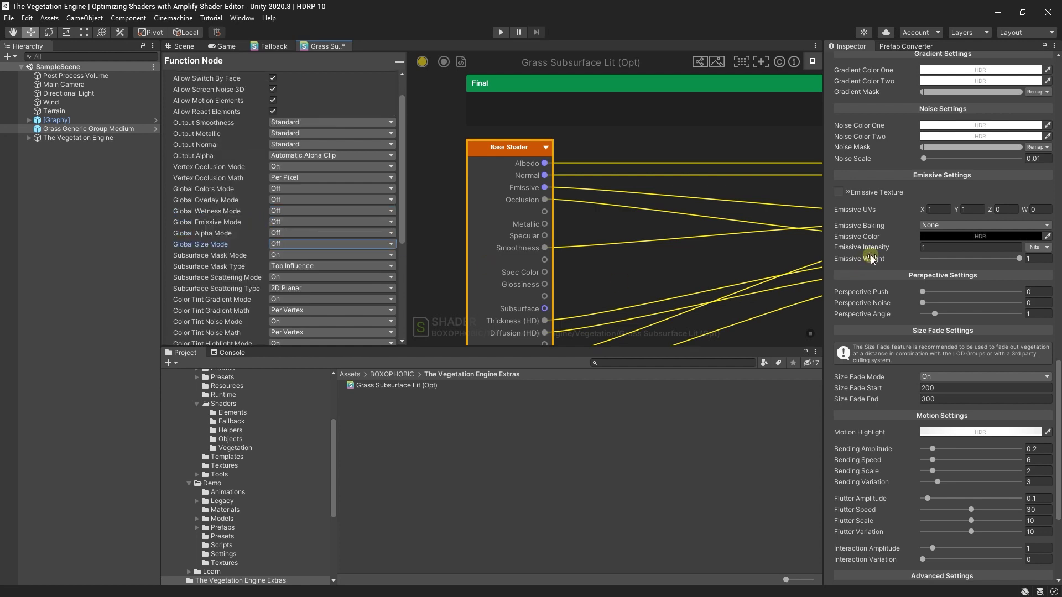
scroll(871, 255, "up", 5)
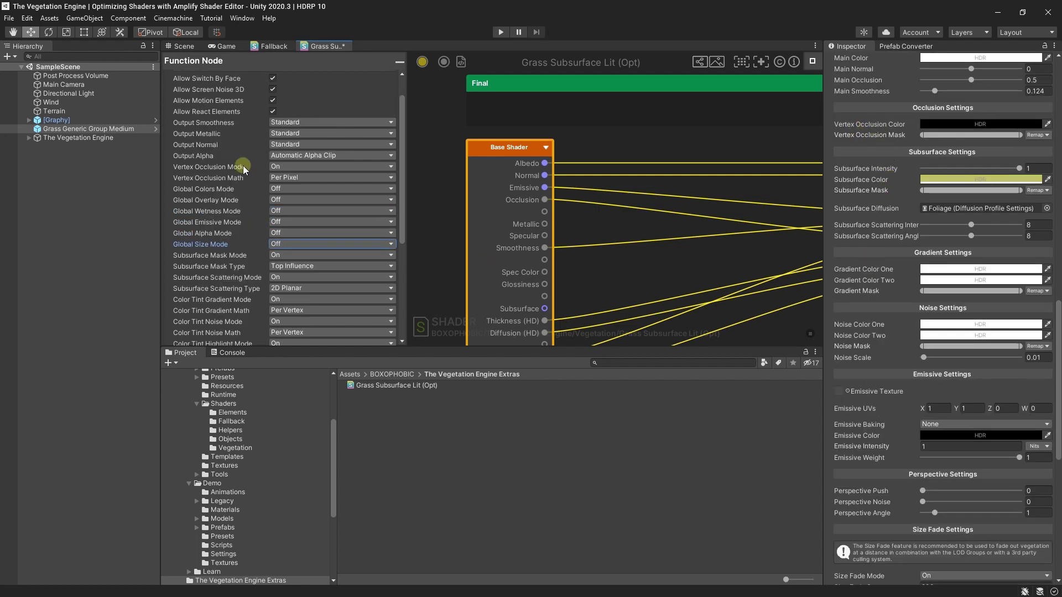
left_click(286, 170)
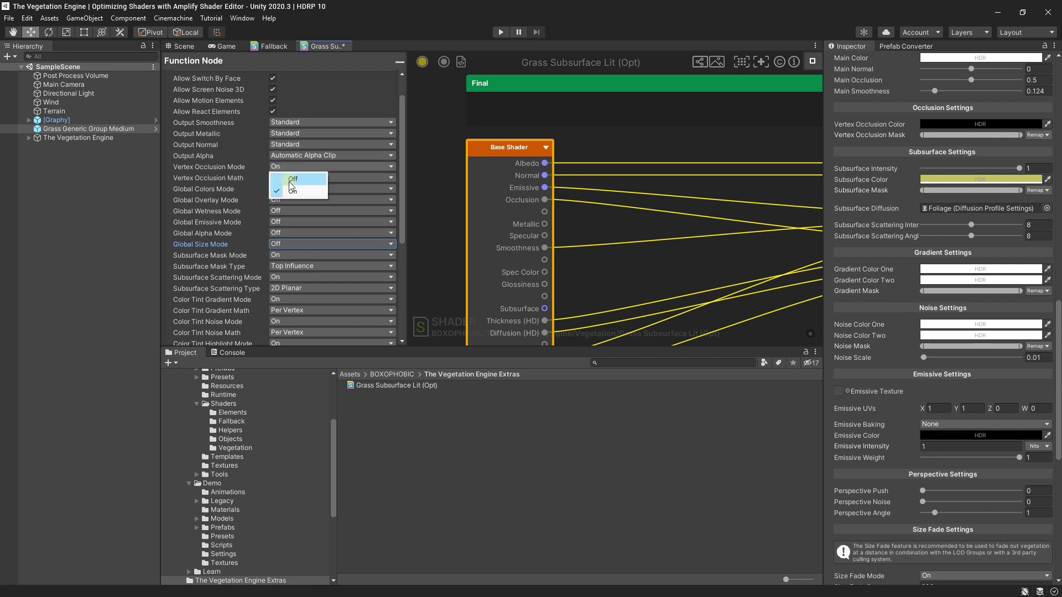
left_click(288, 179)
- Set the Base Shader node's Color Tint Noise Mode and Color Tint Gradient Mode to Off
scroll(325, 177, "down", 3)
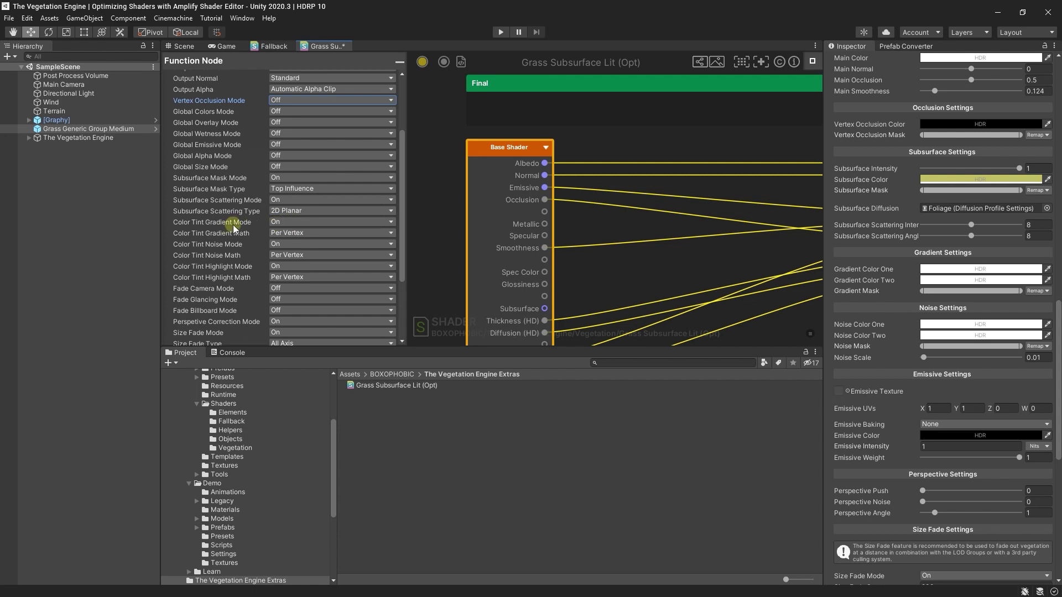
left_click(278, 244)
left_click(287, 257)
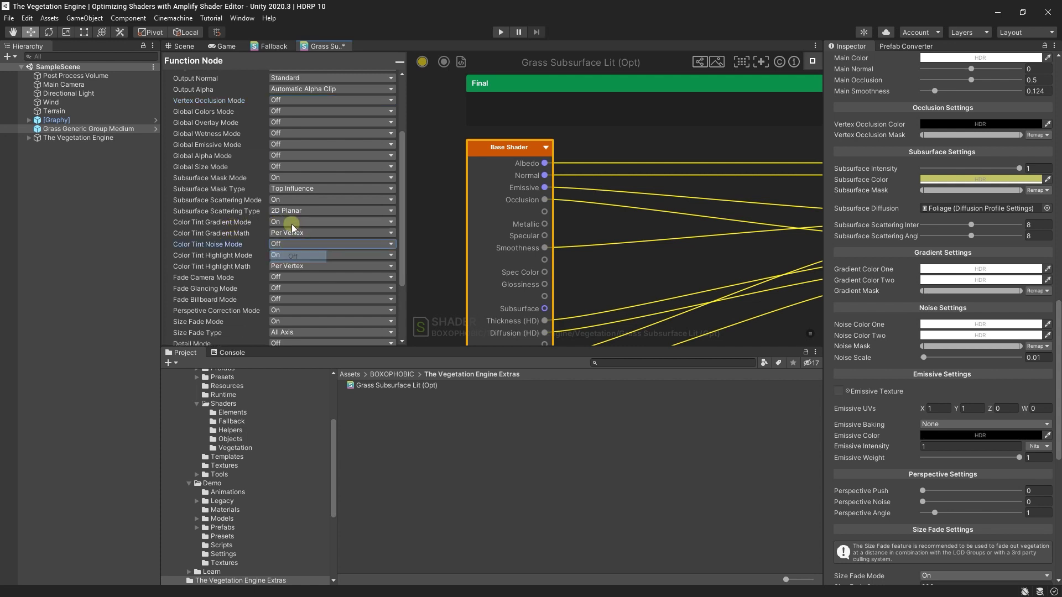
left_click(293, 244)
left_click(294, 235)
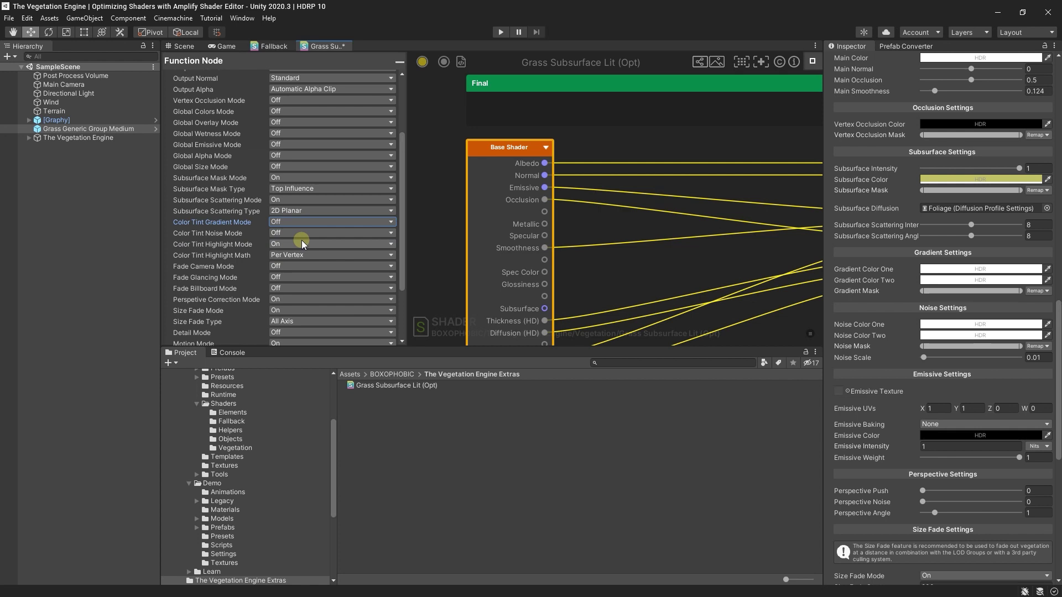
- Turn off Size Fade Mode and Perspective Correction Mode on the Base Shader node
scroll(301, 240, "down", 2)
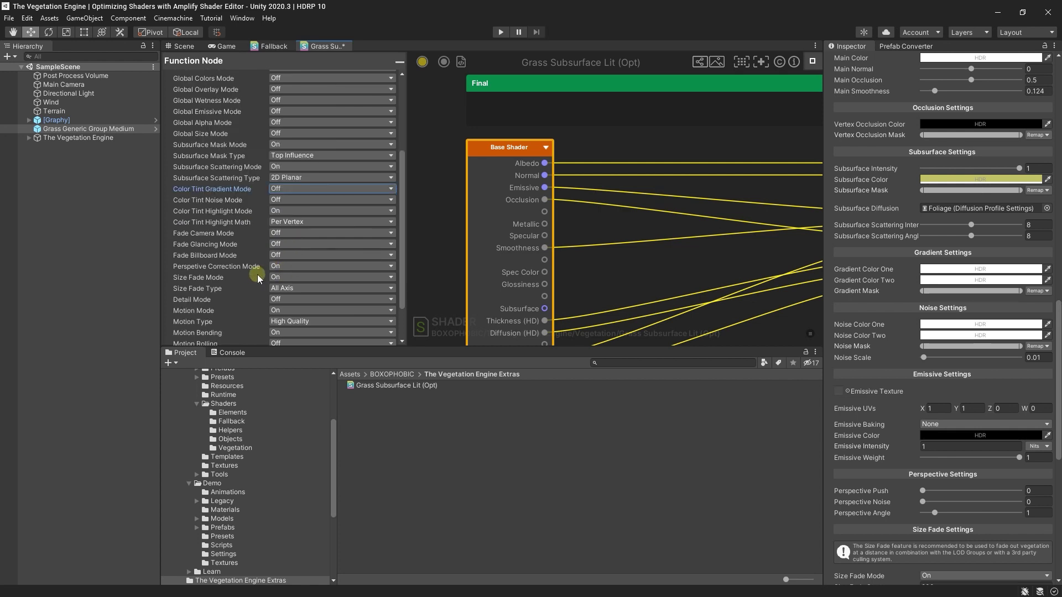
left_click(297, 276)
left_click(297, 286)
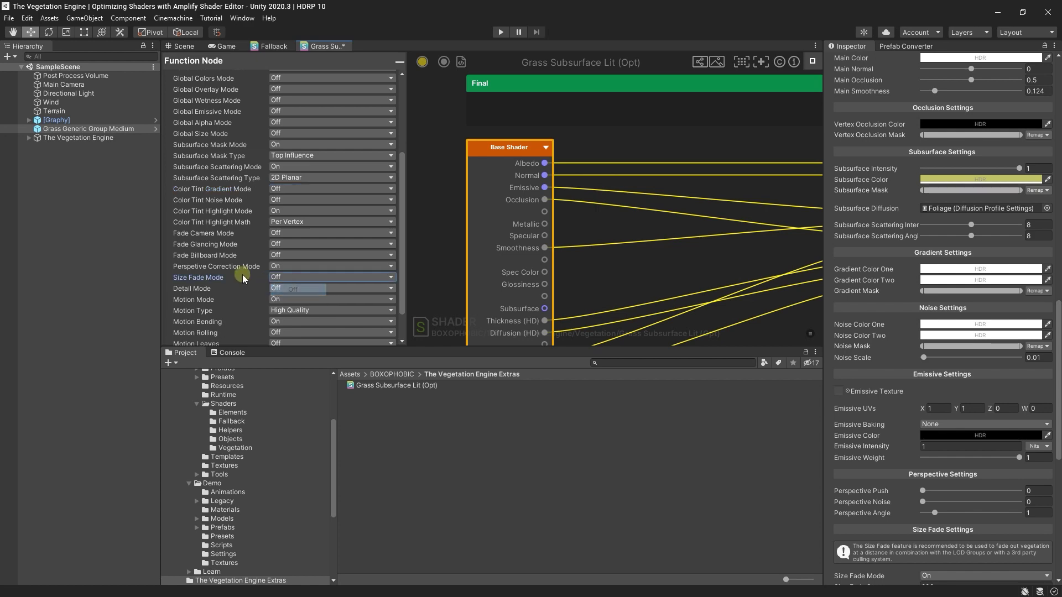
left_click(290, 268)
left_click(301, 275)
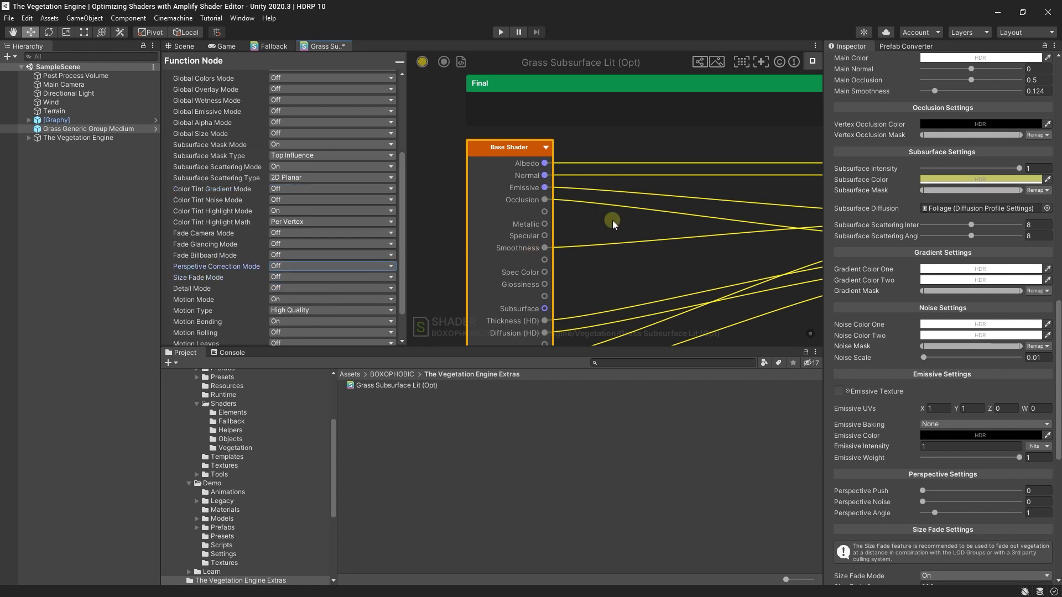
- Disconnect the Normal, Occlusion and Emissive links between the Base Shader node and the Grass Subsurface Lit output node
scroll(886, 284, "up", 5)
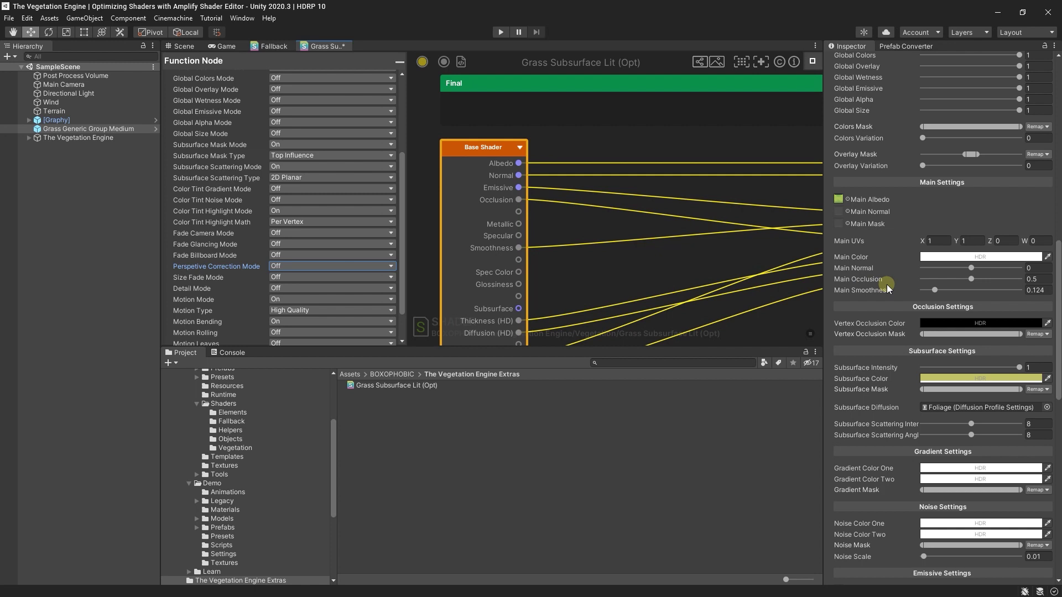
scroll(882, 245, "up", 3)
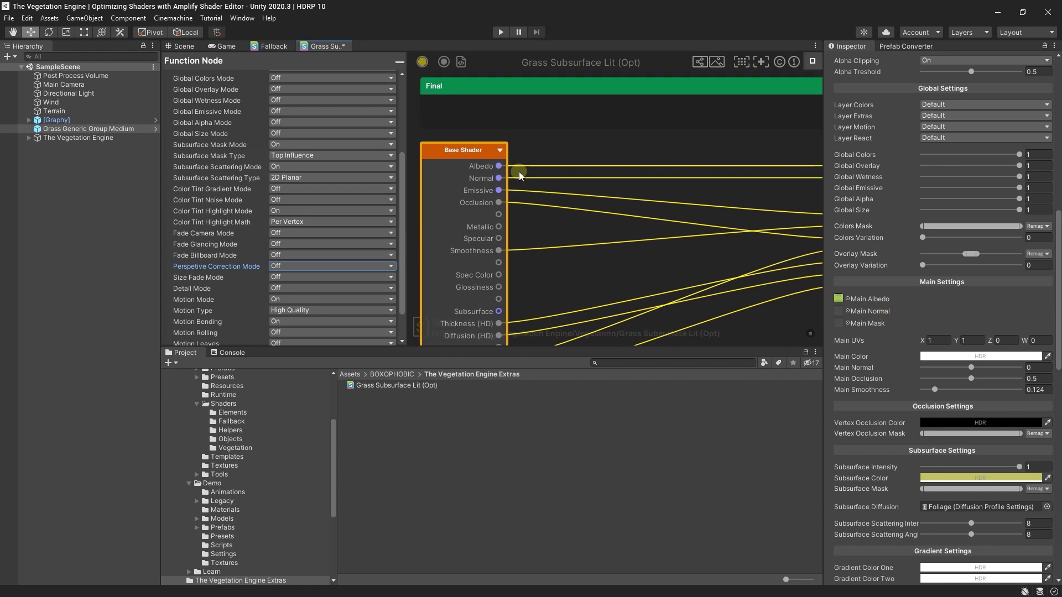
scroll(613, 210, "down", 3)
scroll(565, 195, "up", 1)
scroll(516, 208, "up", 1)
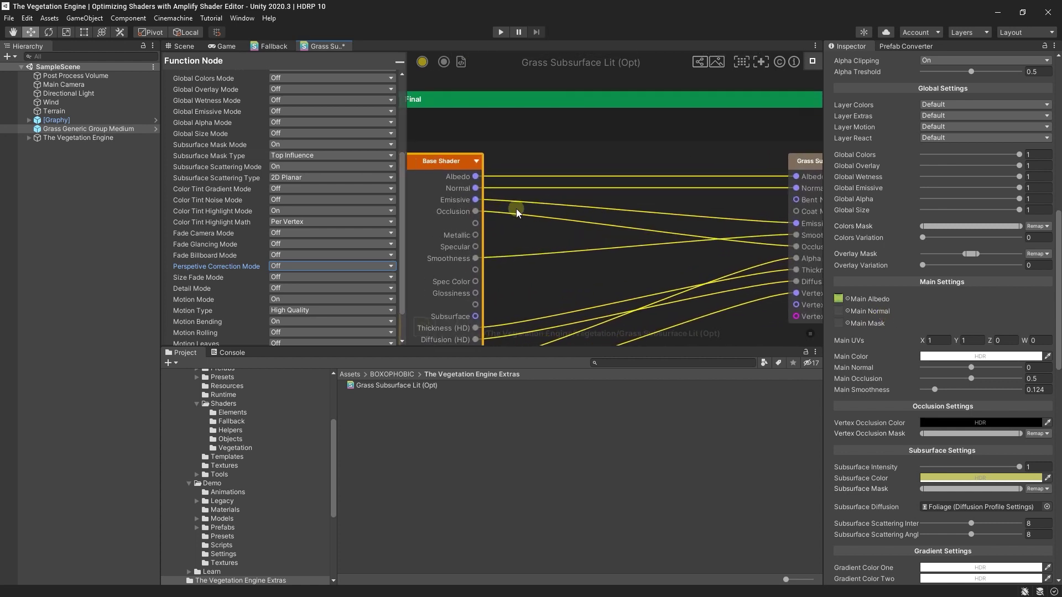
left_click_drag(794, 194, 719, 218)
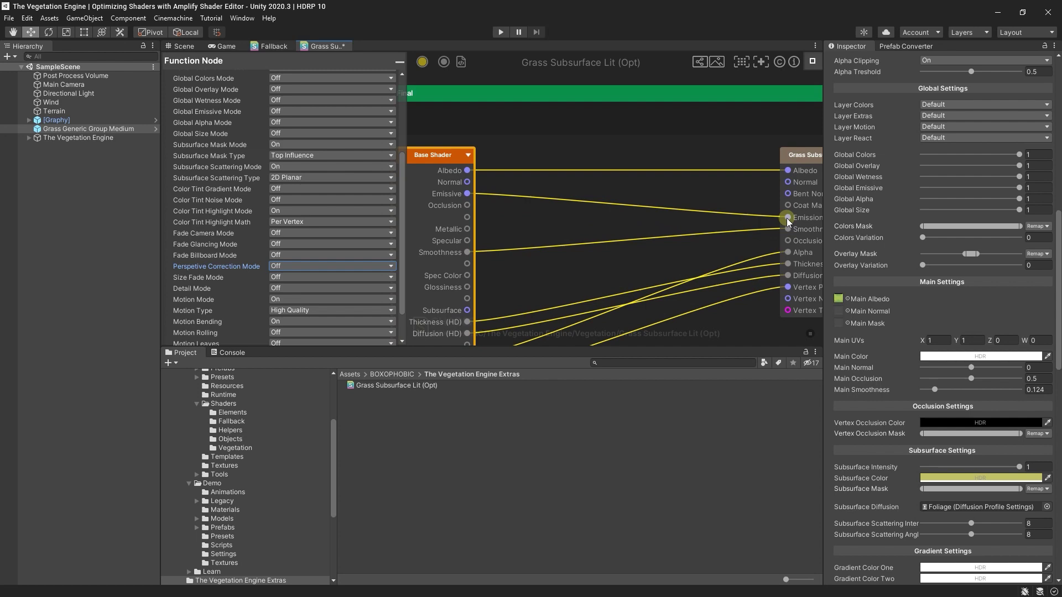
left_click_drag(786, 218, 719, 216)
- Set the Base Shader node's Output Smoothness to Slider
scroll(918, 276, "down", 10)
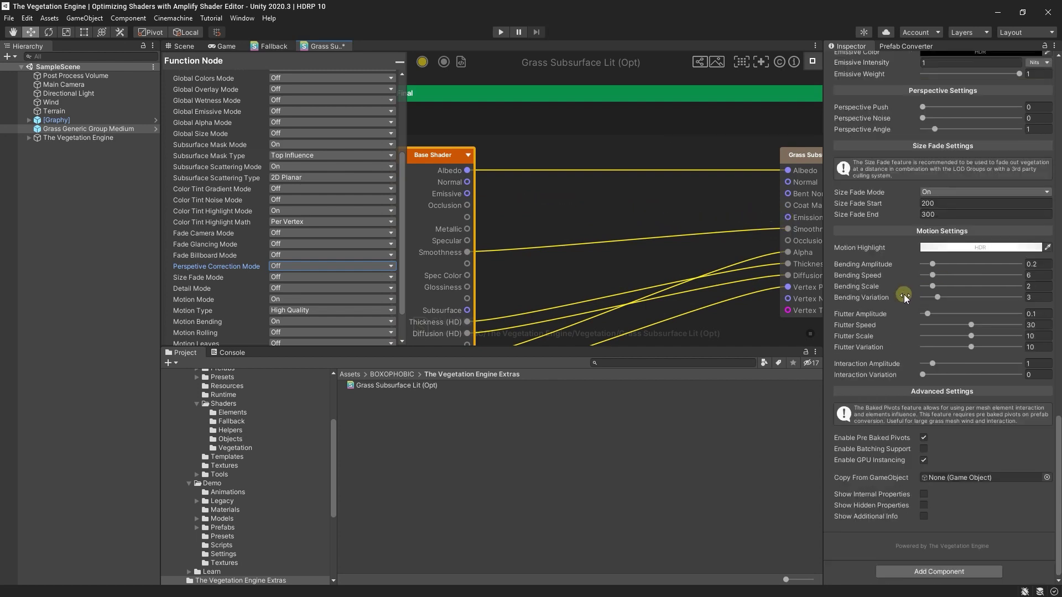
scroll(919, 282, "up", 8)
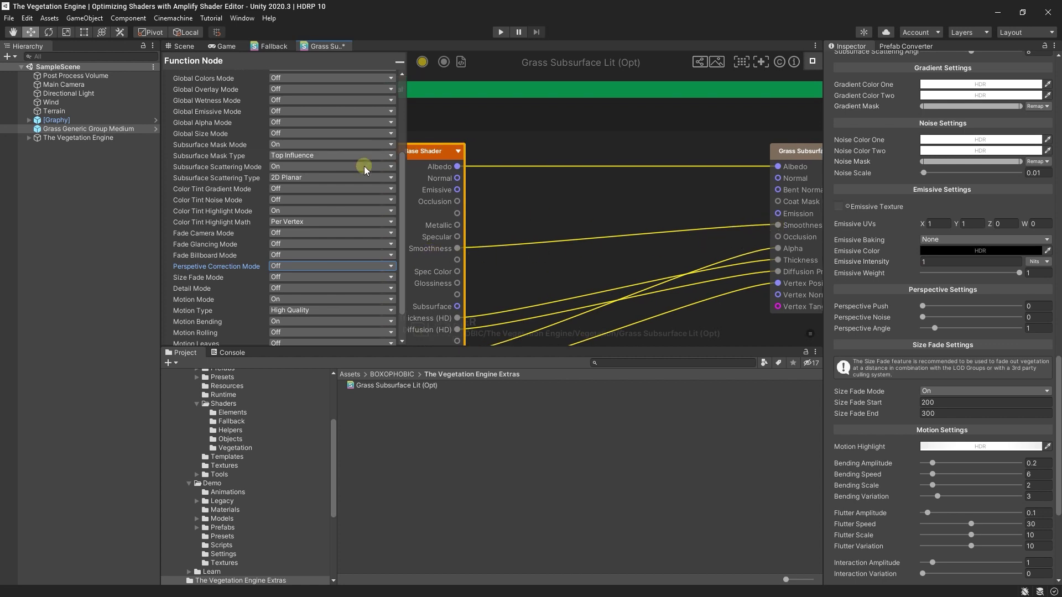
scroll(364, 166, "up", 4)
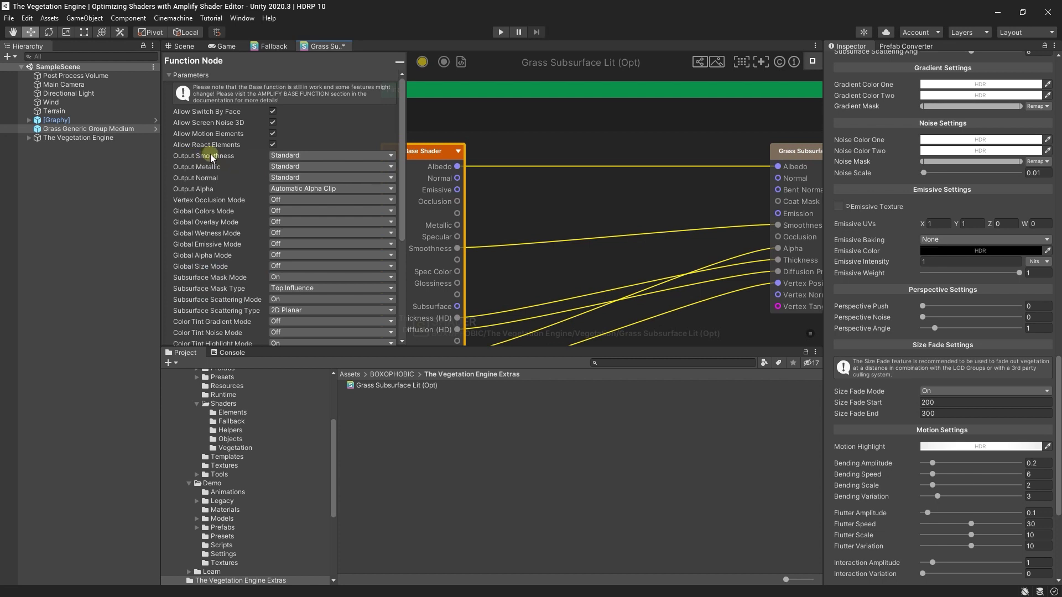
left_click(301, 155)
left_click(308, 170)
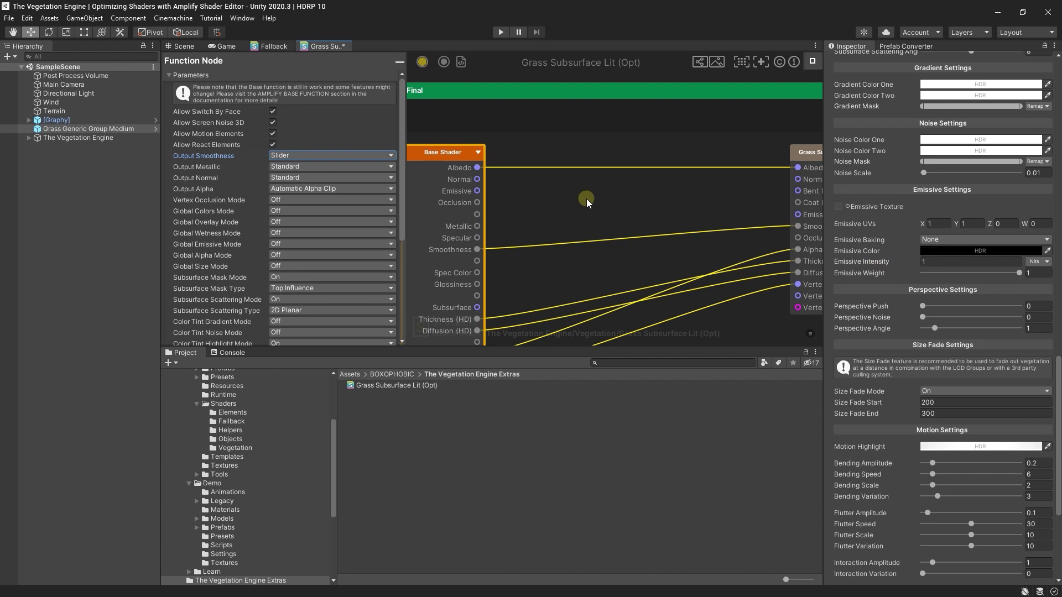
- Set Motion Interaction to Off on the Base Shader node
scroll(341, 189, "down", 10)
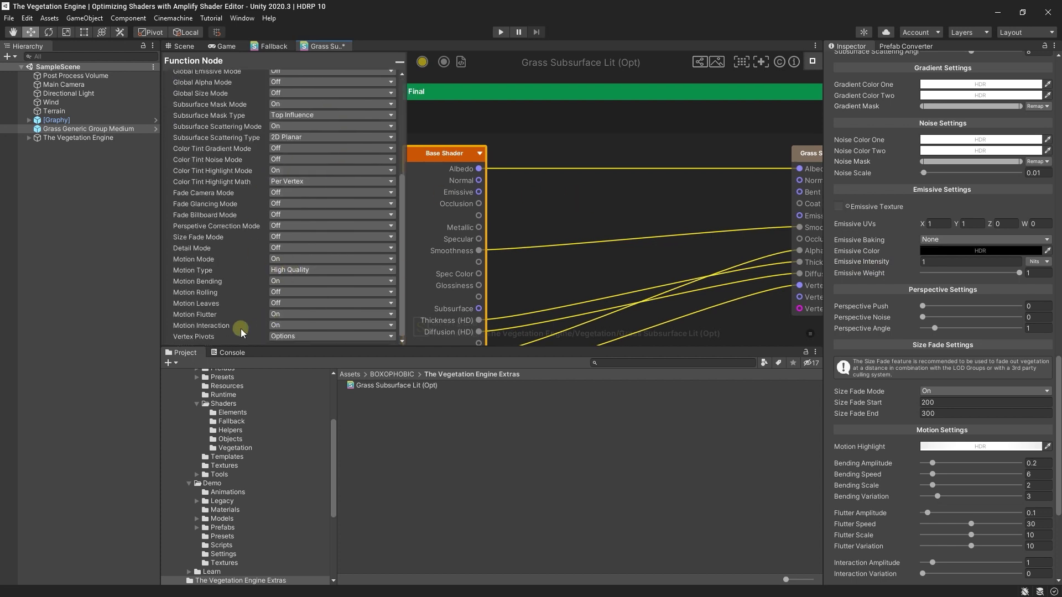
left_click(286, 324)
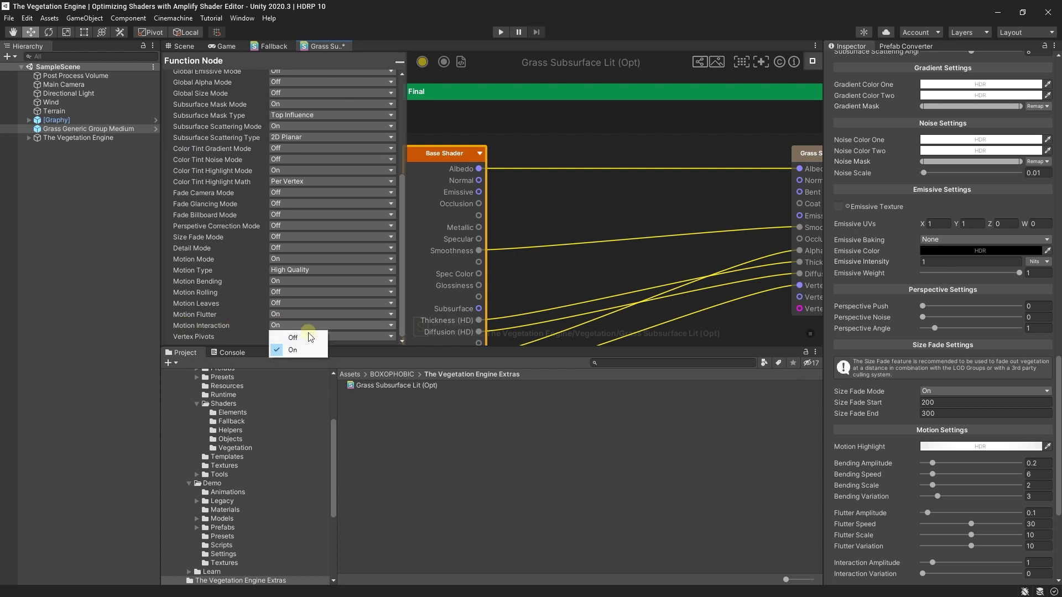
left_click(306, 338)
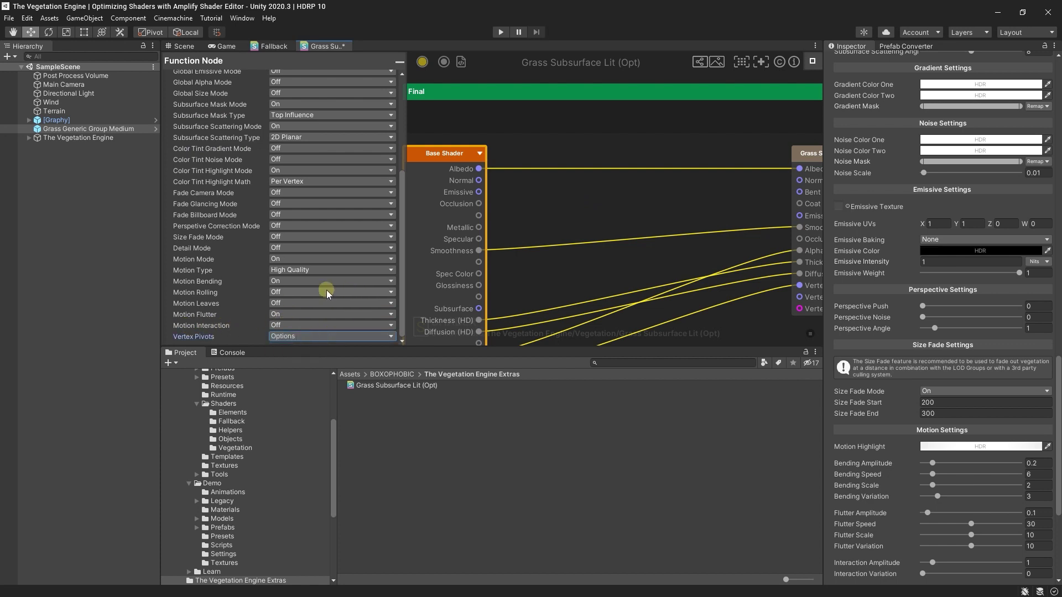
- Disable Allow Motion Elements, Allow Screen Noise 3D and Allow Switch By Face on the Base Shader node
scroll(326, 286, "up", 9)
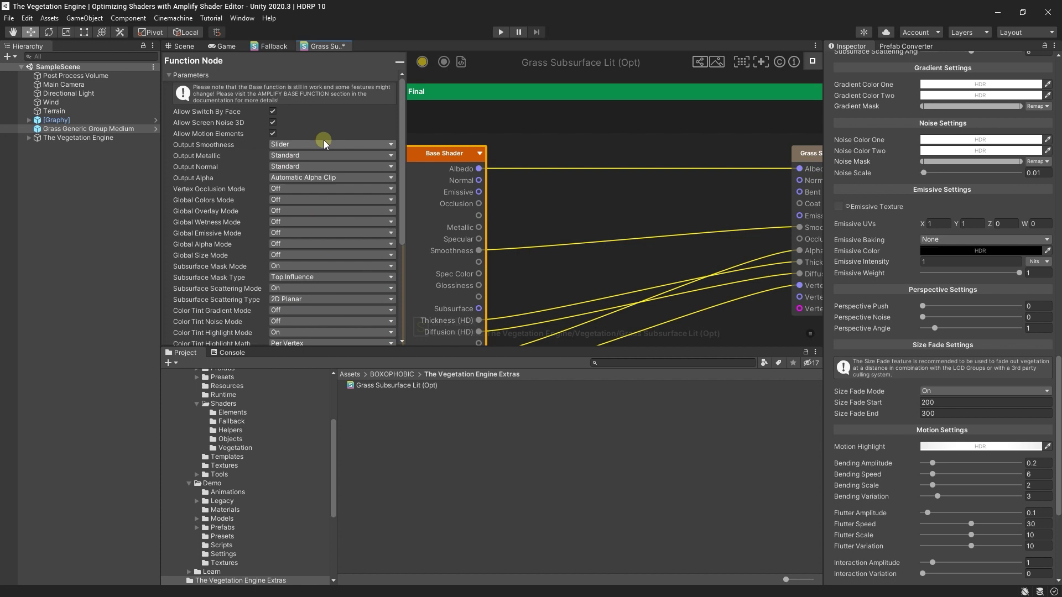
right_click_drag(464, 161, 473, 162)
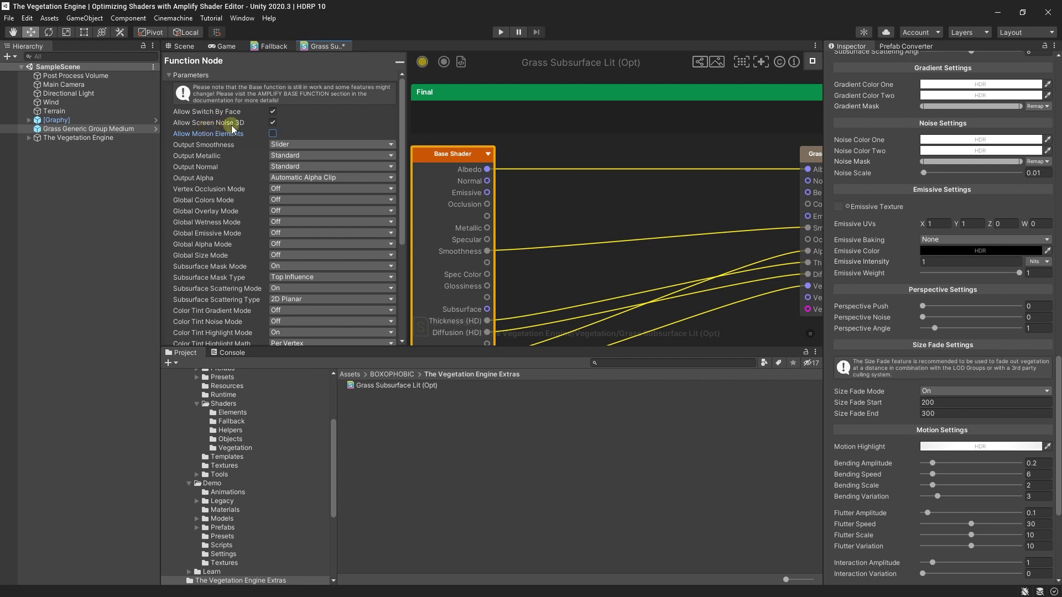
left_click(273, 112)
middle_click_drag(510, 141, 529, 134)
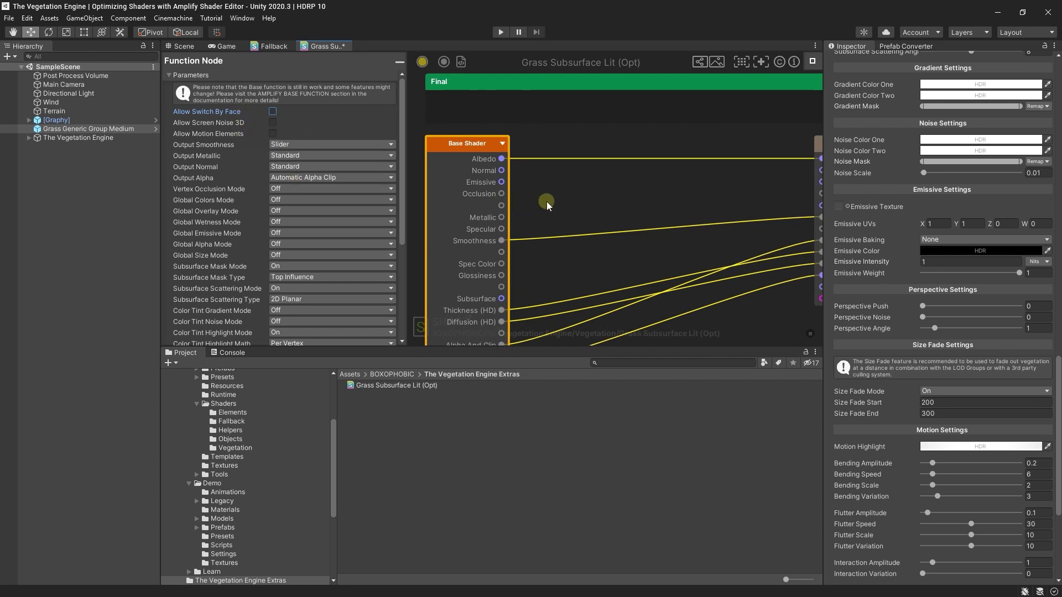
scroll(554, 194, "down", 3)
scroll(572, 184, "up", 3)
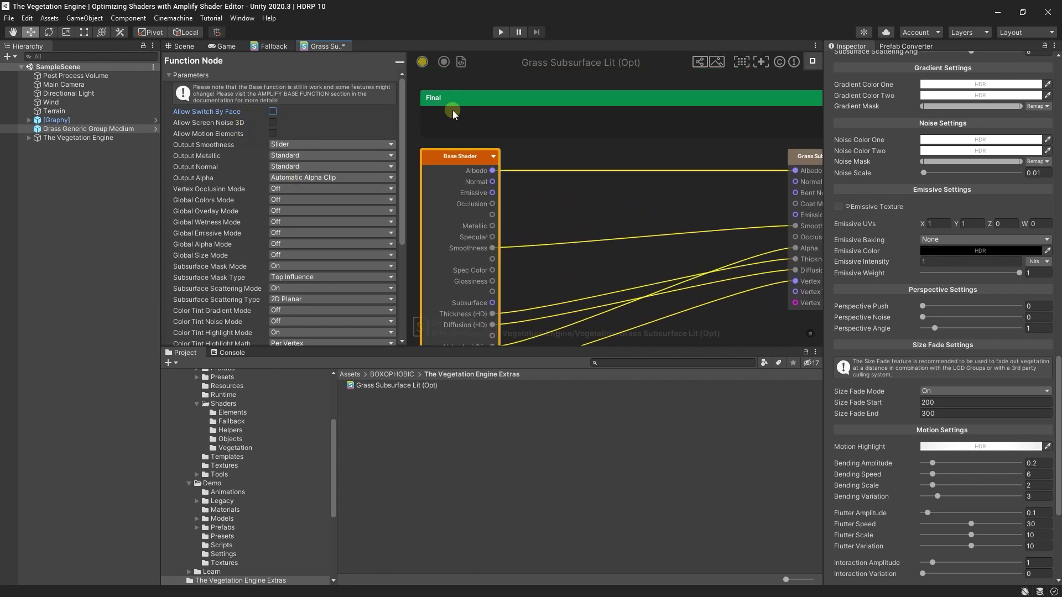
- Compile and save the optimized grass shader and check its frame rate in the Game view with a play mode run
left_click(422, 62)
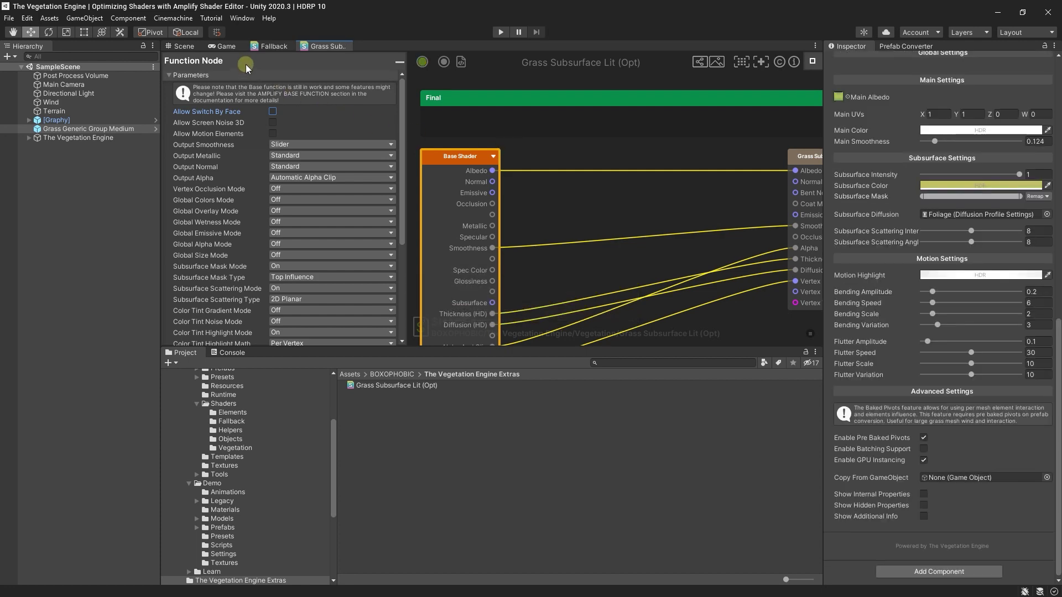
left_click(222, 48)
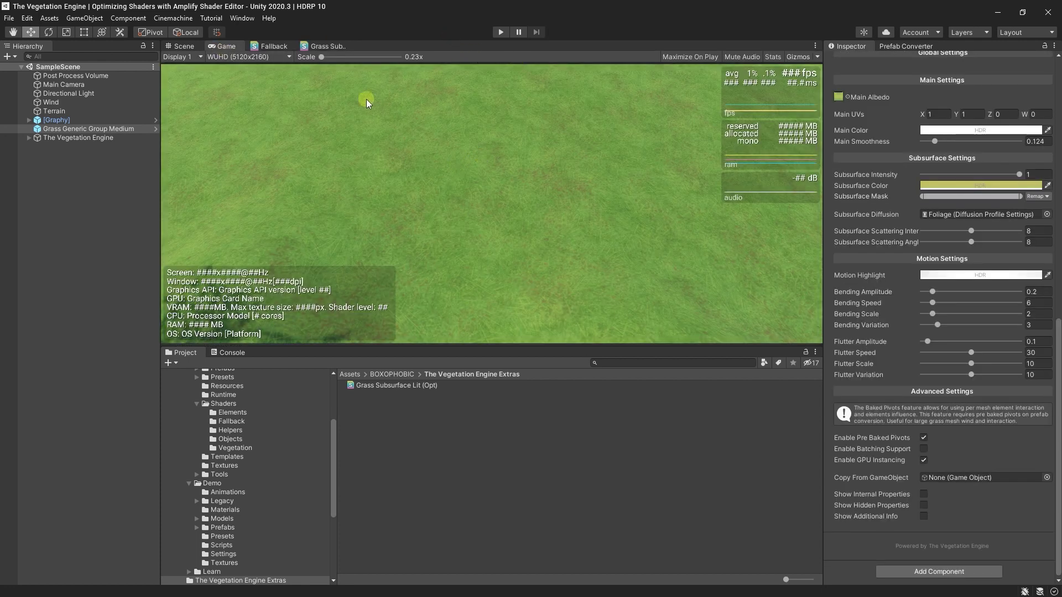
left_click(498, 34)
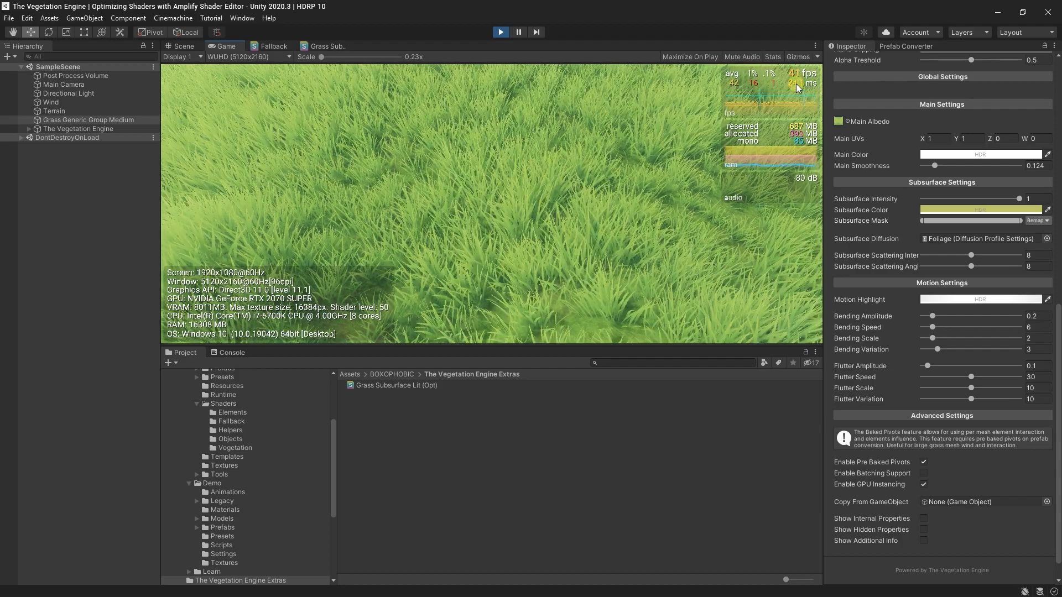
left_click(501, 32)
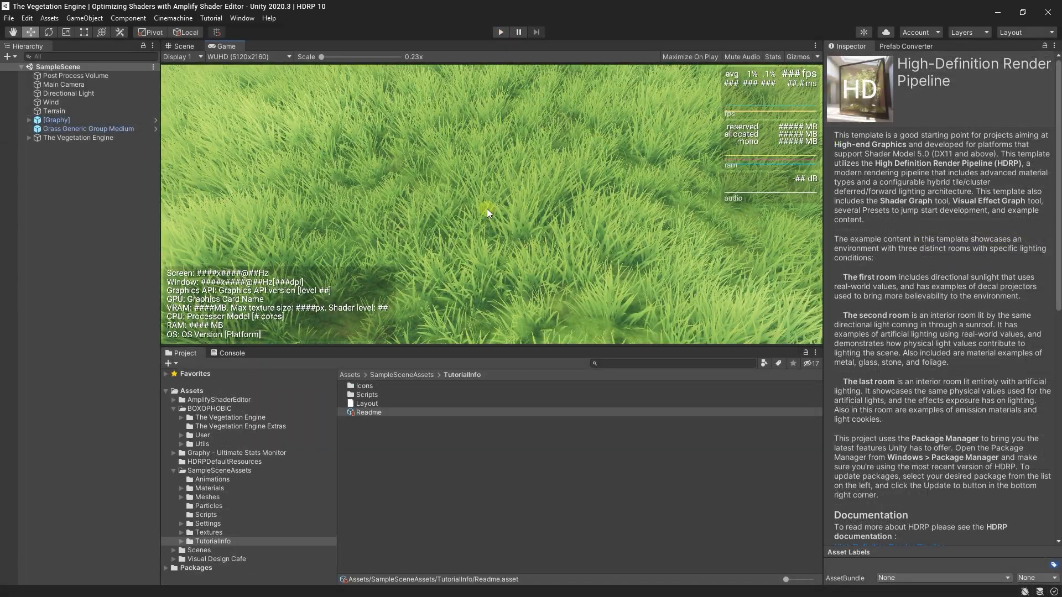
- Run play mode again and review the reduced material settings of Grass Generic Group Medium with the optimized shader
left_click(501, 32)
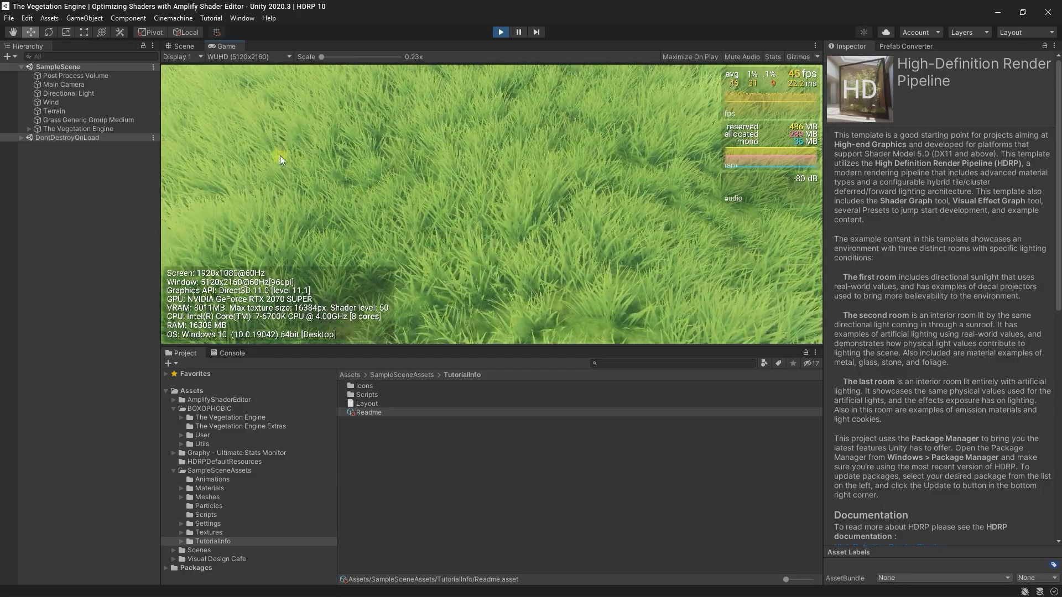
left_click(135, 119)
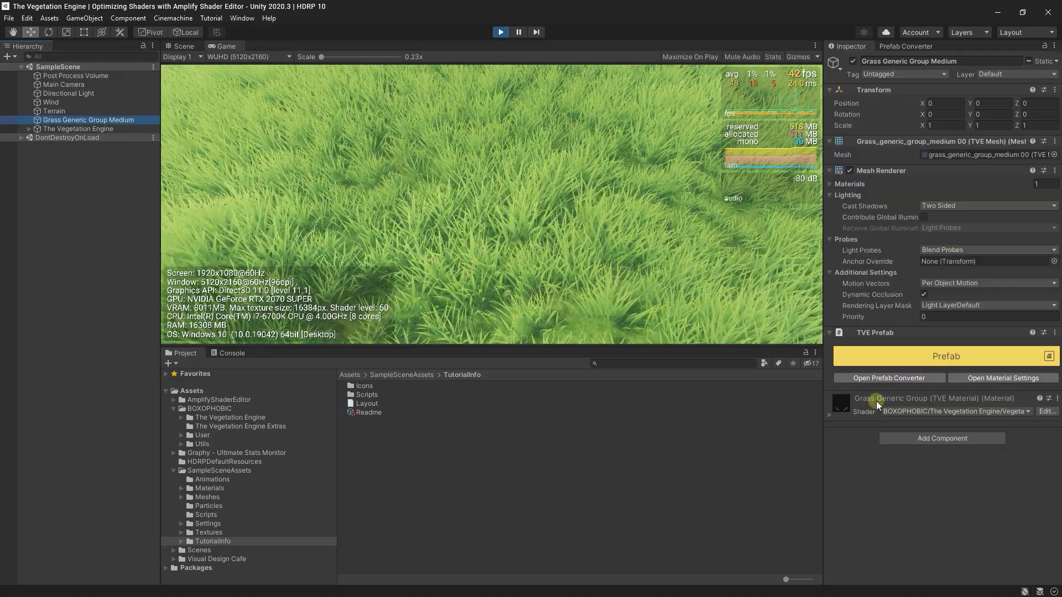
left_click(877, 400)
scroll(889, 260, "down", 5)
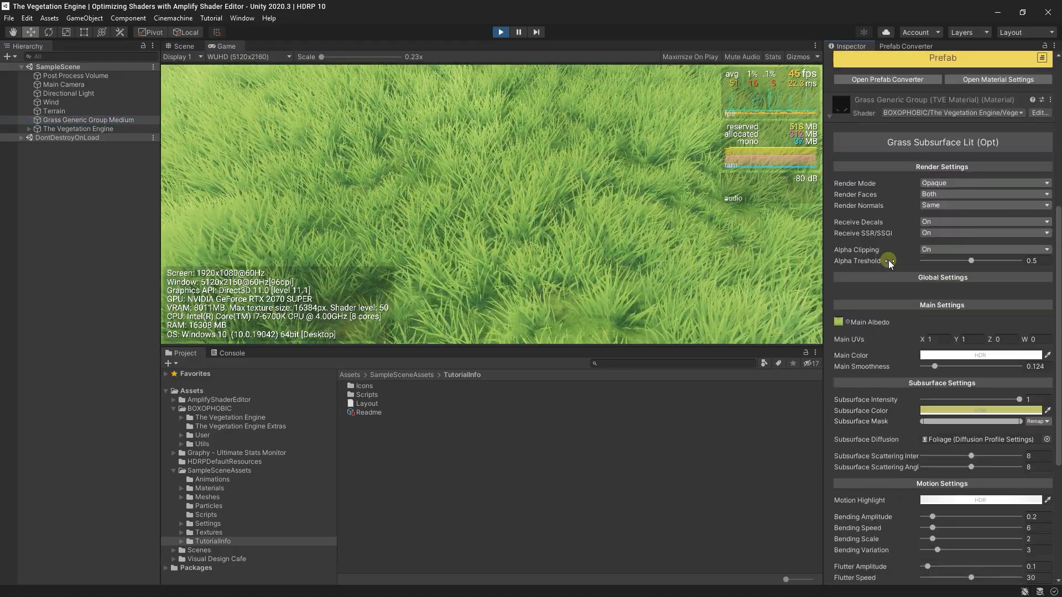
scroll(888, 260, "down", 5)
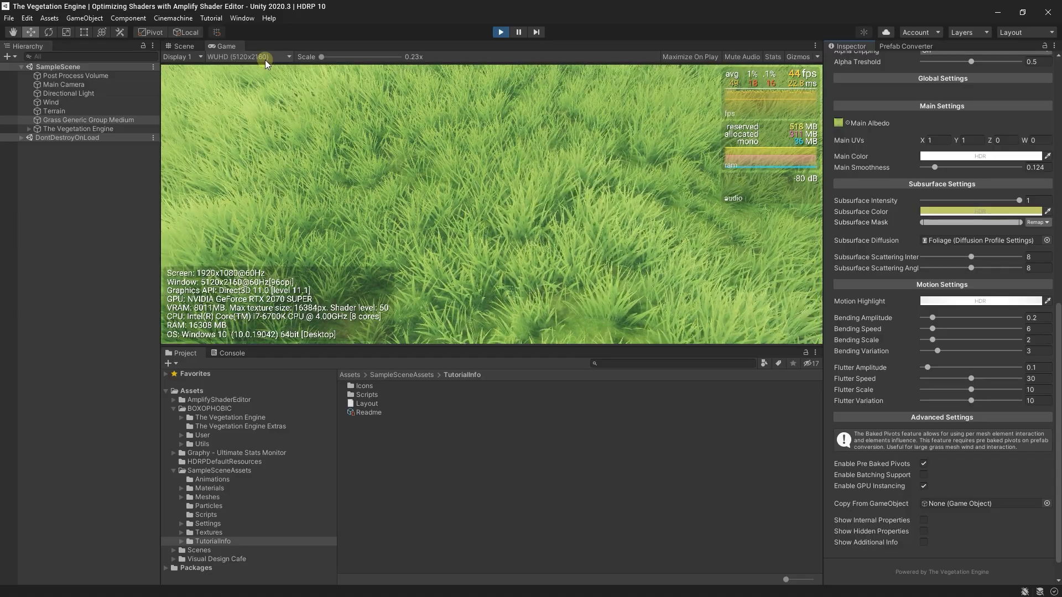
- Set the Game view resolution to Full HD (1920x1080) and make the view taller
left_click(264, 58)
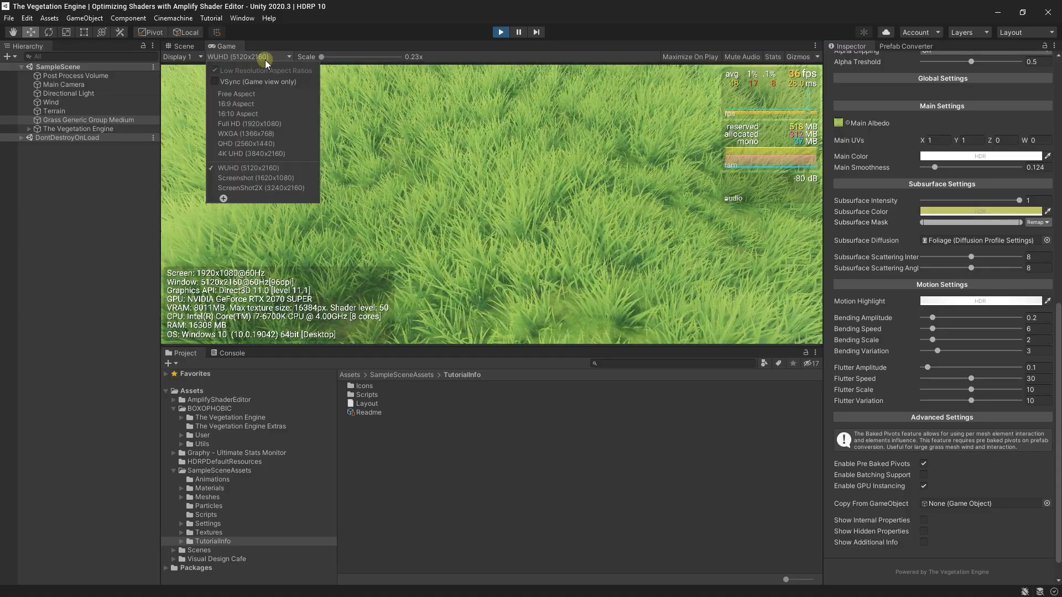
left_click(269, 125)
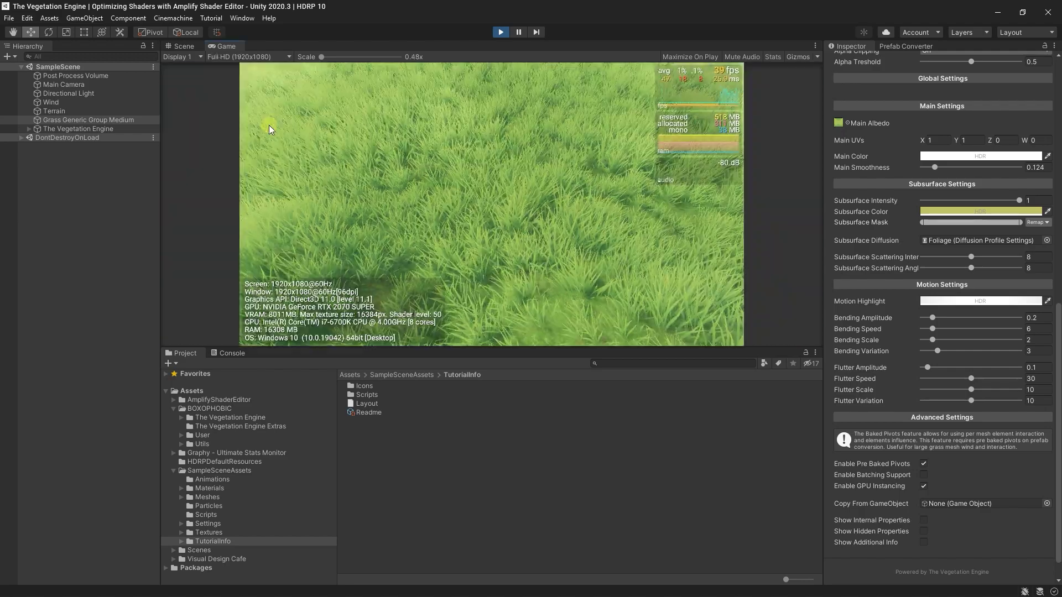
left_click_drag(552, 350, 552, 440)
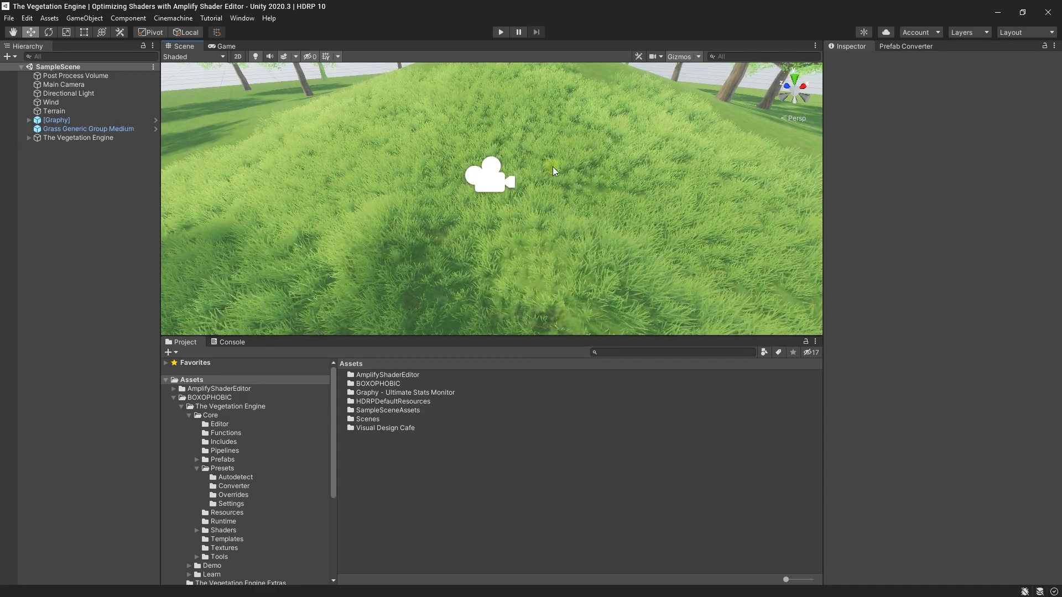
- Look at the Prefab Converter, and inspect the material and shader settings of Grass Generic Group Medium
left_click(902, 46)
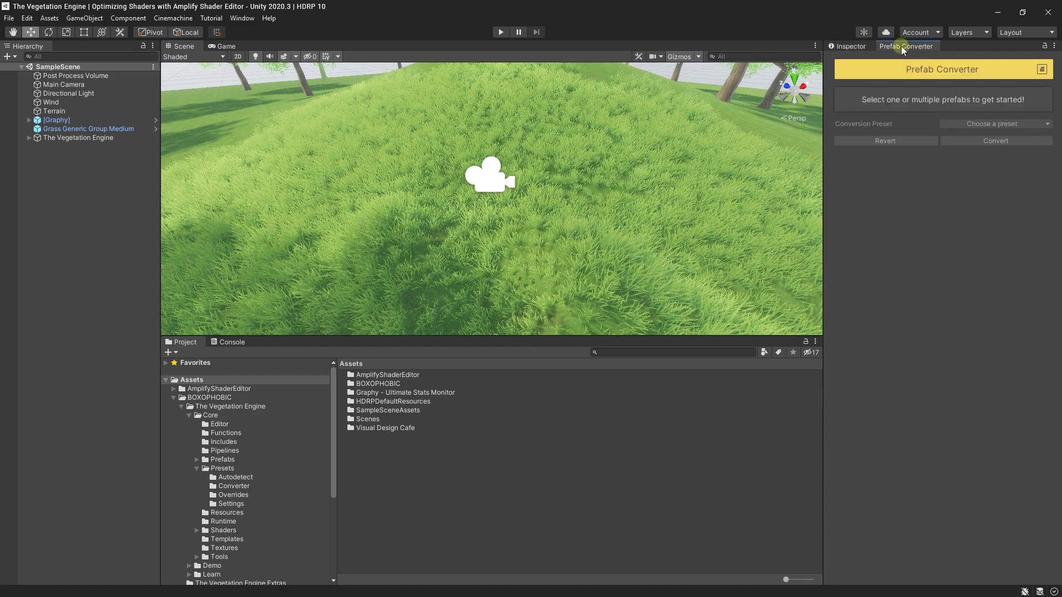
left_click(852, 46)
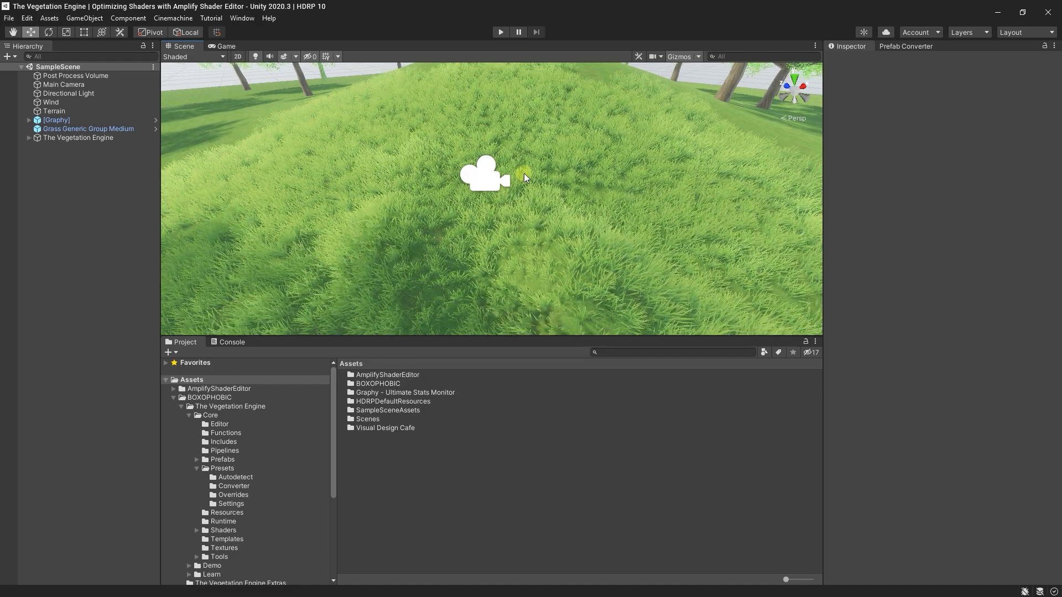
left_click(107, 130)
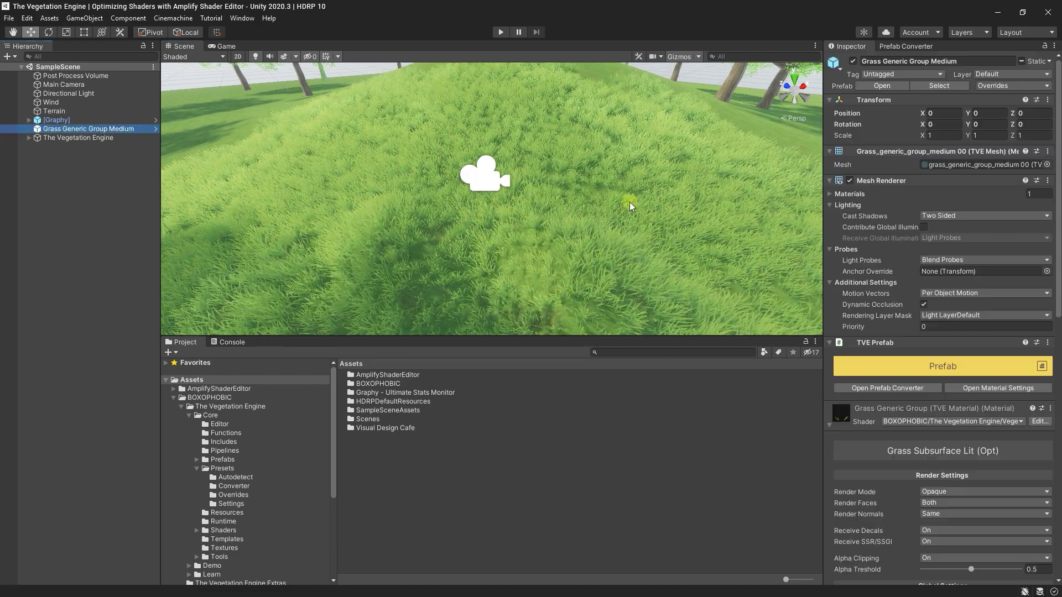
scroll(907, 329, "down", 5)
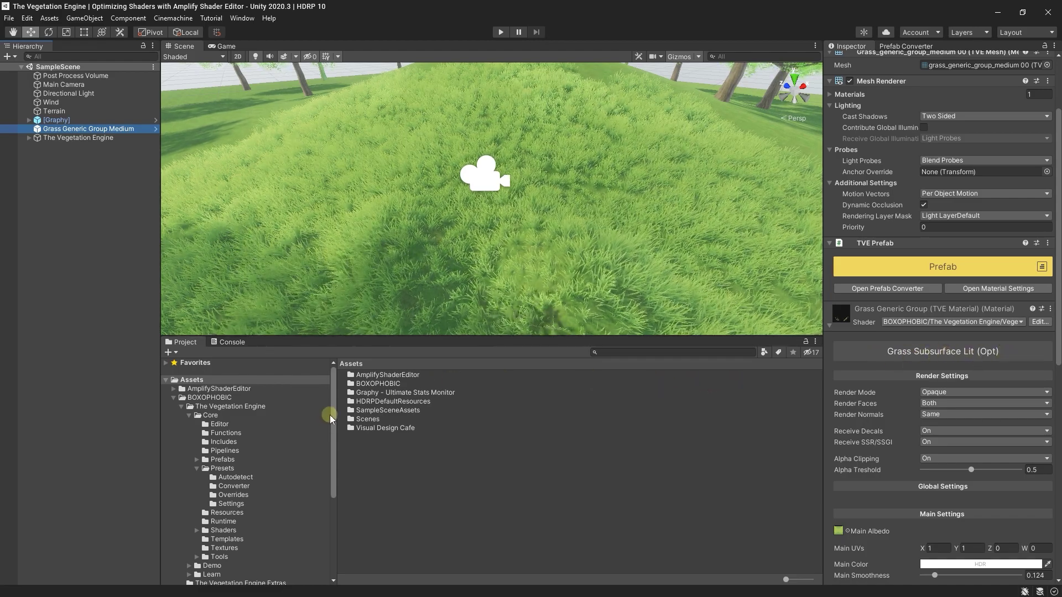
- Duplicate the override preset "Shaders - Output Materials with Subsurface Lit shaders" from Core/Presets/Overrides and move the copy into The Vegetation Engine Extras folder
left_click_drag(334, 420, 312, 449)
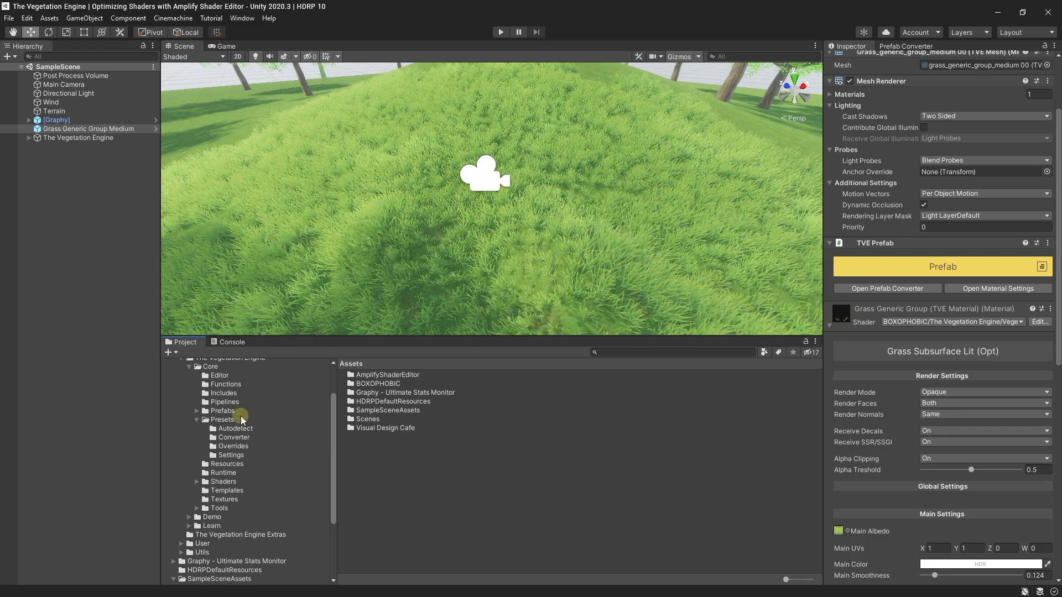
left_click(213, 366)
scroll(242, 423, "up", 2)
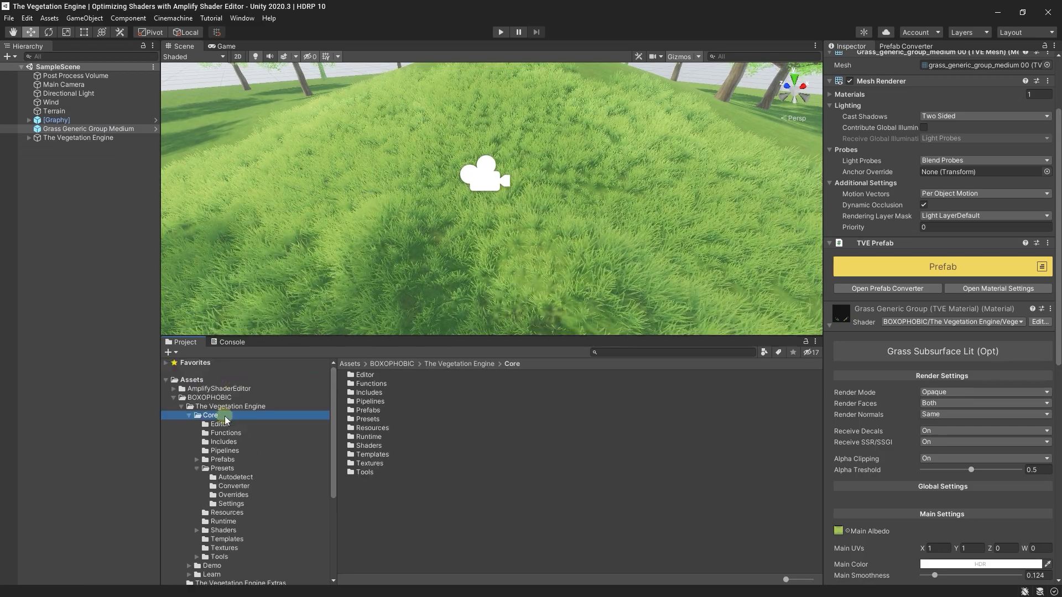
left_click(244, 496)
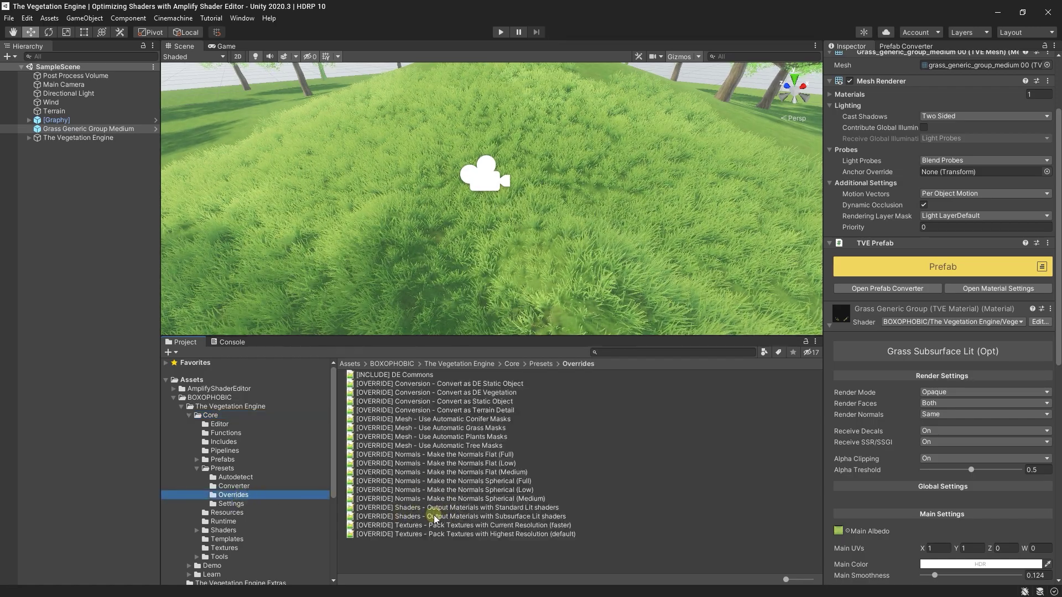
left_click(529, 518)
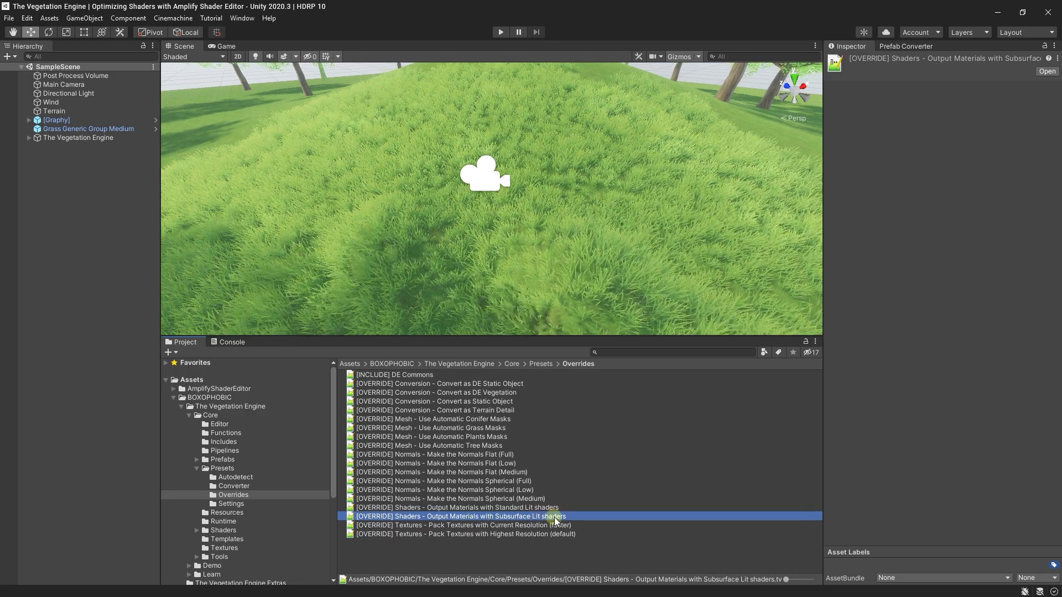
key("ctrl+d")
scroll(293, 463, "down", 5)
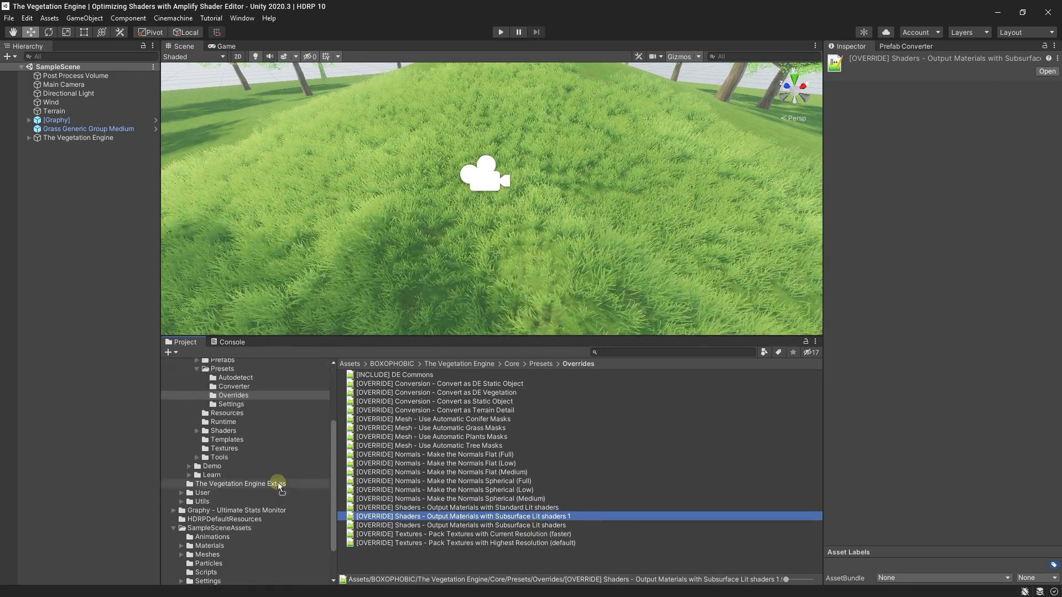
mouse_move(278, 483)
left_mouse_down()
mouse_move(287, 484)
mouse_move(271, 485)
left_mouse_up()
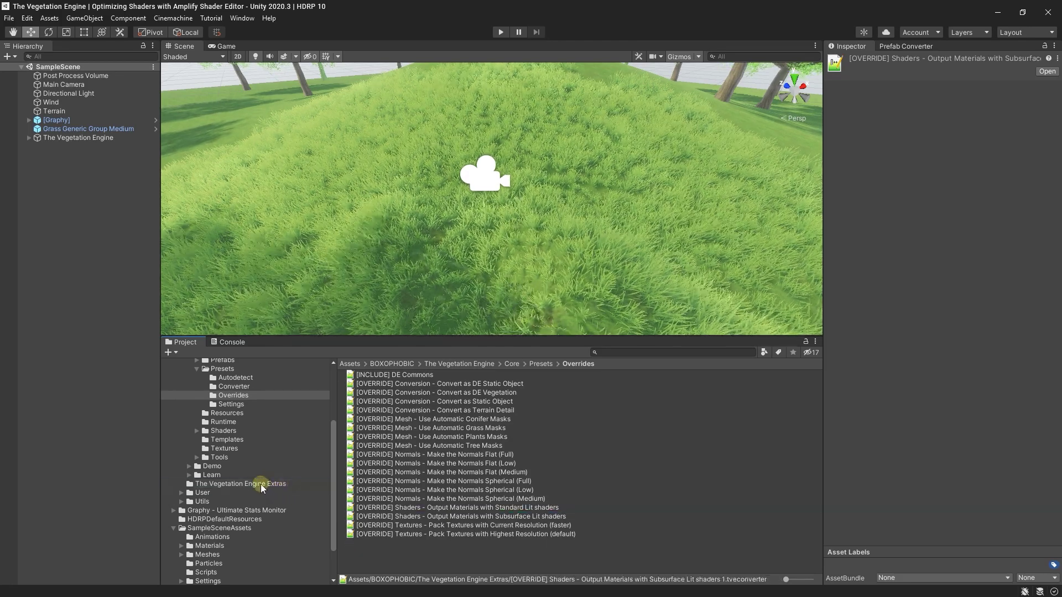
- Rename the copied preset in The Vegetation Engine Extras to "[OVERRIDE] Shaders - Output Materials with Subsurface Lit (Opt) shaders"
left_click(261, 484)
left_click(559, 375)
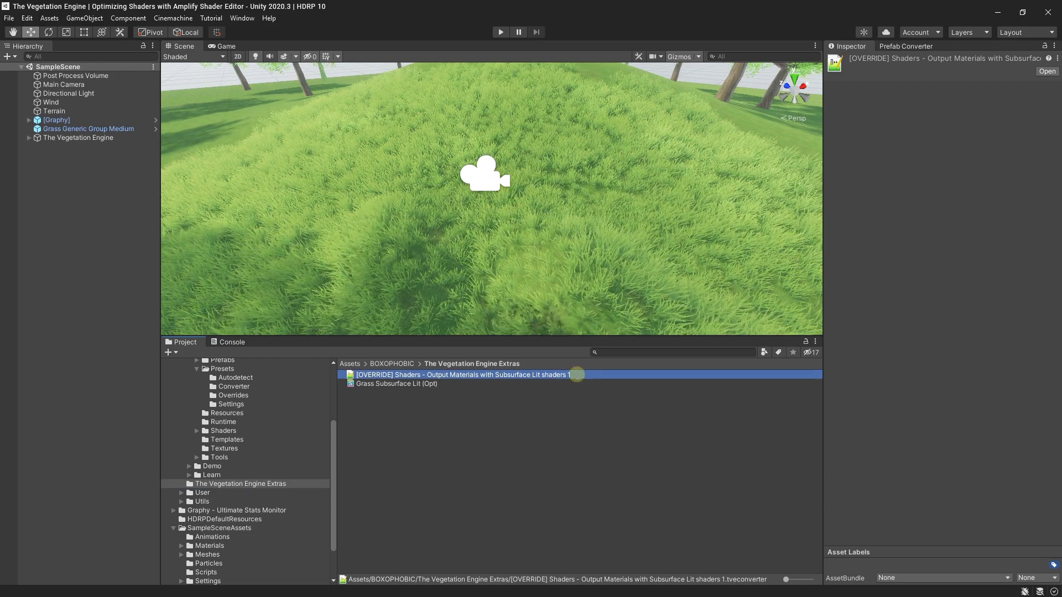
left_click(565, 374)
key("BackSpace")
key("BackSpace")
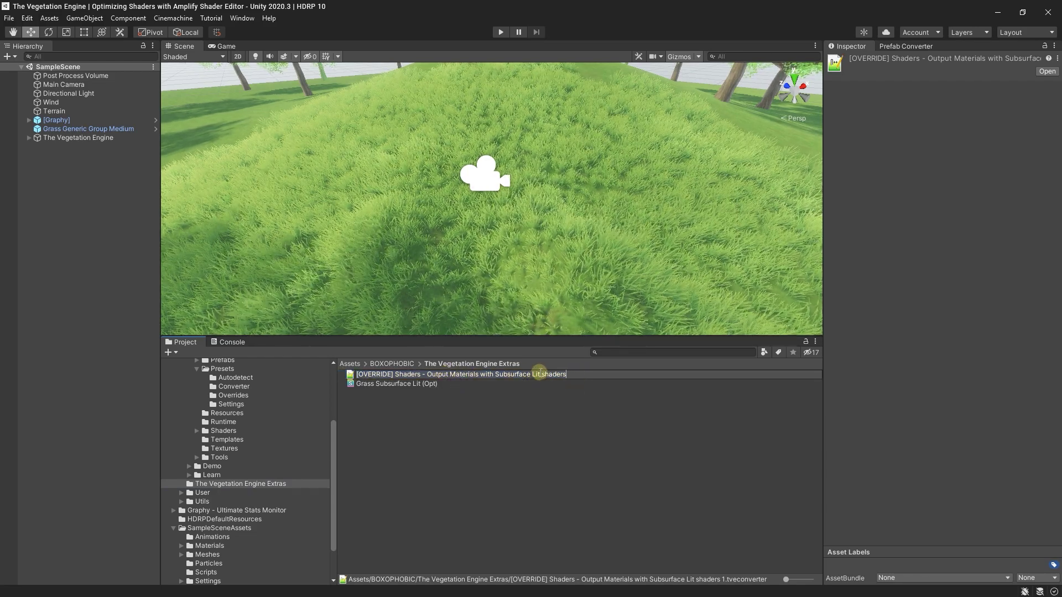
type("()")
key("Left")
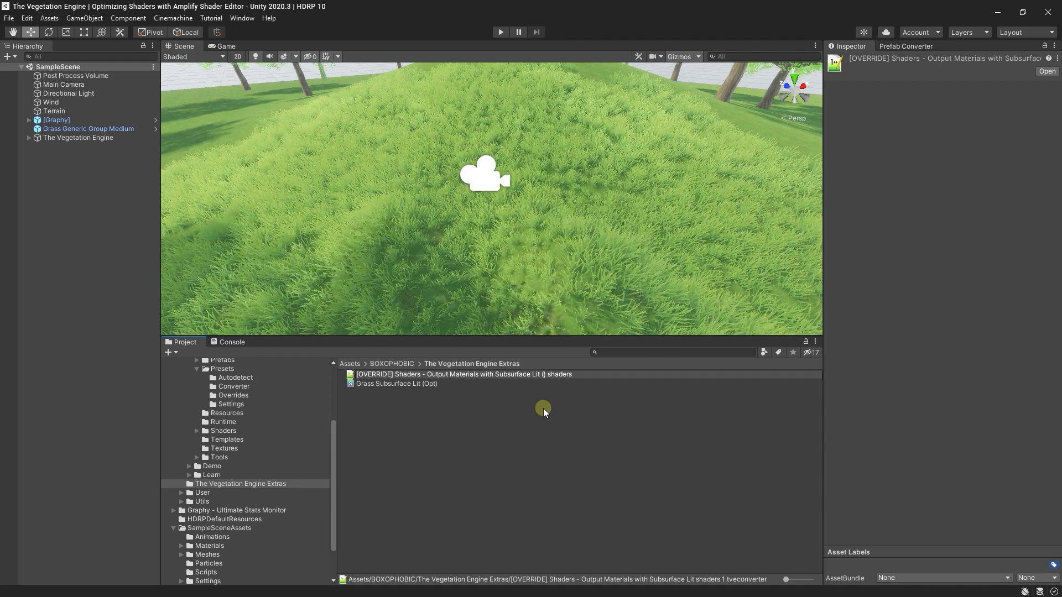
type("Opt")
key("Return")
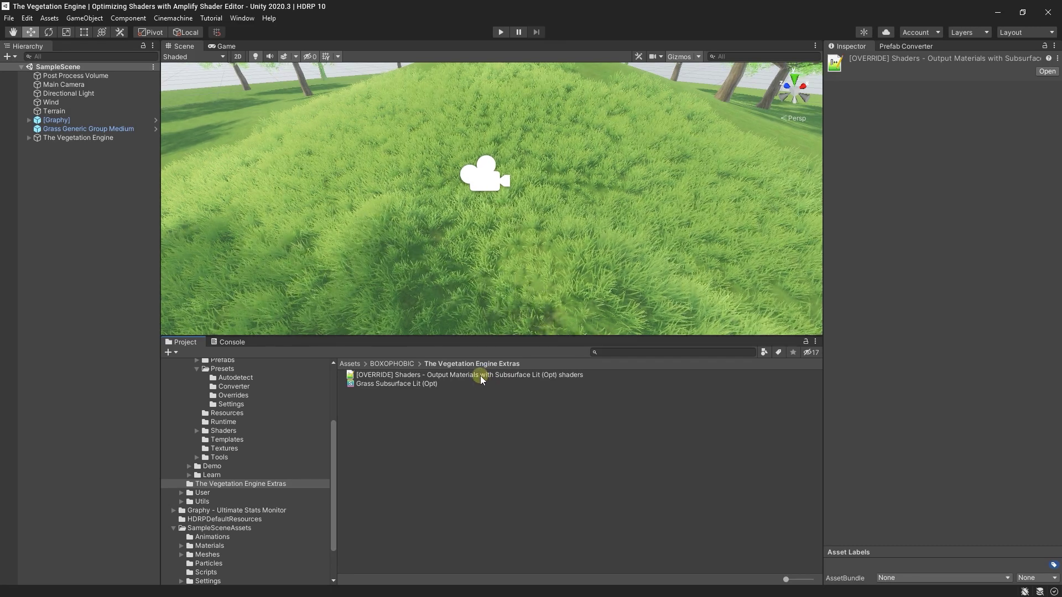
- Open the (Opt) override preset in Notepad++, append "(Opt)" to the SHADER_DEFAULT_GRASS shader path, then save and close the file
double_click(481, 377)
left_click_drag(586, 117, 556, 127)
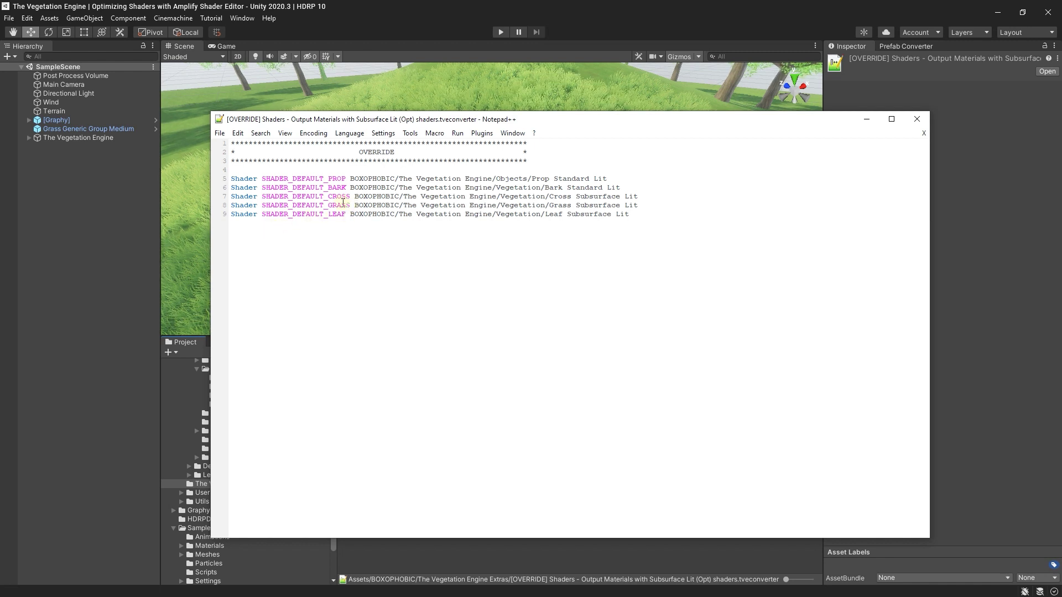
double_click(343, 205)
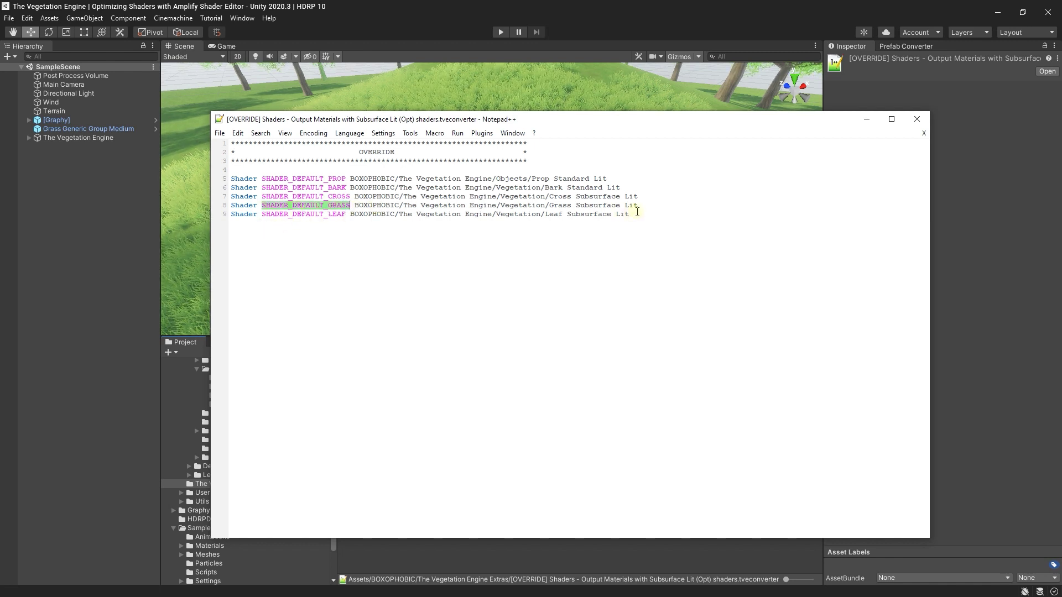
left_click_drag(638, 208, 359, 207)
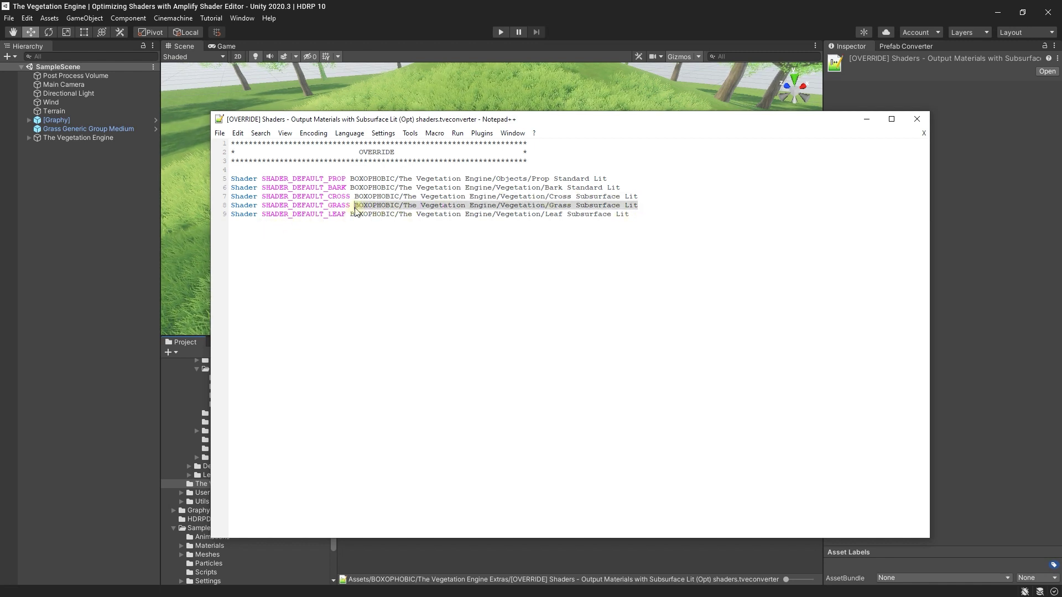
left_click(640, 206)
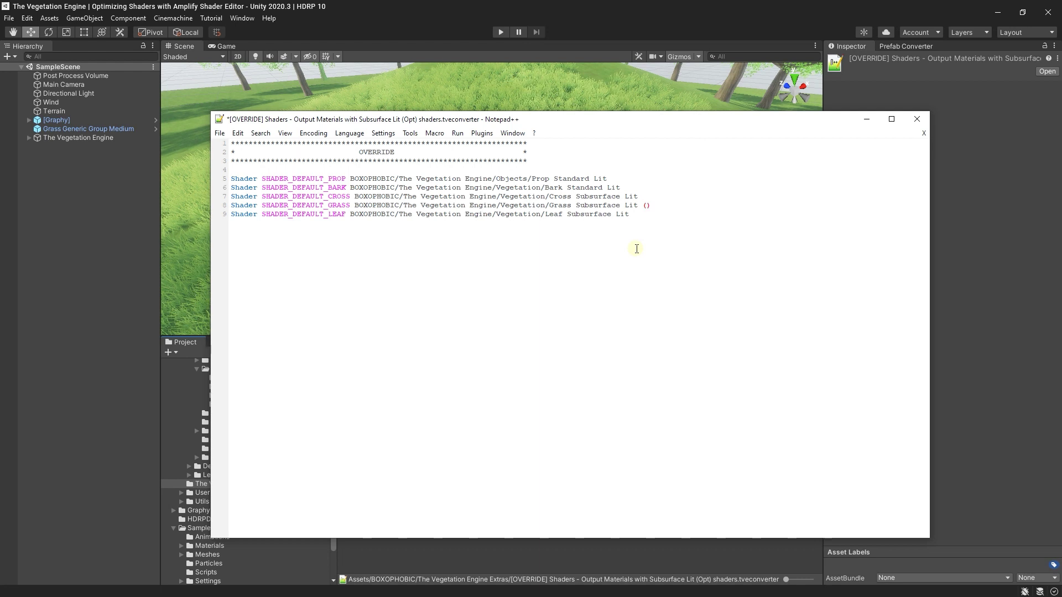
left_click(637, 249)
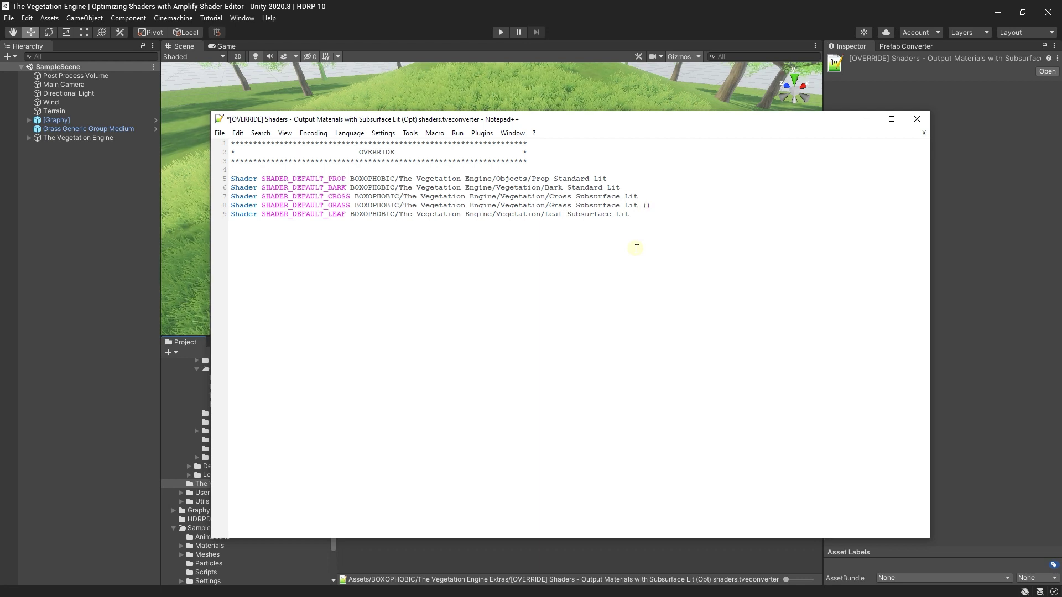
left_click(648, 206)
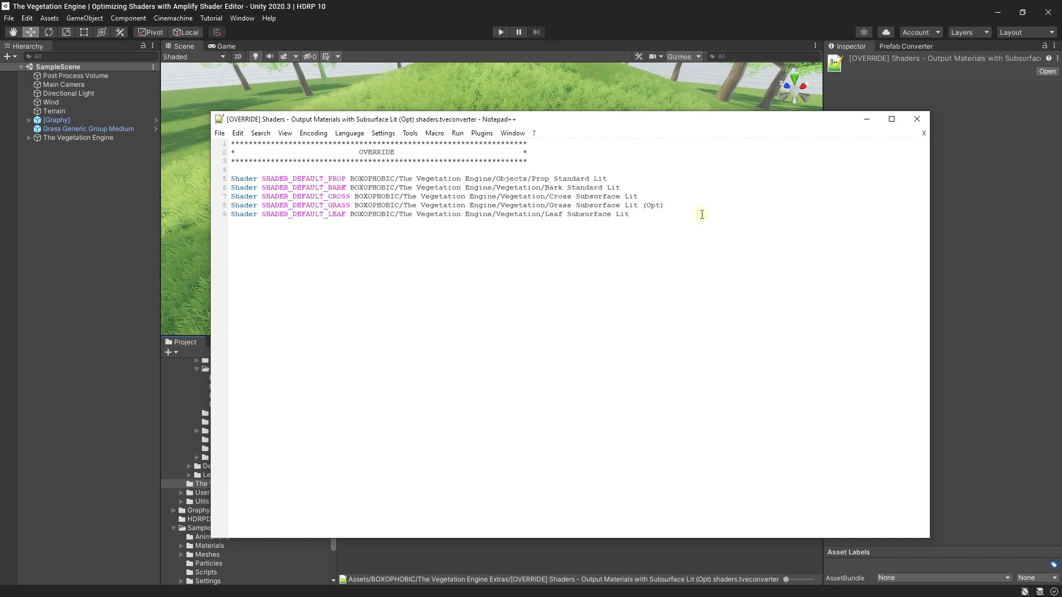
left_click(915, 123)
- Revert the Grass Generic Group Medium prefab to its original state with the Prefab Converter
left_click(424, 206)
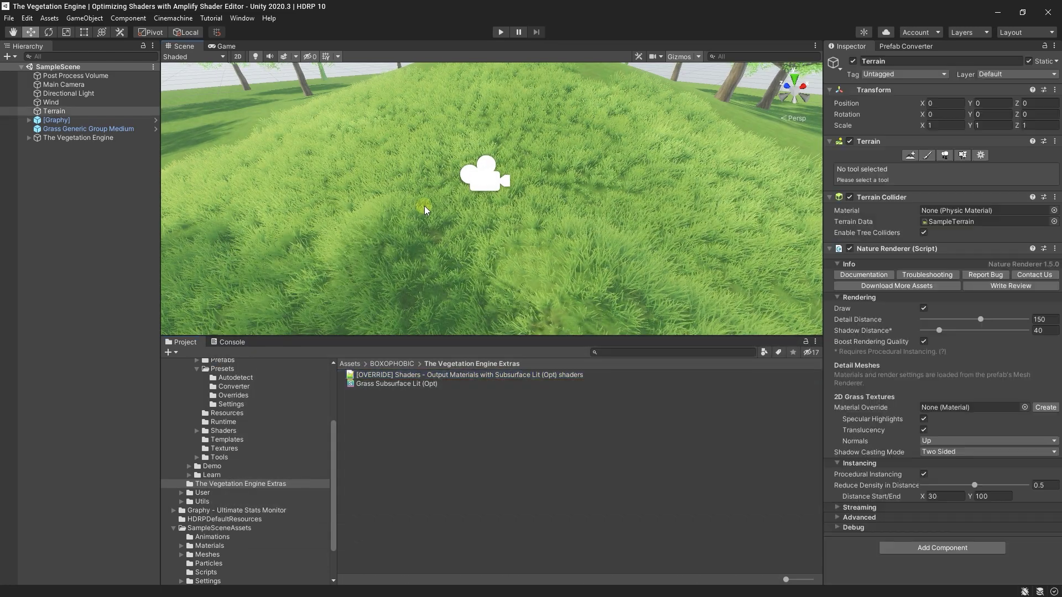
left_click(905, 46)
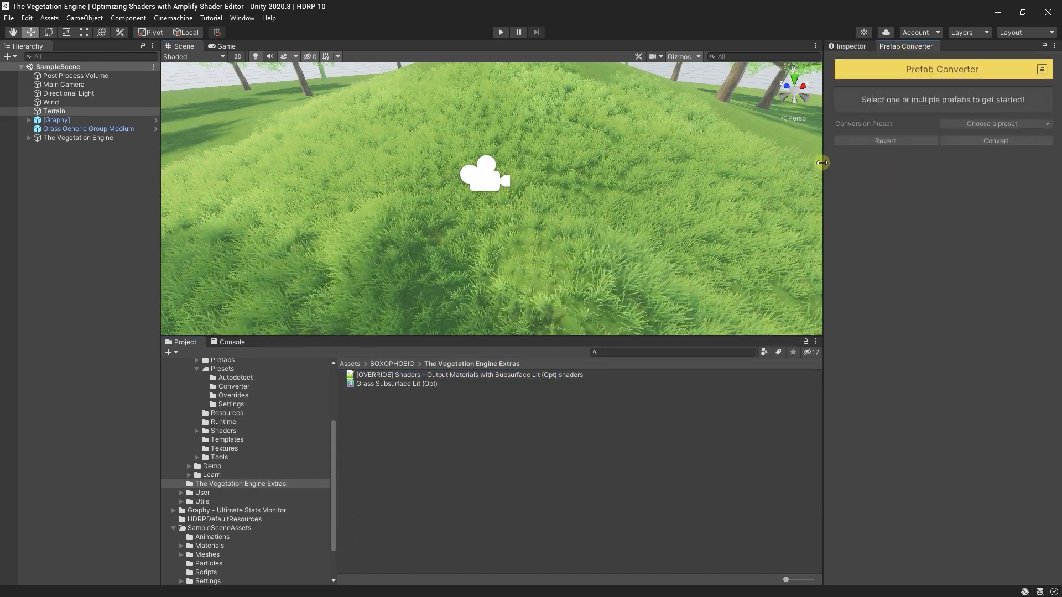
left_click_drag(823, 160, 774, 159)
left_click(105, 128)
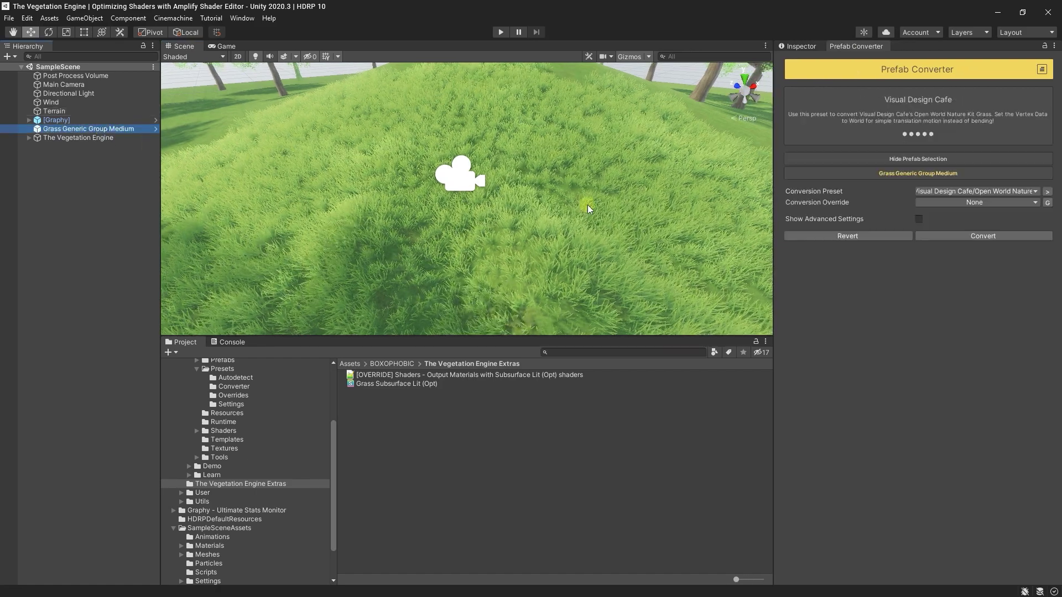
left_click(832, 237)
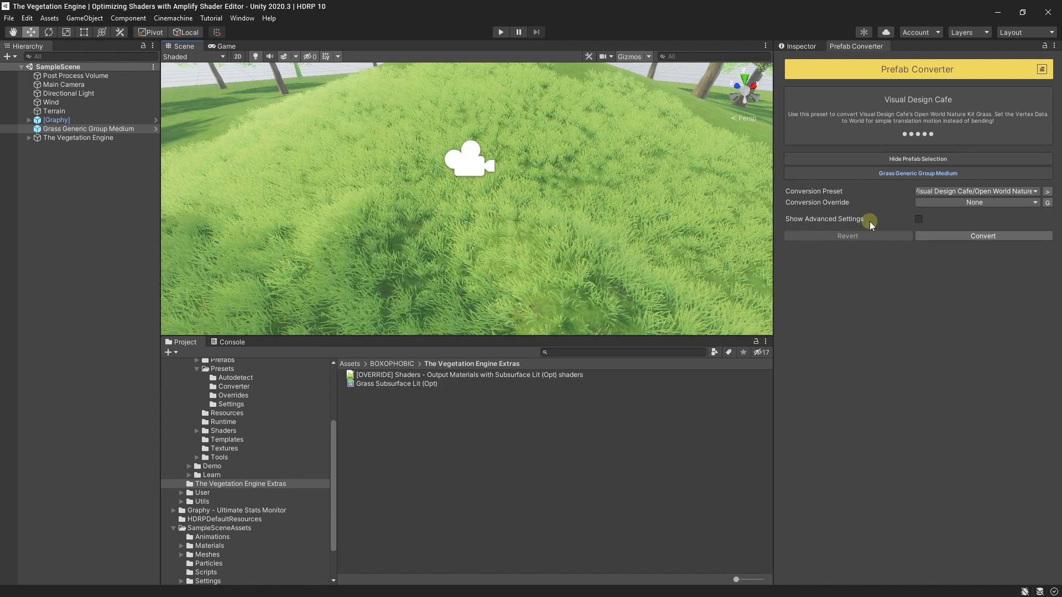
- Check the Shaders options for the conversion override, then close and reopen the Prefab Converter to reload its presets
left_click_drag(774, 195, 645, 195)
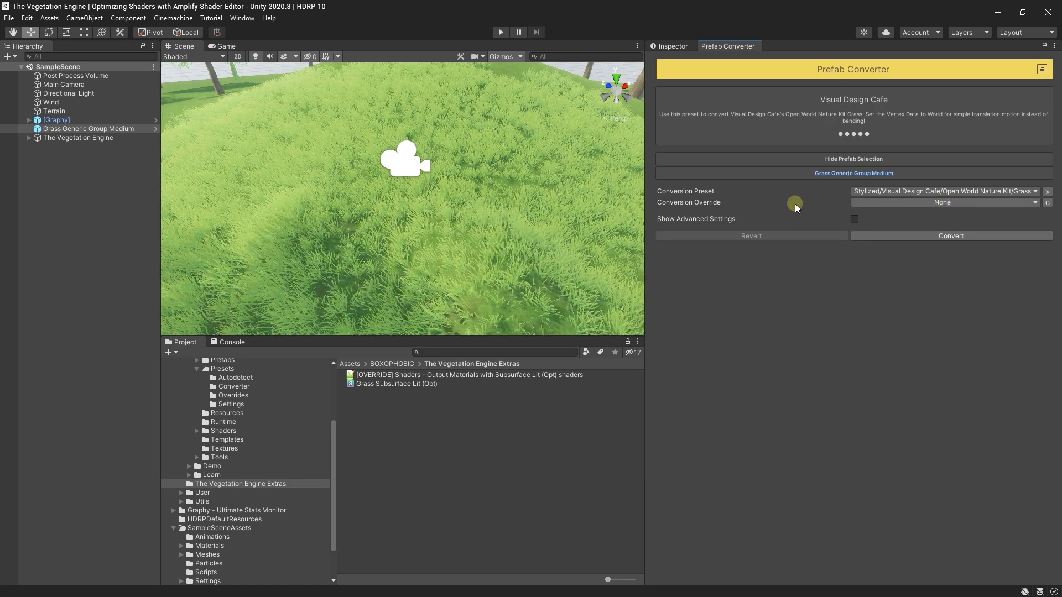
left_click(889, 202)
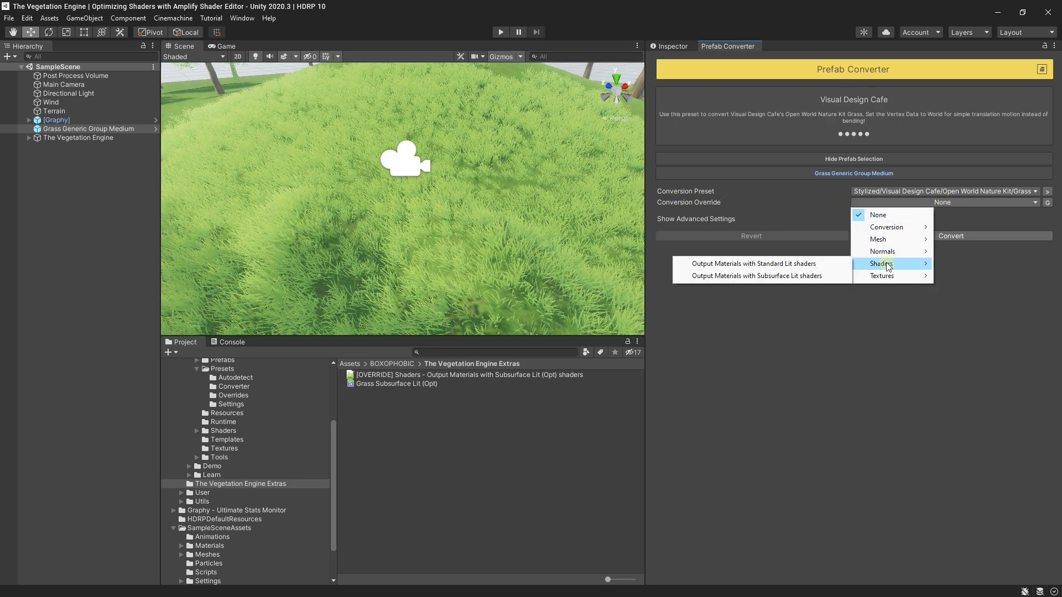
key("Escape")
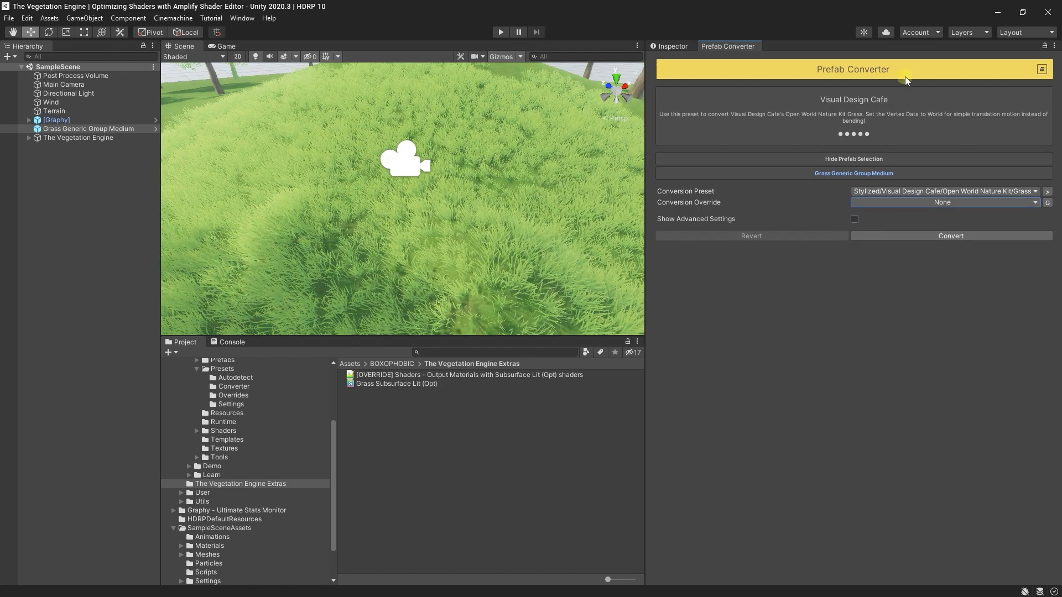
right_click(751, 45)
left_click(739, 76)
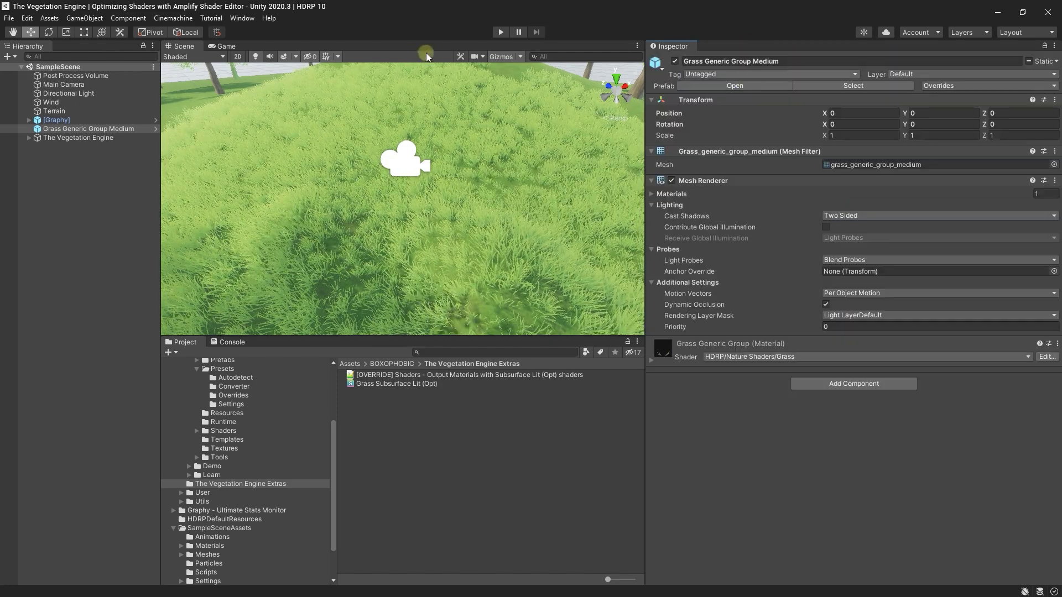
left_click(422, 145)
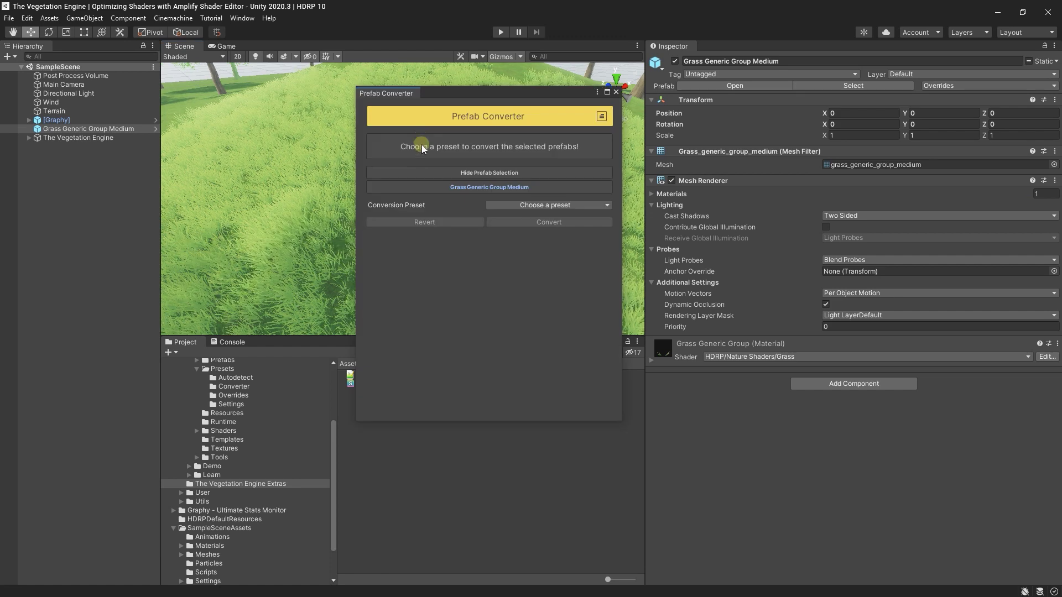
- Choose the Stylized Visual Design Cafe Open World Nature Kit Grass conversion preset and the Output Materials with Subsurface Lit (Opt) shaders override
left_click(522, 205)
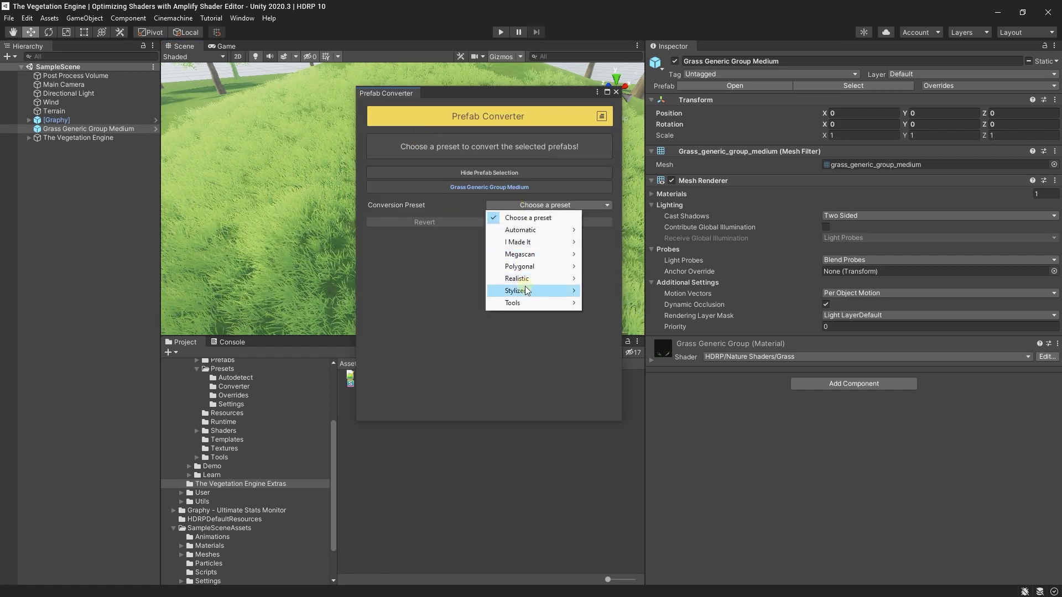
mouse_move(526, 291)
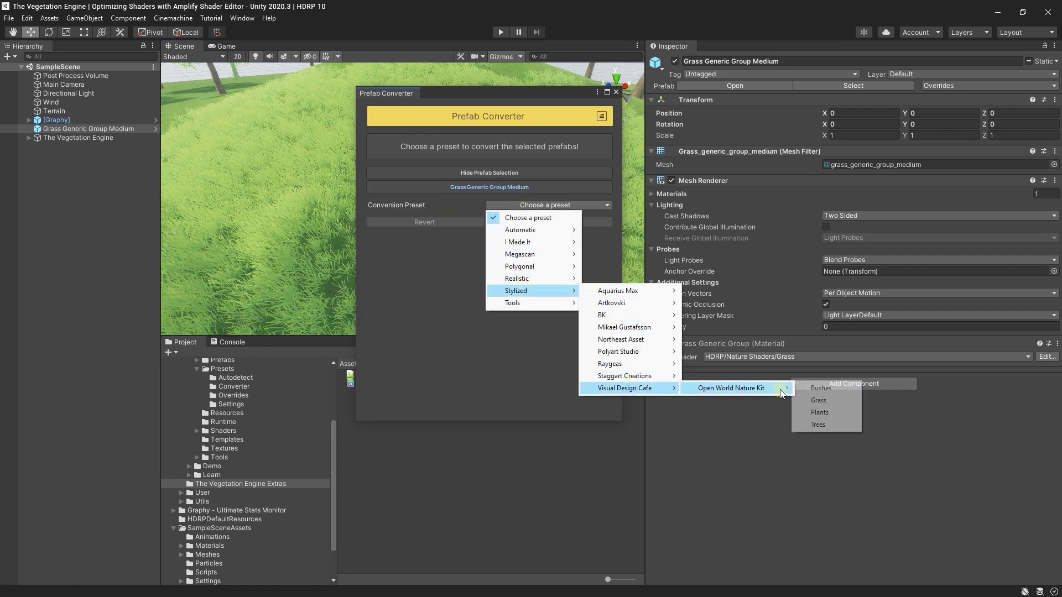
left_click(819, 400)
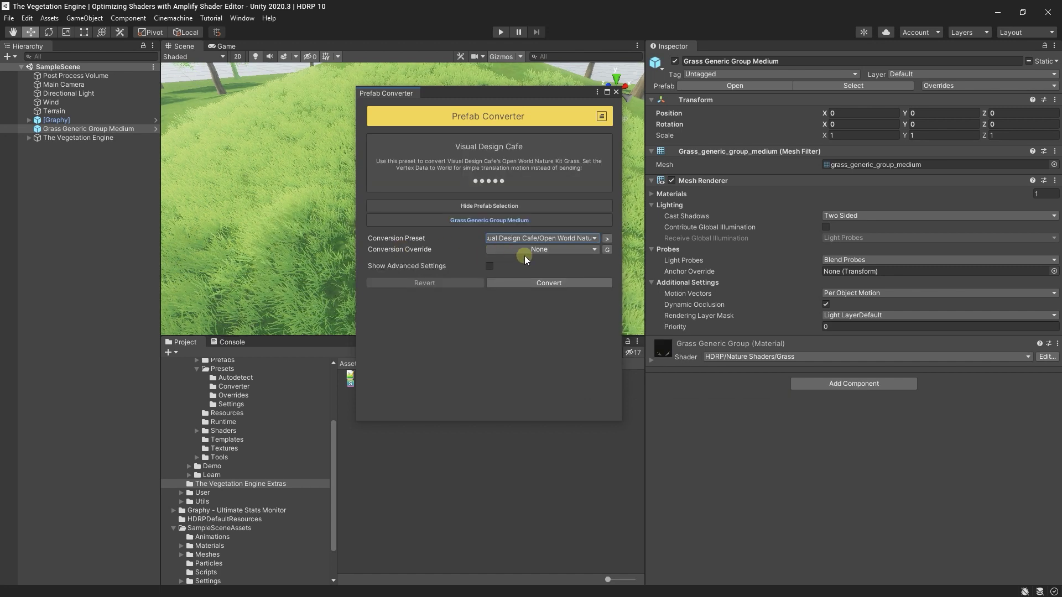
left_click(527, 250)
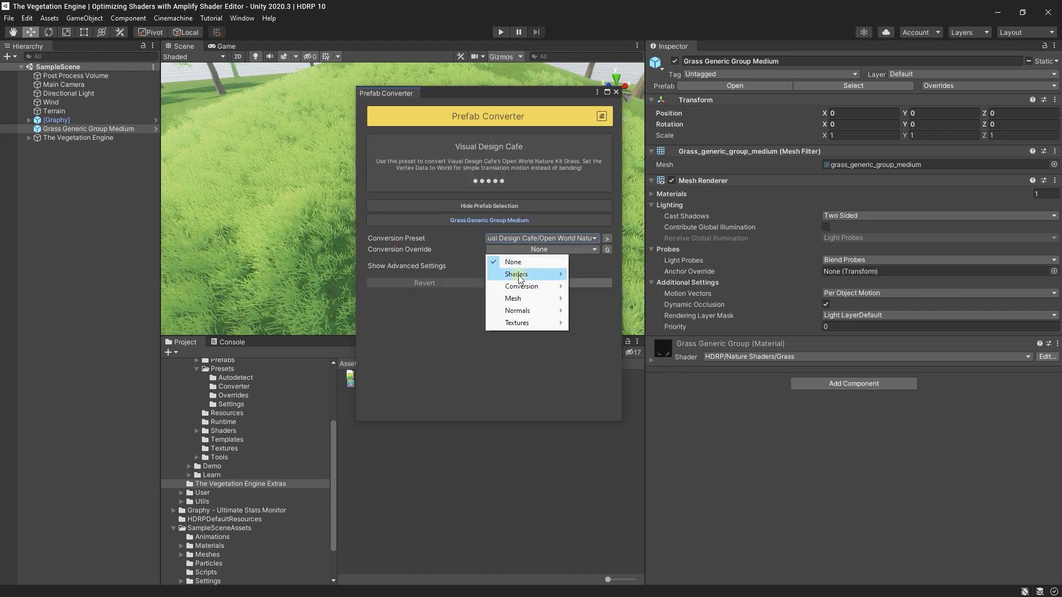
mouse_move(520, 278)
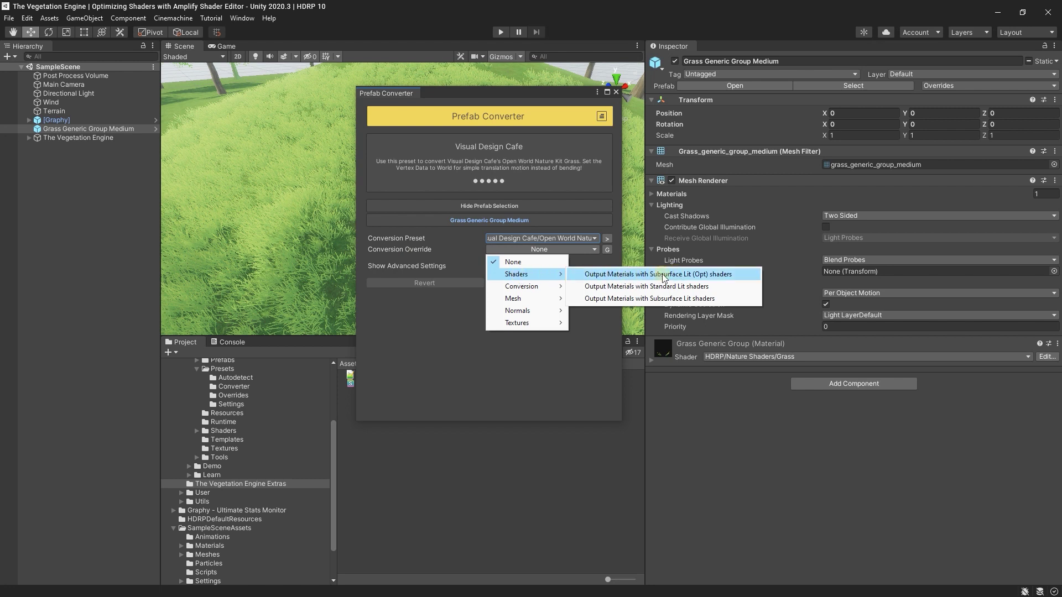
left_click(704, 278)
left_click_drag(548, 98, 722, 92)
left_click_drag(799, 211, 841, 211)
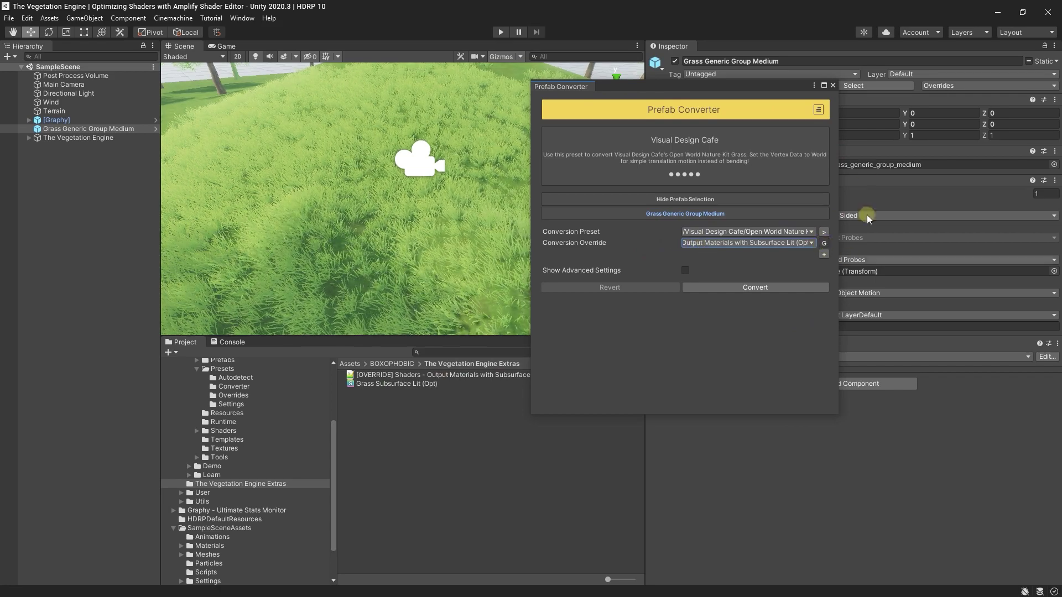
- Reopen the Prefab Converter and convert the grass prefab using the Stylized Open World Nature Kit Grass preset with the Subsurface Lit (Opt) override
left_click(833, 86)
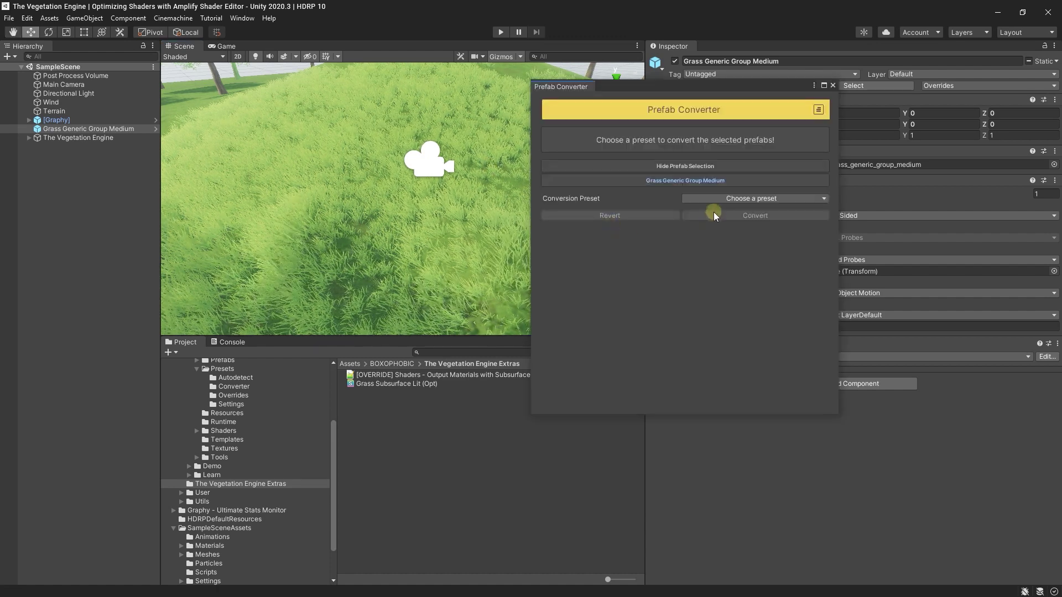
left_click(719, 199)
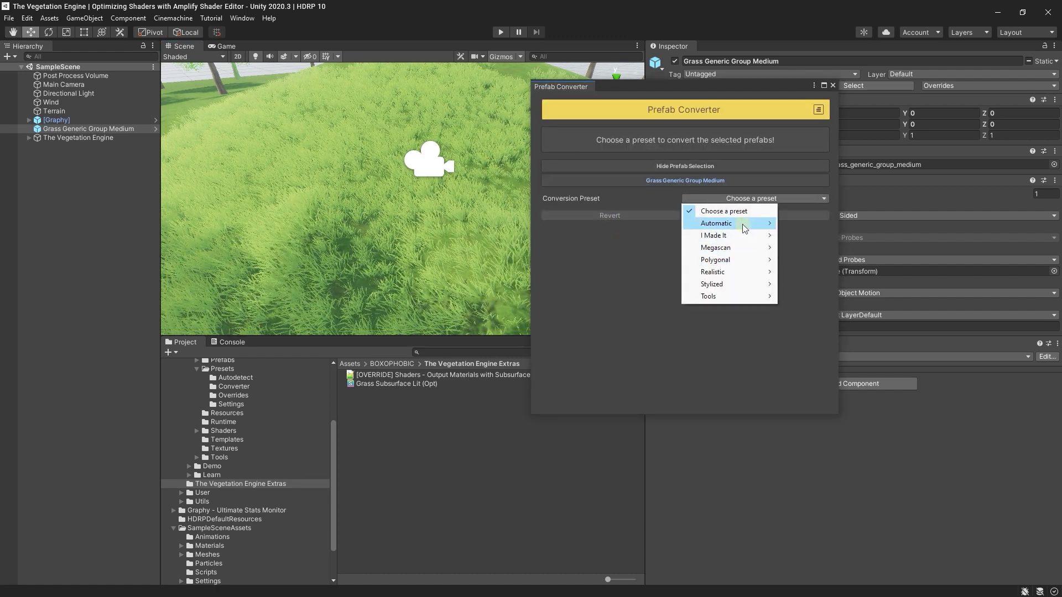
mouse_move(732, 292)
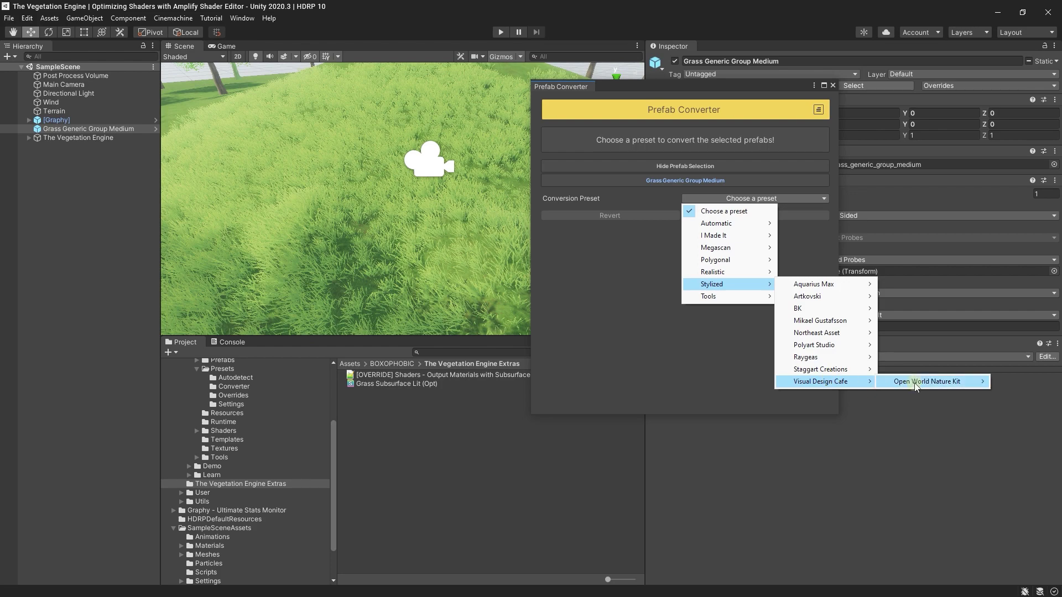
mouse_move(918, 381)
left_click(1012, 396)
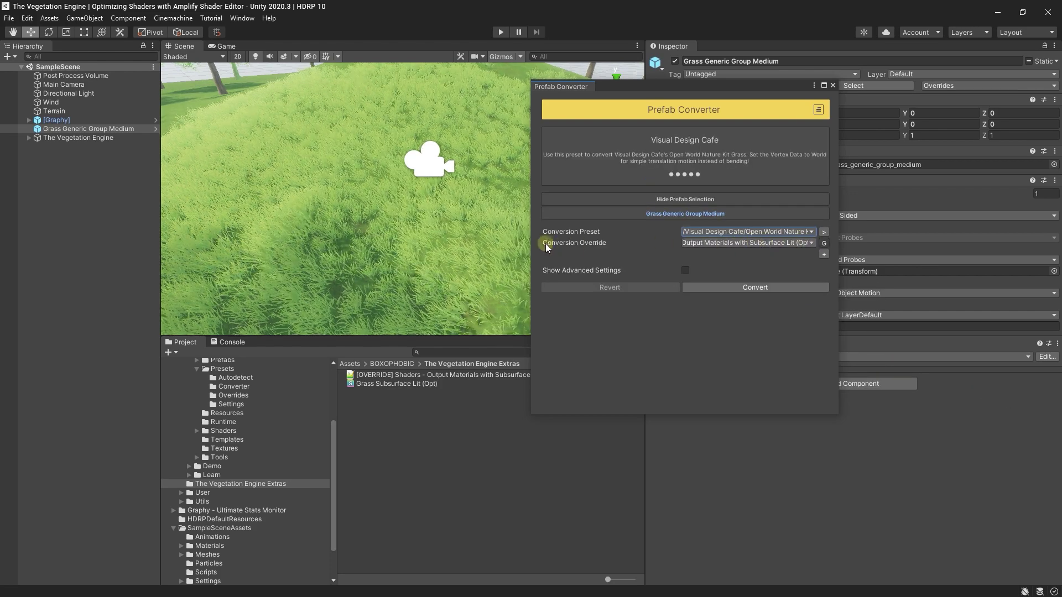
left_click_drag(531, 247, 486, 248)
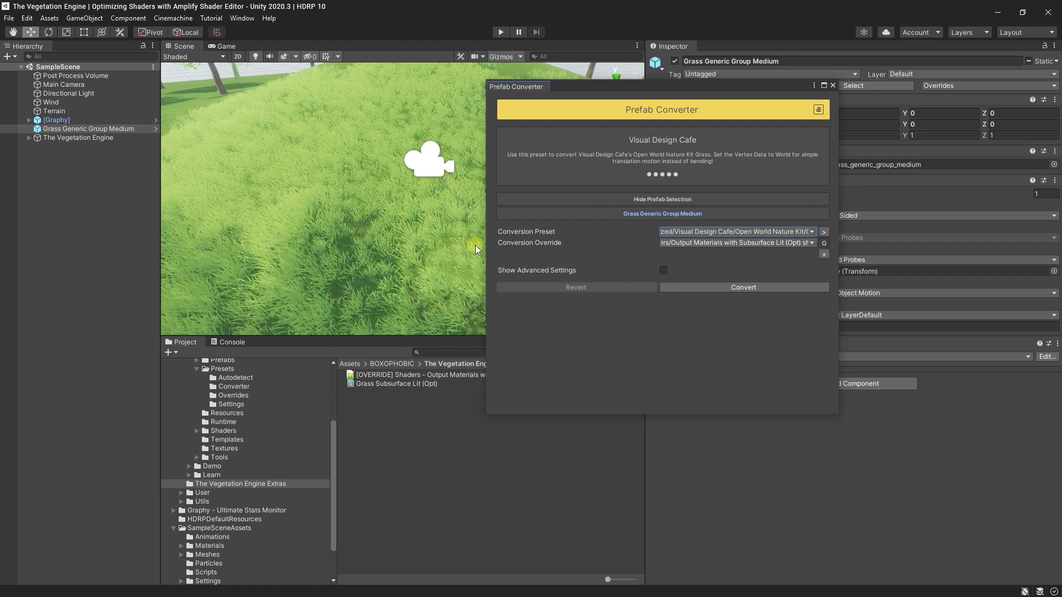
left_click(734, 292)
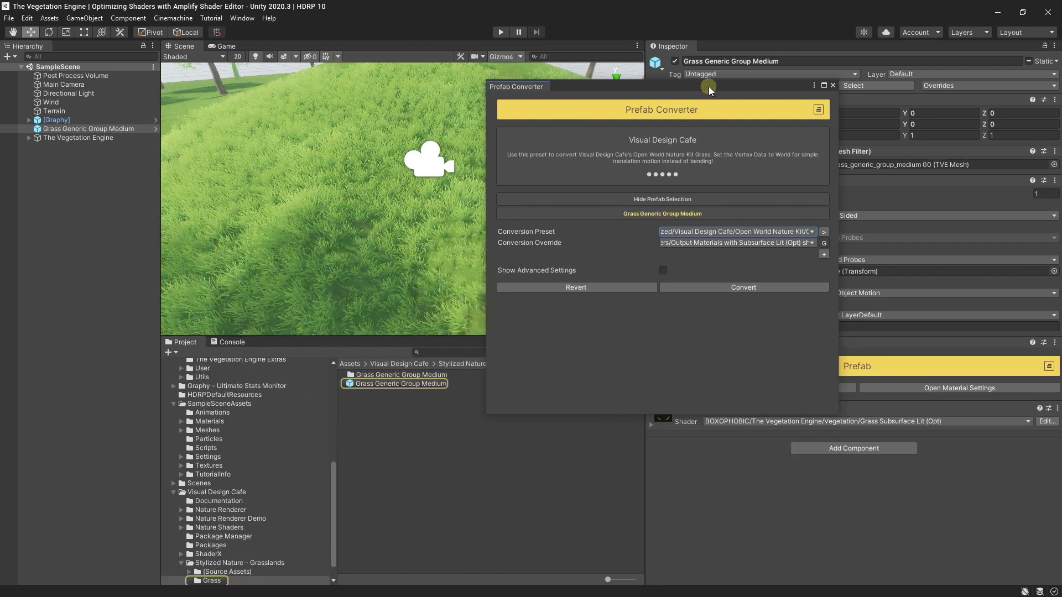
left_click_drag(710, 89, 467, 85)
scroll(744, 375, "down", 8)
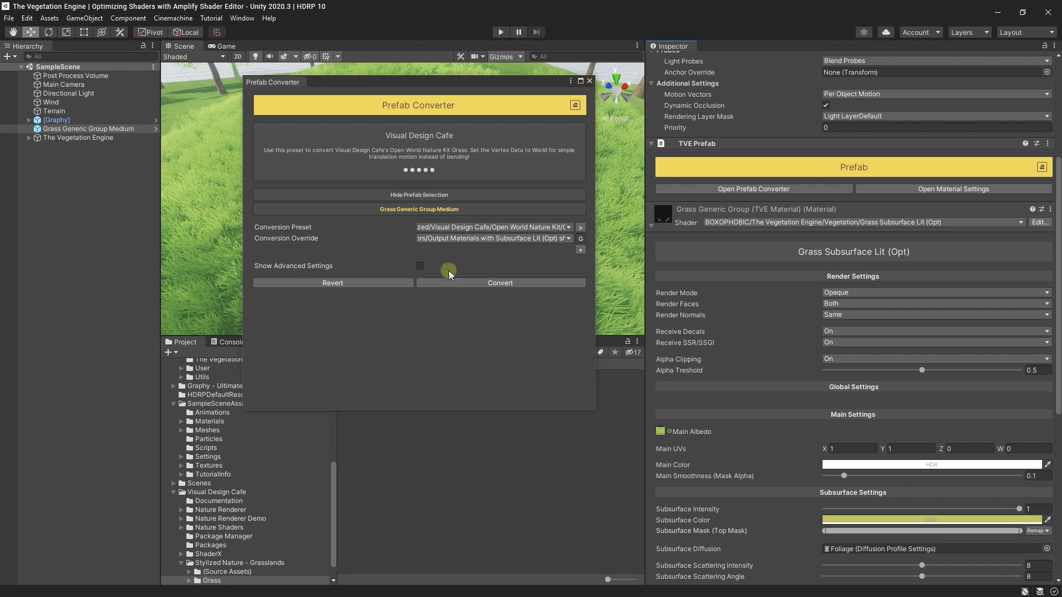
- Set the conversion override to None, convert Grass Generic Group Medium again, and close the Prefab Converter
left_click(567, 238)
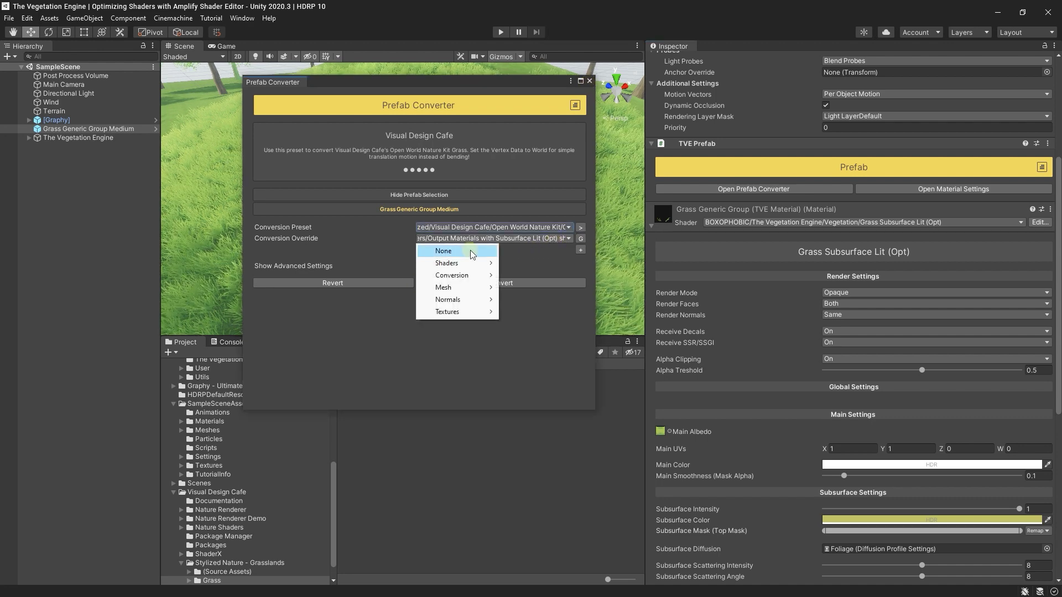
left_click(515, 271)
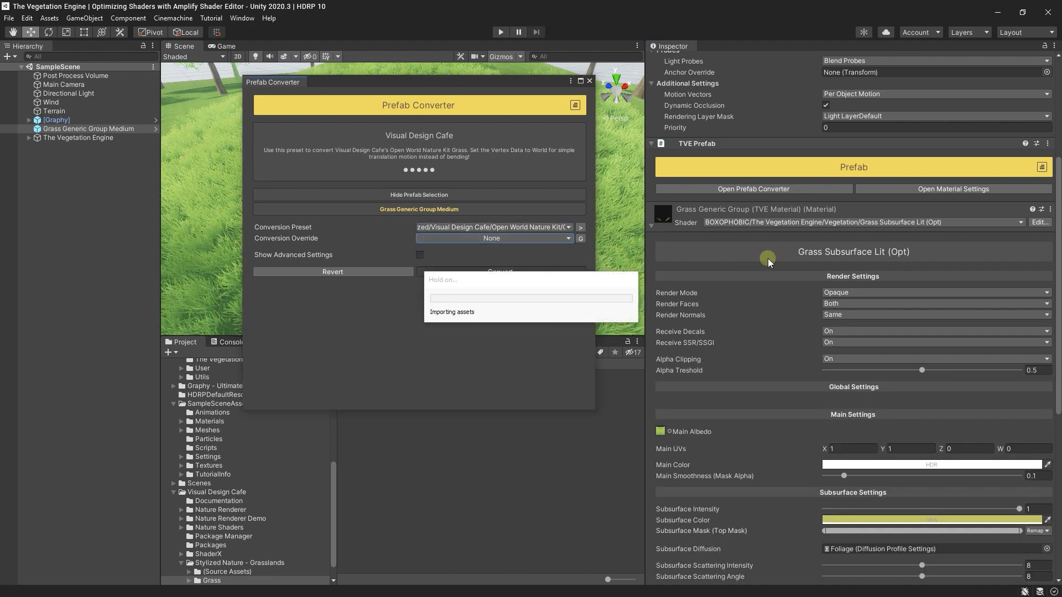
scroll(819, 221, "down", 5)
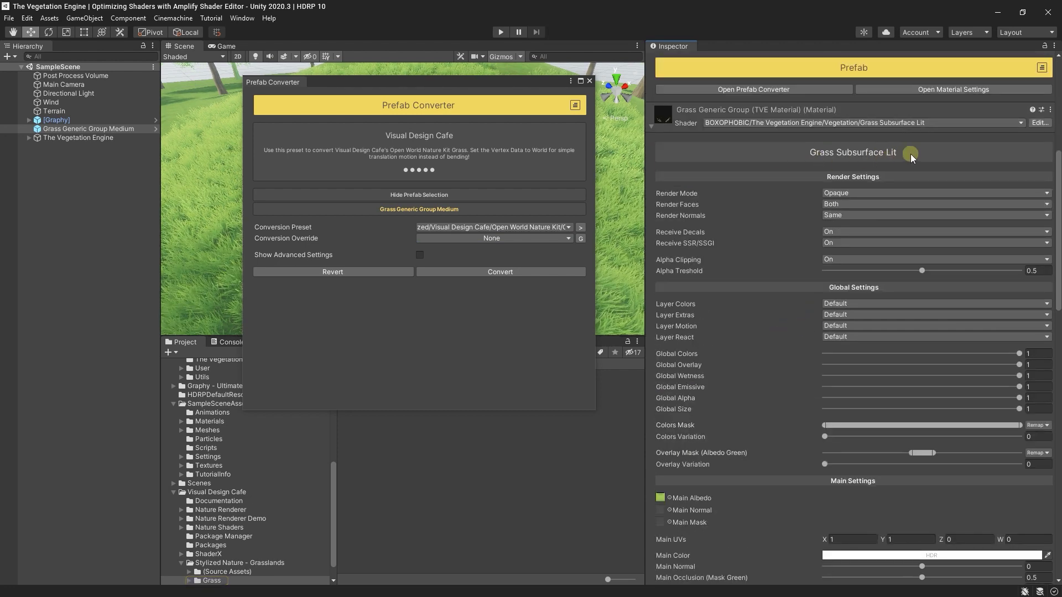
left_click(592, 82)
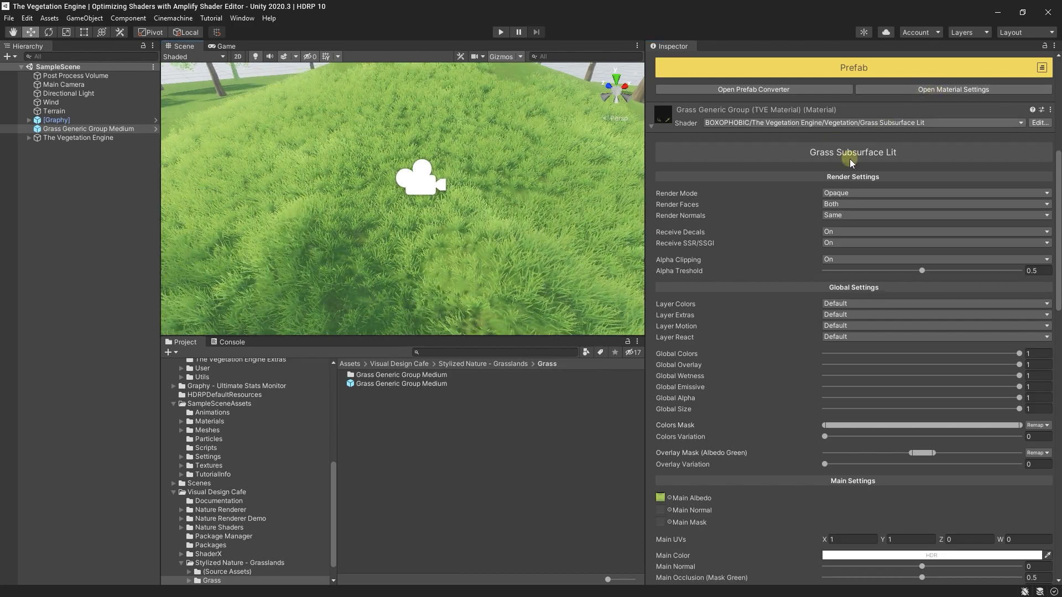
- Open the Material Settings for the grass material, check which Shaders presets are offered, and close the window
scroll(852, 161, "up", 4)
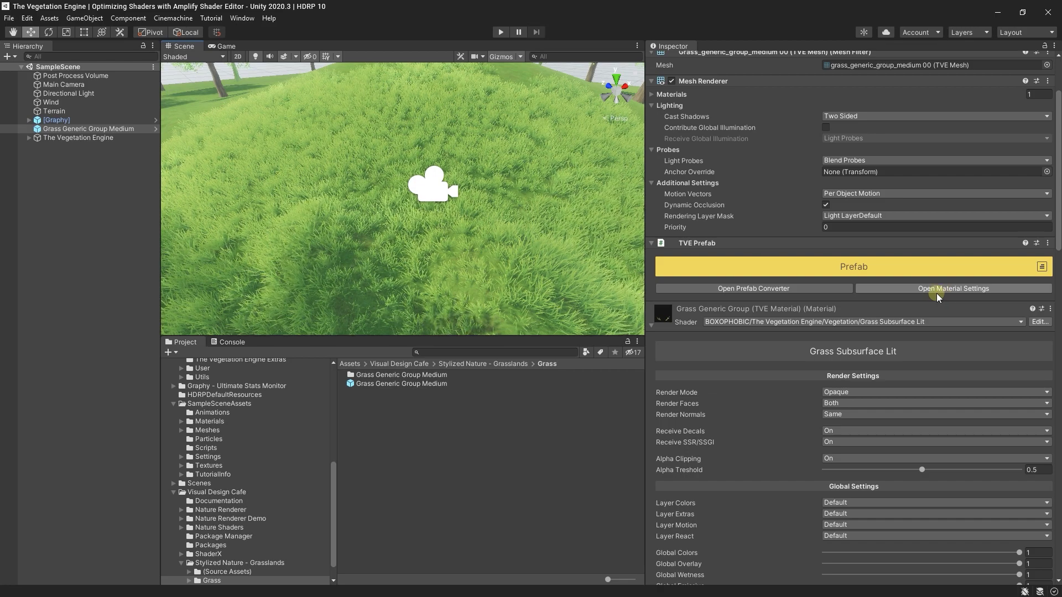
left_click(939, 297)
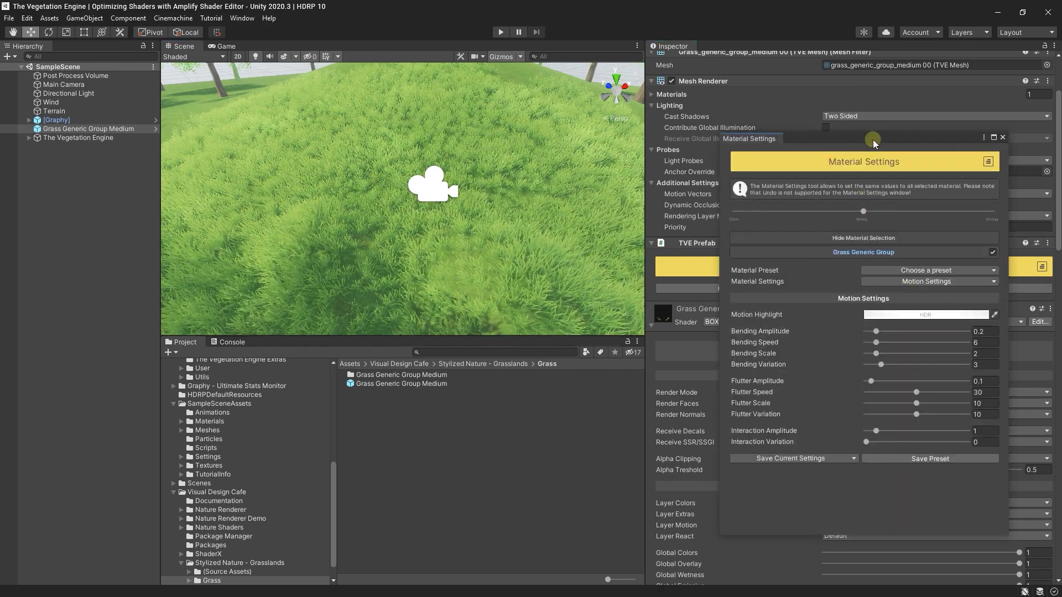
left_click_drag(874, 142, 596, 130)
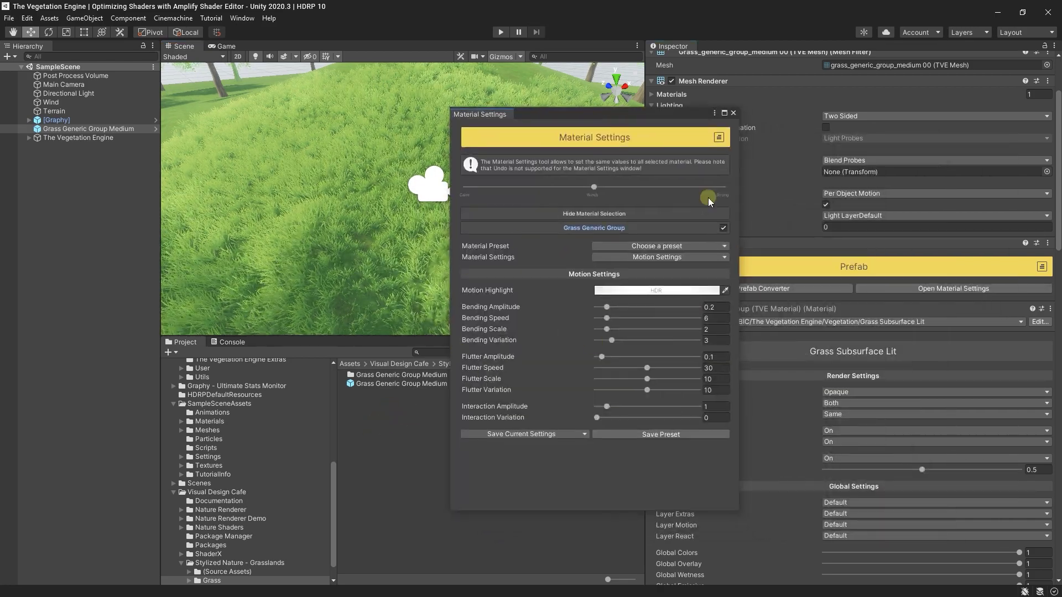
left_click(632, 245)
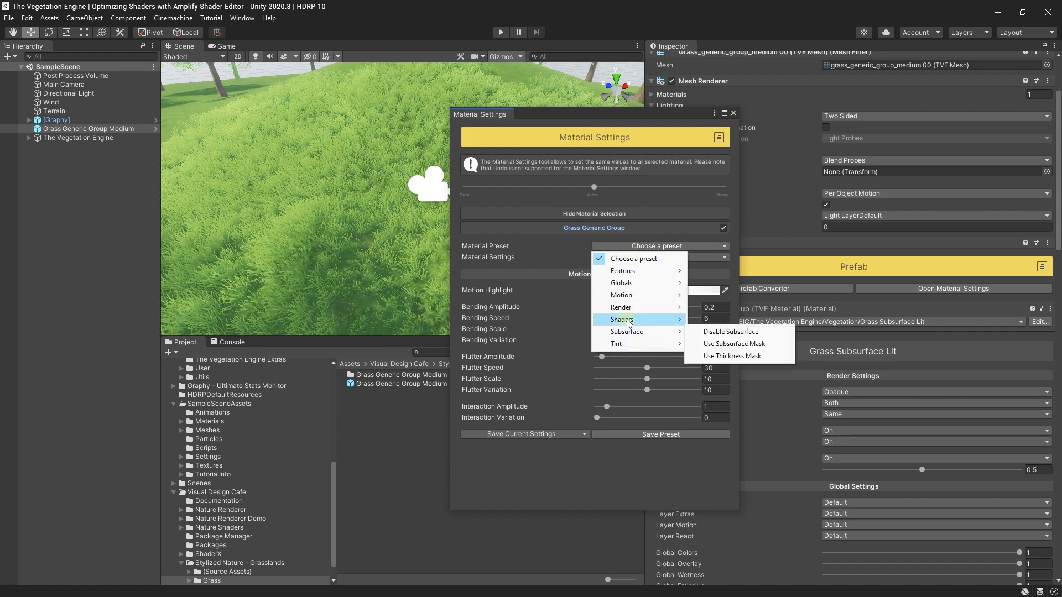
mouse_move(630, 322)
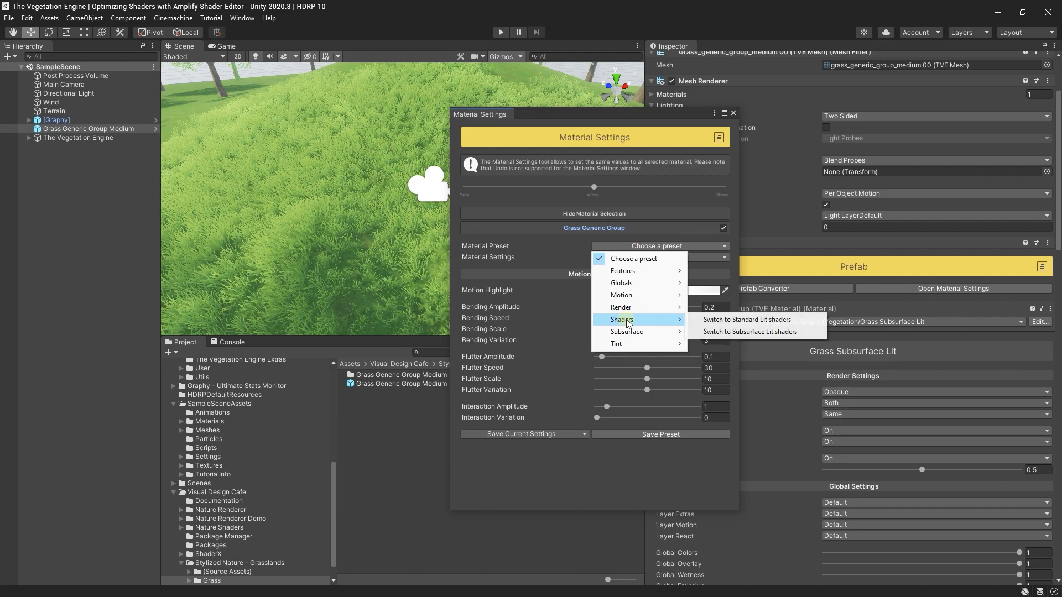
left_click(733, 114)
left_click(733, 113)
- Duplicate the "Shaders - Switch to Subsurface Lit shaders" settings preset and move the copy into The Vegetation Engine Extras folder
scroll(290, 450, "up", 3)
scroll(285, 454, "up", 5)
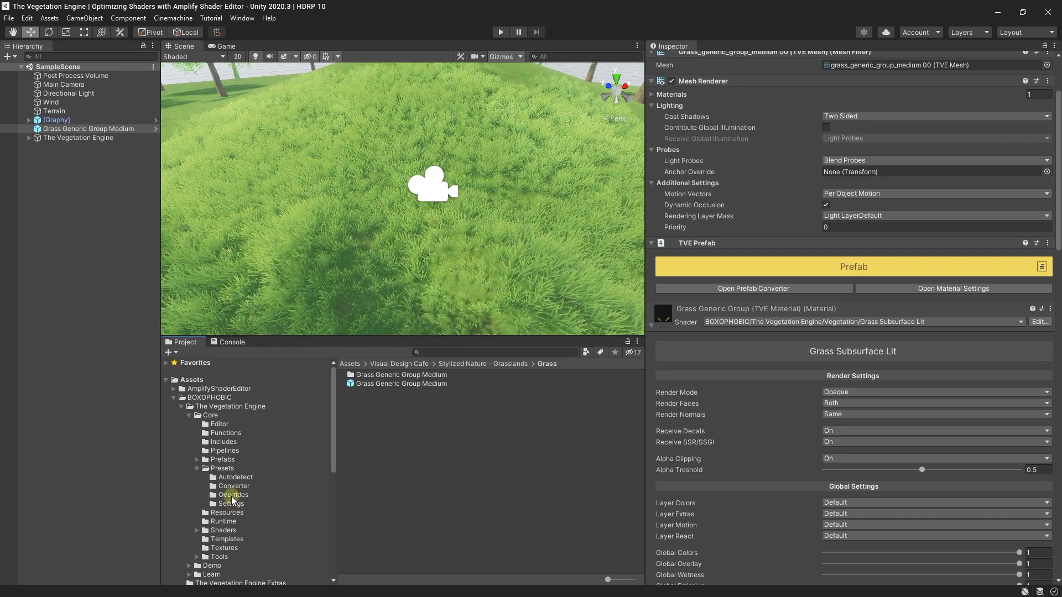
left_click(231, 504)
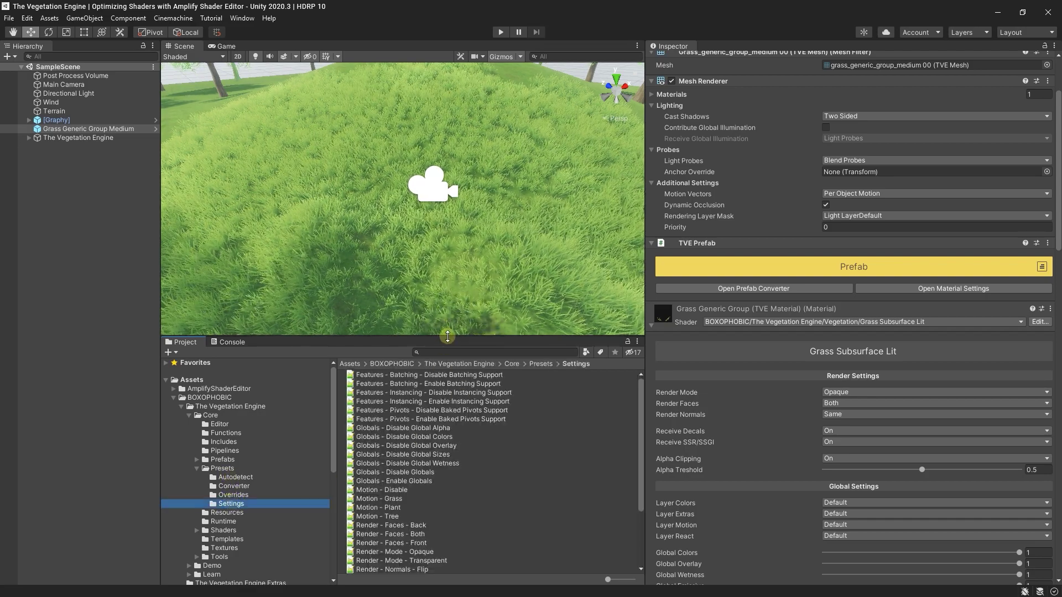
left_click_drag(445, 347, 447, 255)
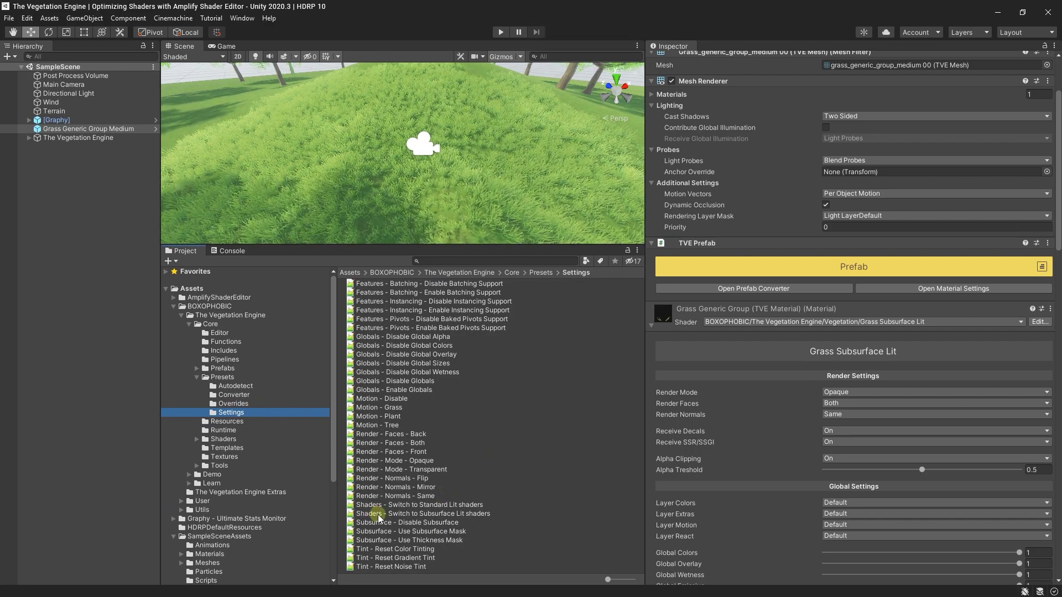
left_click(456, 514)
key("ctrl+d")
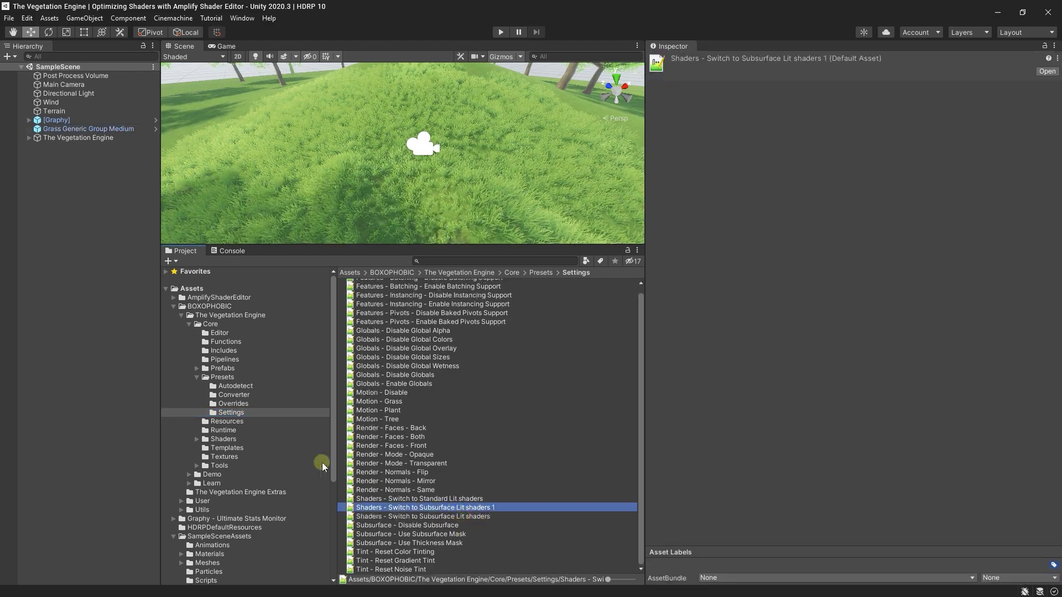
scroll(298, 456, "down", 3)
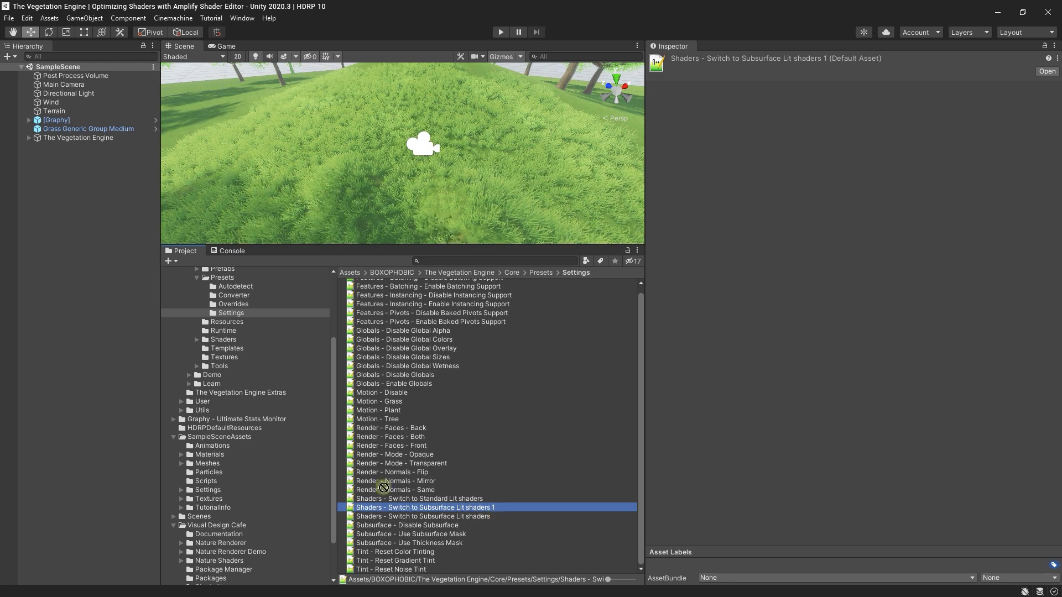
left_click_drag(384, 488, 280, 394)
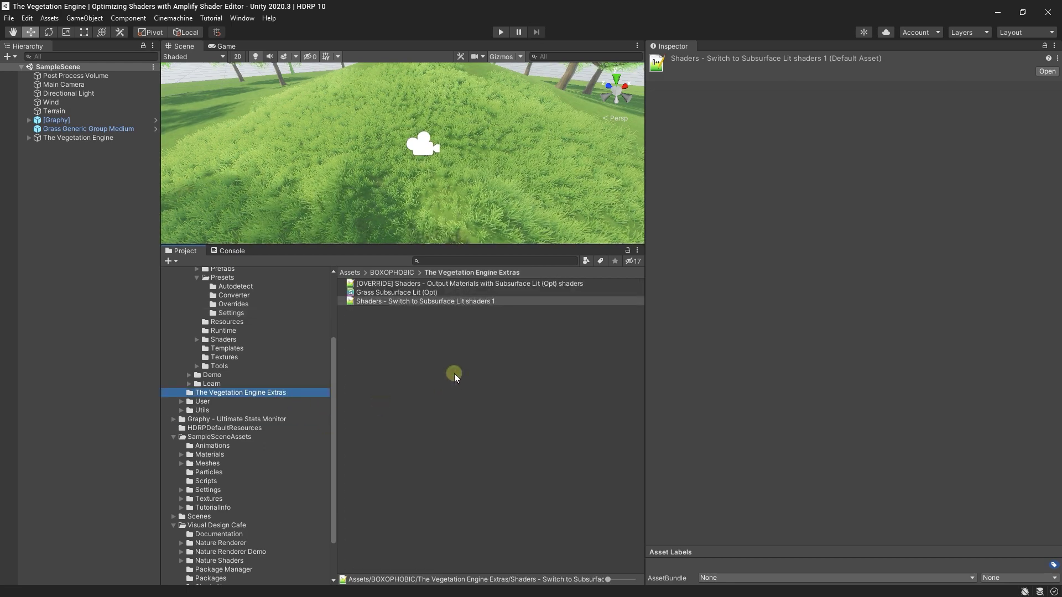
- Rename the duplicated settings preset as "Shaders - Switch to Subsurface Lit (Opt) shaders"
left_click(498, 301)
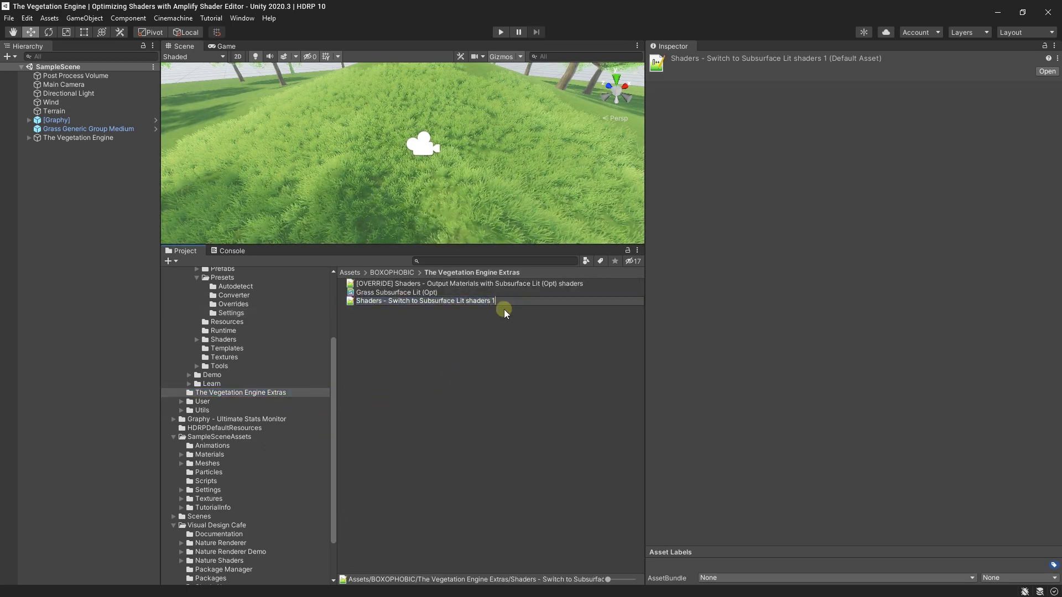
key("BackSpace")
key("BackSpace")
key("Left")
key("Left")
key("Left")
key("Left")
key("Left")
key("Left")
key("Left")
key("Left")
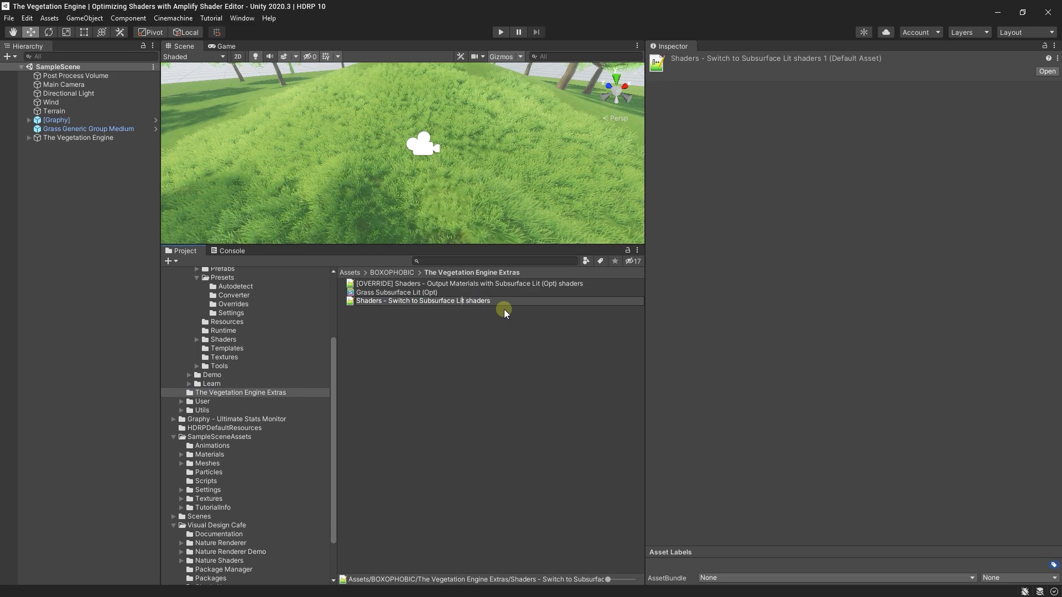
type("()")
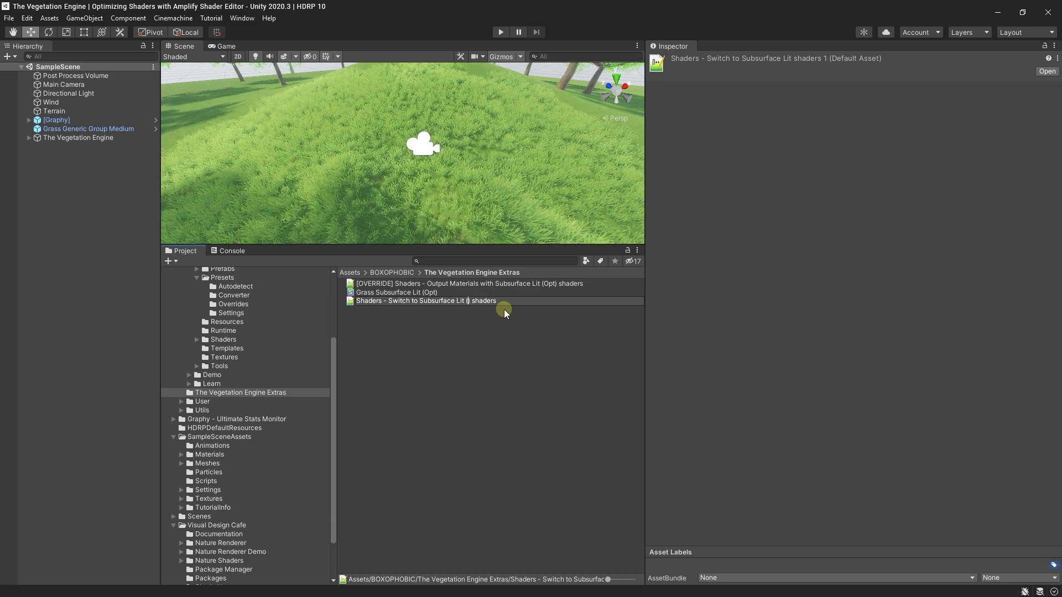
key("Left")
type("Opt")
key("Return")
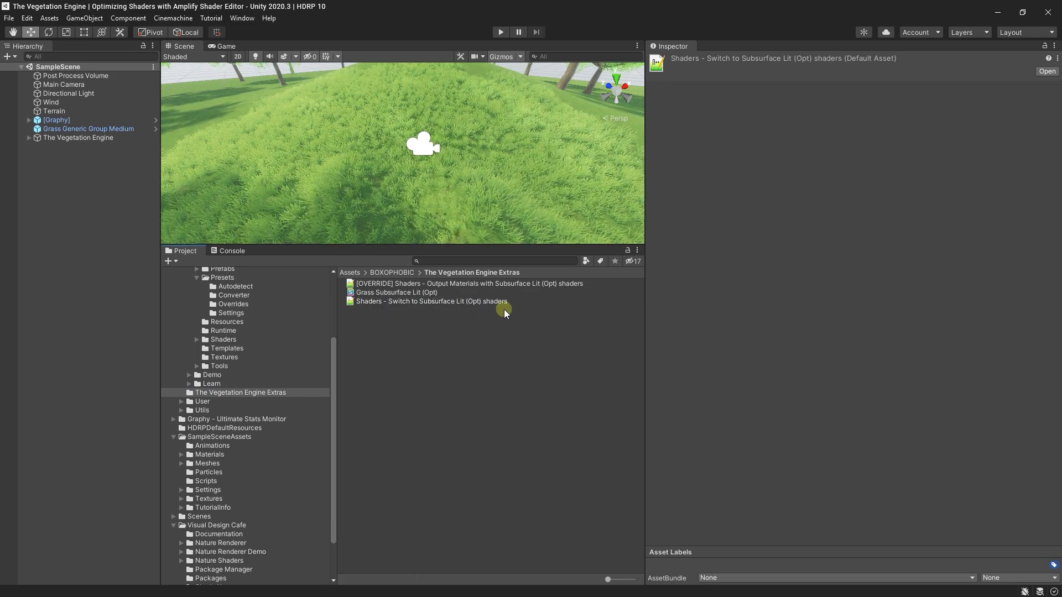
- Open the (Opt) settings preset in Notepad++, append "(Opt)" to the Grass Subsurface Lit shader path, then save and close the file
left_click(462, 301)
double_click(461, 301)
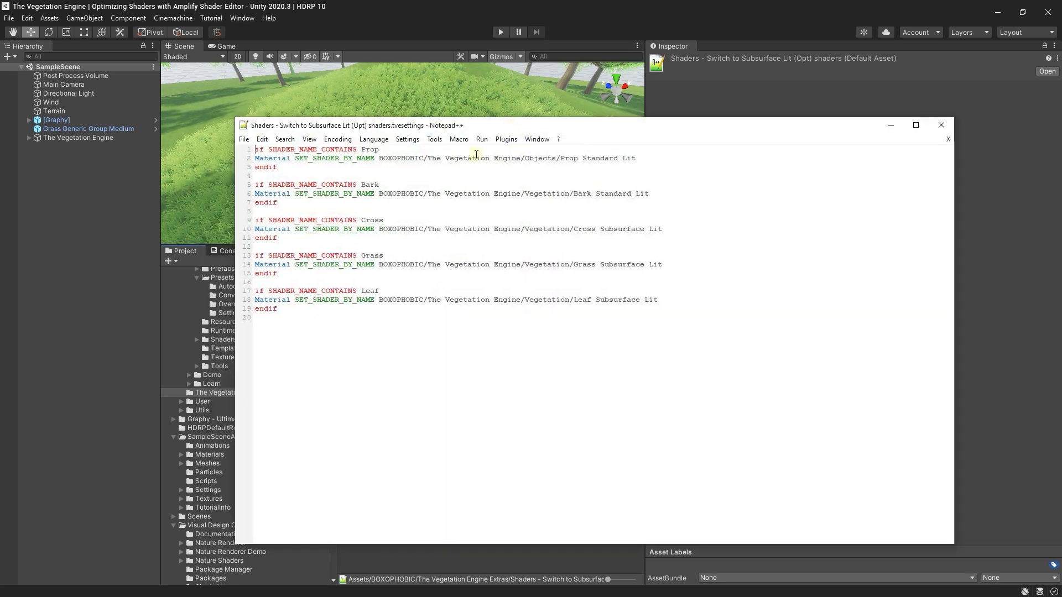
left_click_drag(340, 276, 251, 259)
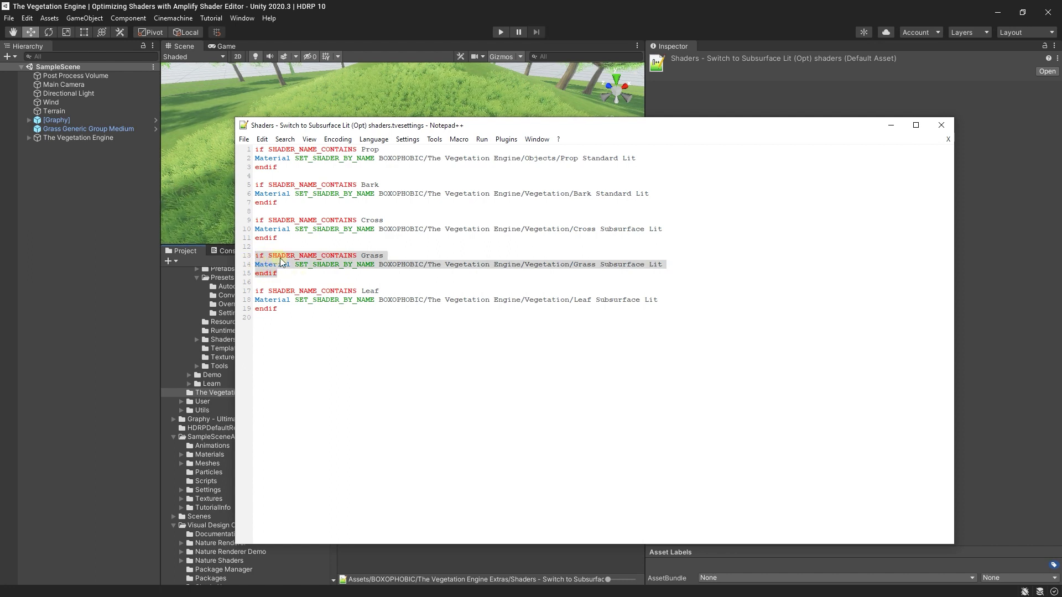
left_click(402, 249)
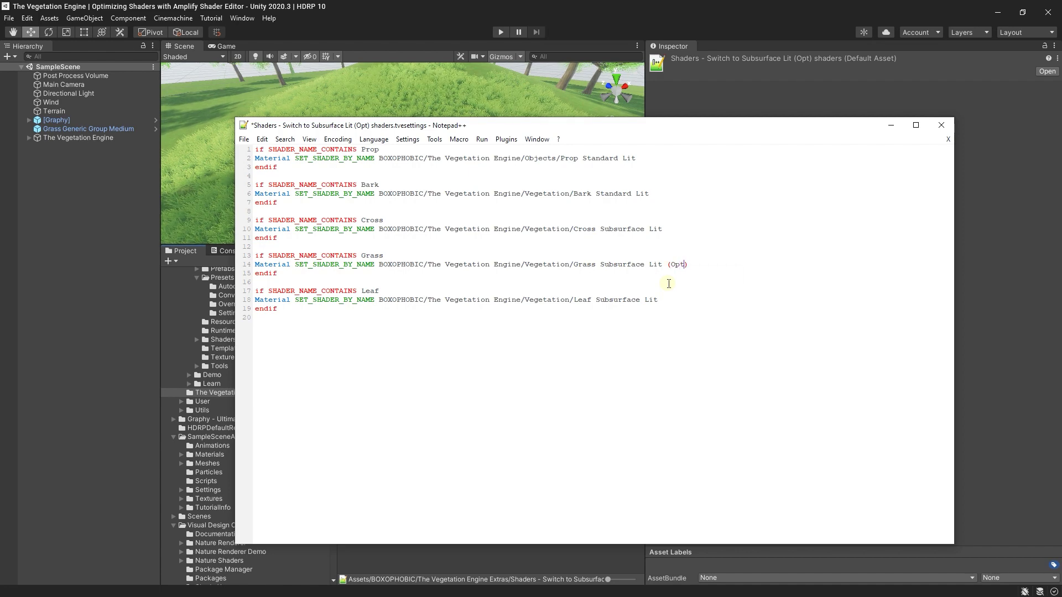
left_click(941, 125)
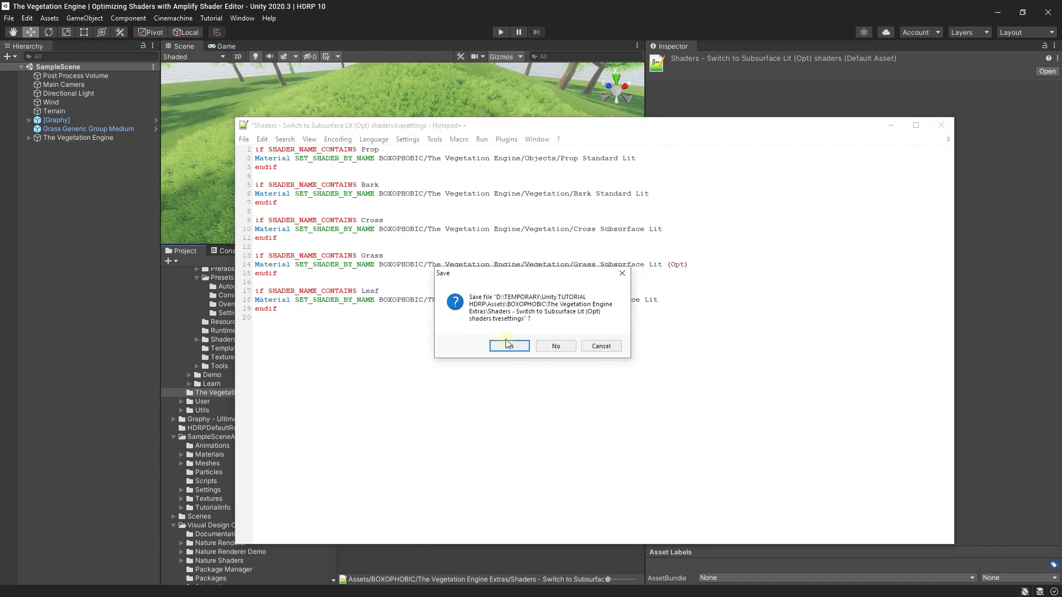
key("Return")
- Apply the Shaders preset "Switch to Subsurface Lit (Opt) shaders" to the Grass Generic Group material through Material Settings
left_click(437, 177)
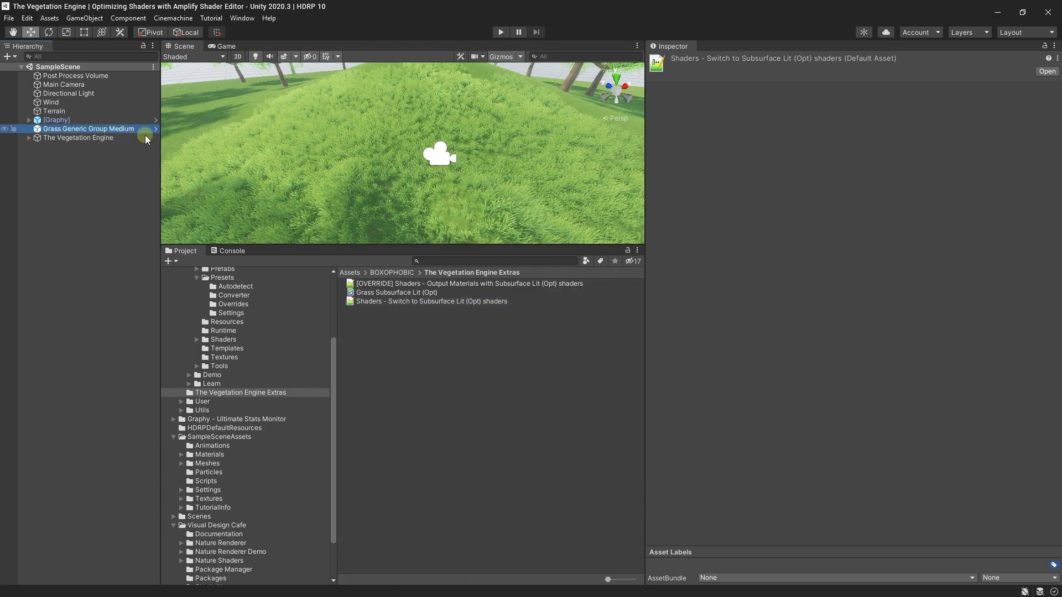
scroll(848, 264, "down", 6)
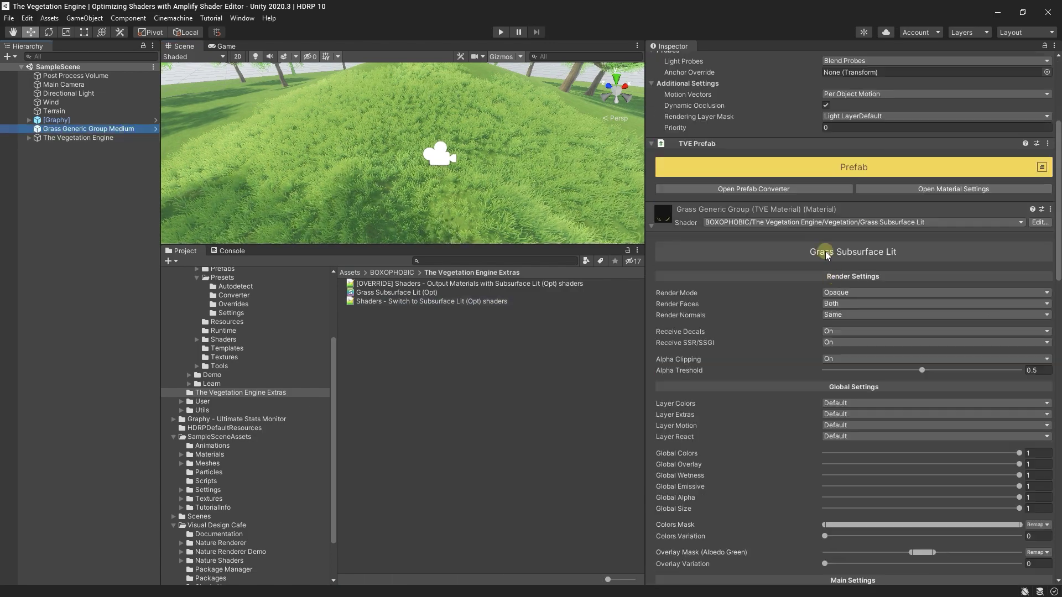
left_click(940, 189)
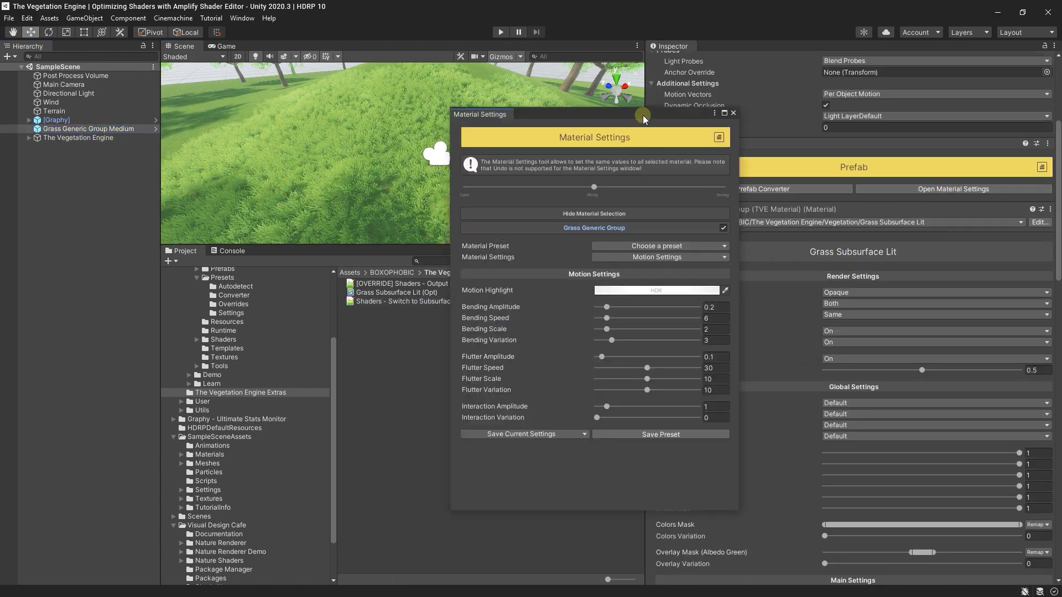
left_click_drag(643, 115, 370, 98)
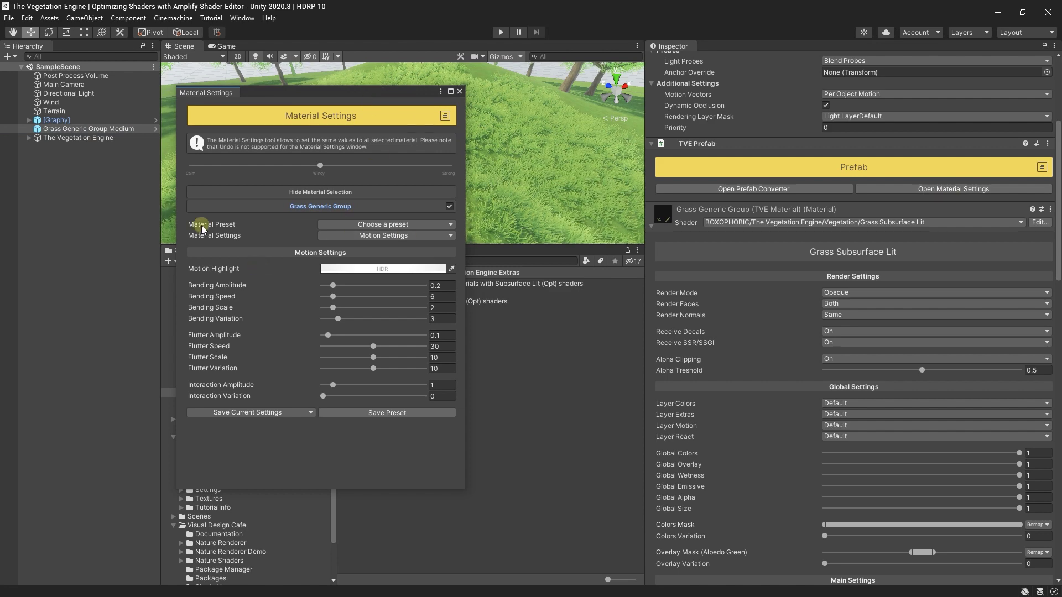
left_click(381, 225)
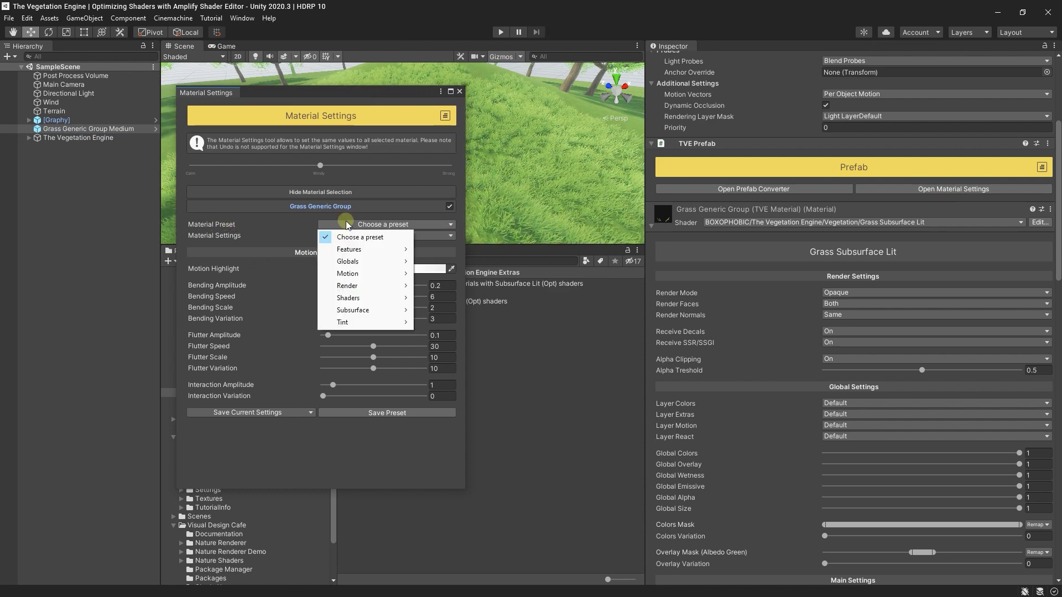
mouse_move(363, 299)
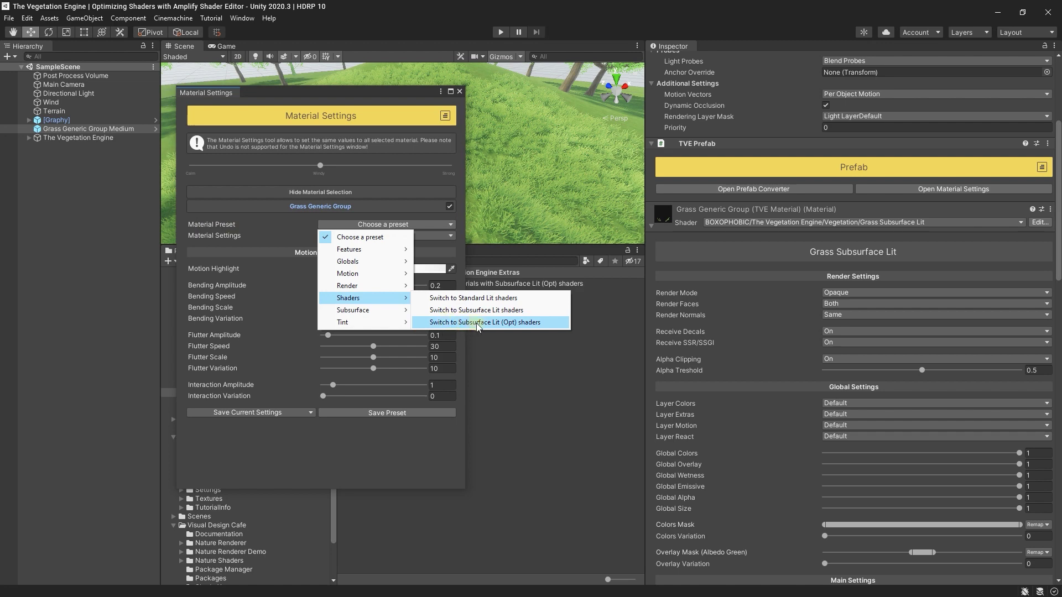
left_click(512, 324)
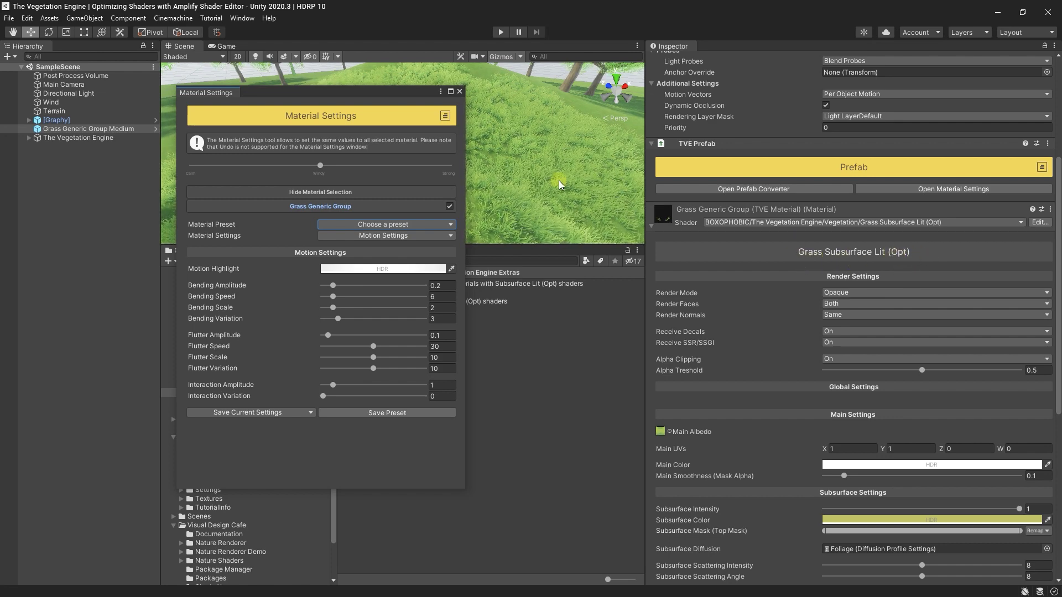
left_click(510, 161)
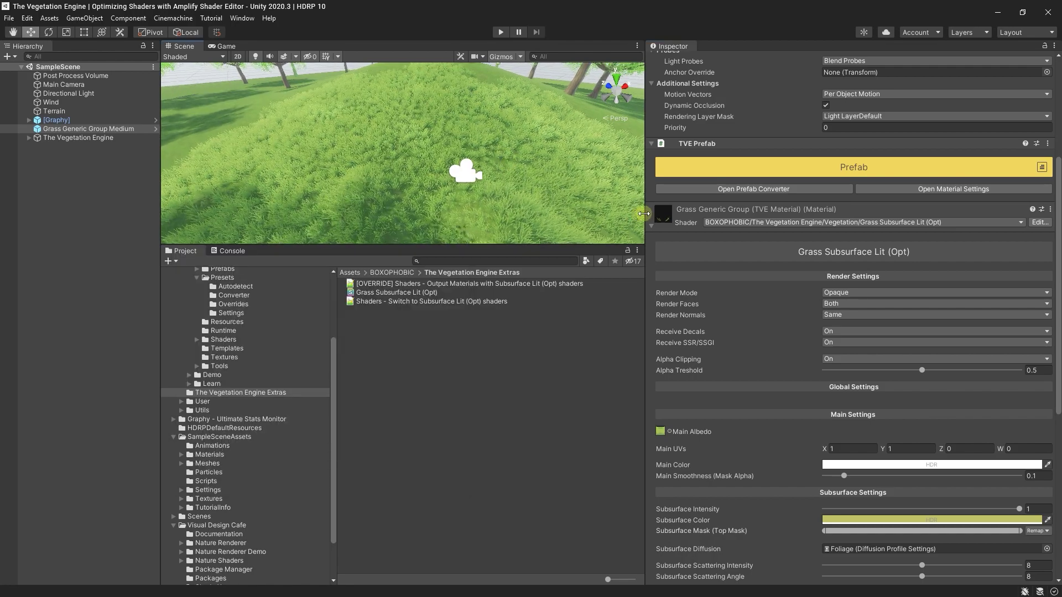
- Enlarge the Scene view and look over the grass with the optimized shader applied
left_click_drag(643, 213, 767, 213)
left_click_drag(566, 245, 566, 403)
middle_click_drag(540, 354, 487, 215)
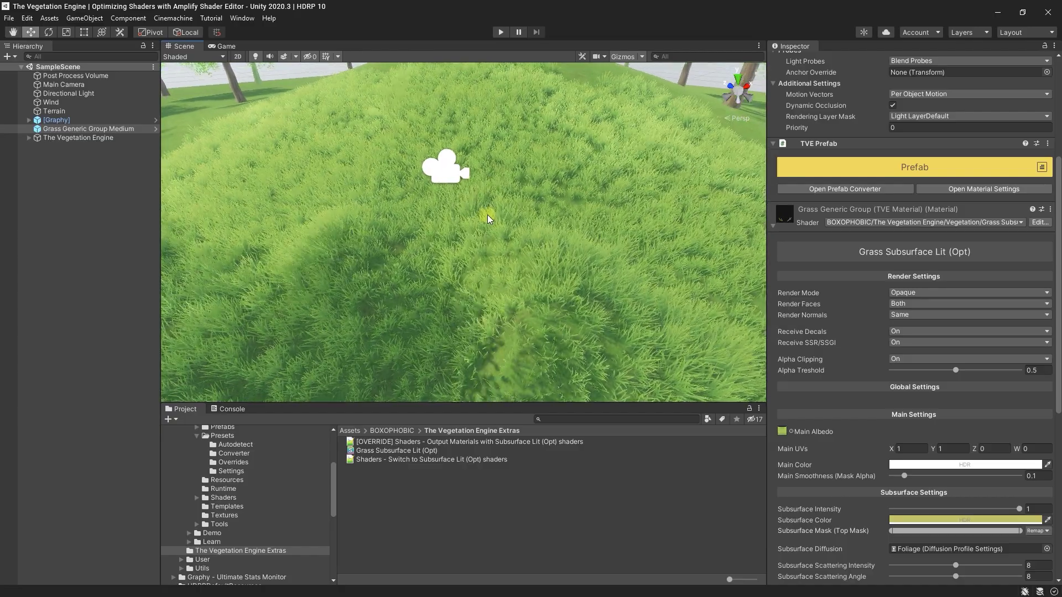